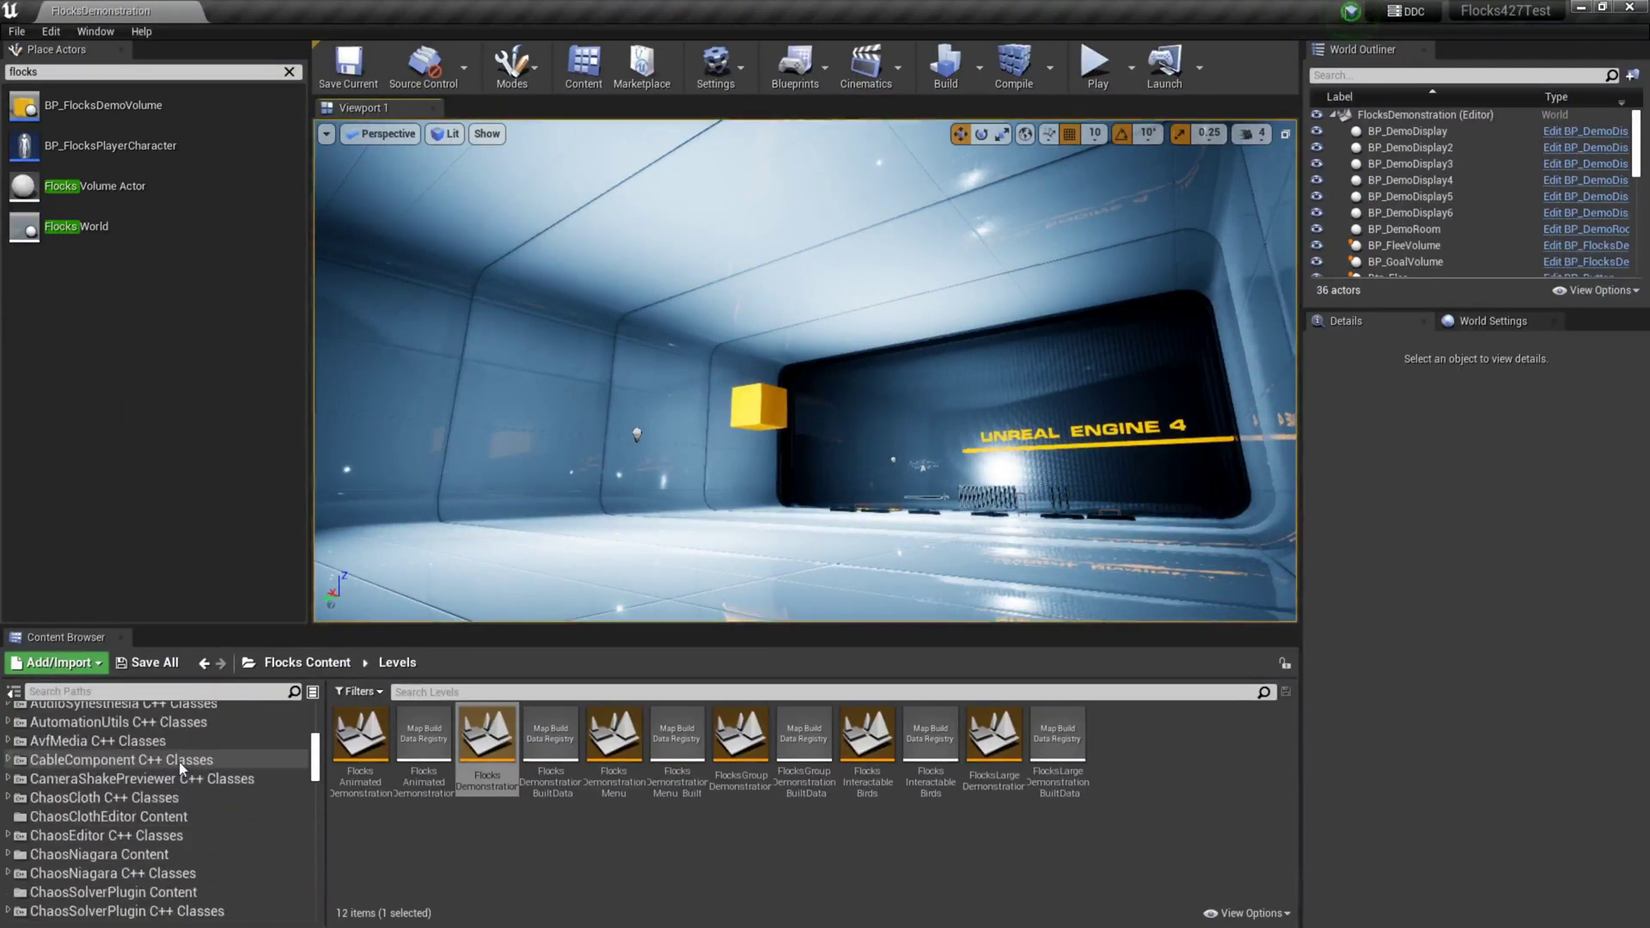
- Open NewDemoLevel from the Content folder and run a brief play test, stopping with Esc
{"action": "left_click", "coordinate": [148, 726]}
{"action": "left_click", "coordinate": [148, 713]}
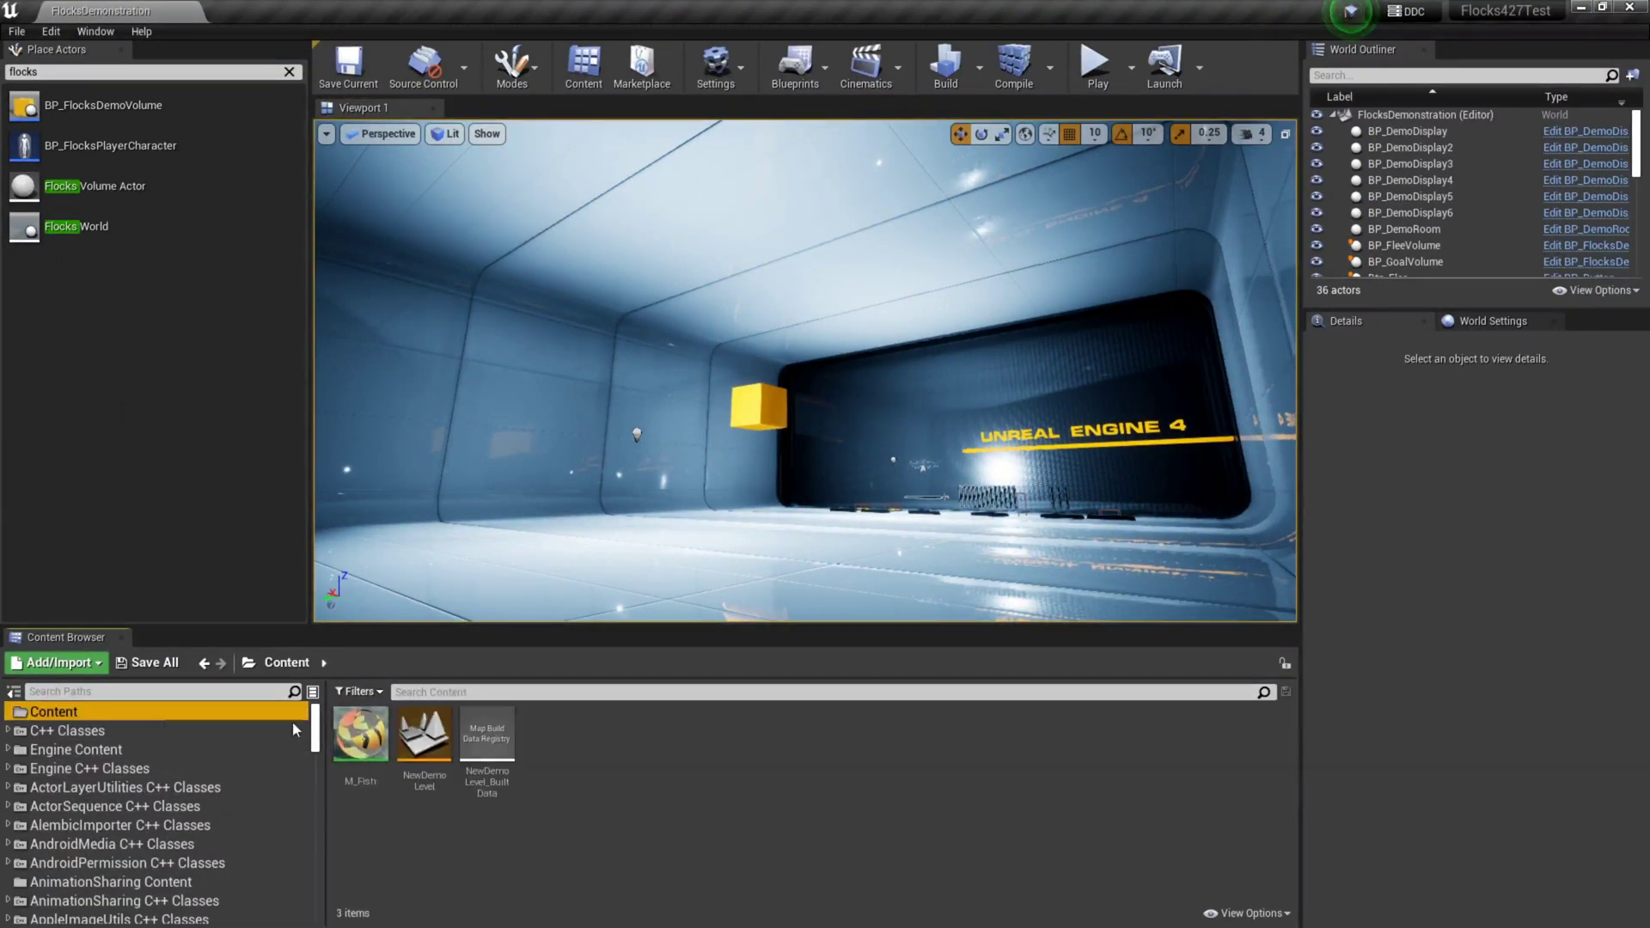
{"action": "double_click", "coordinate": [425, 735]}
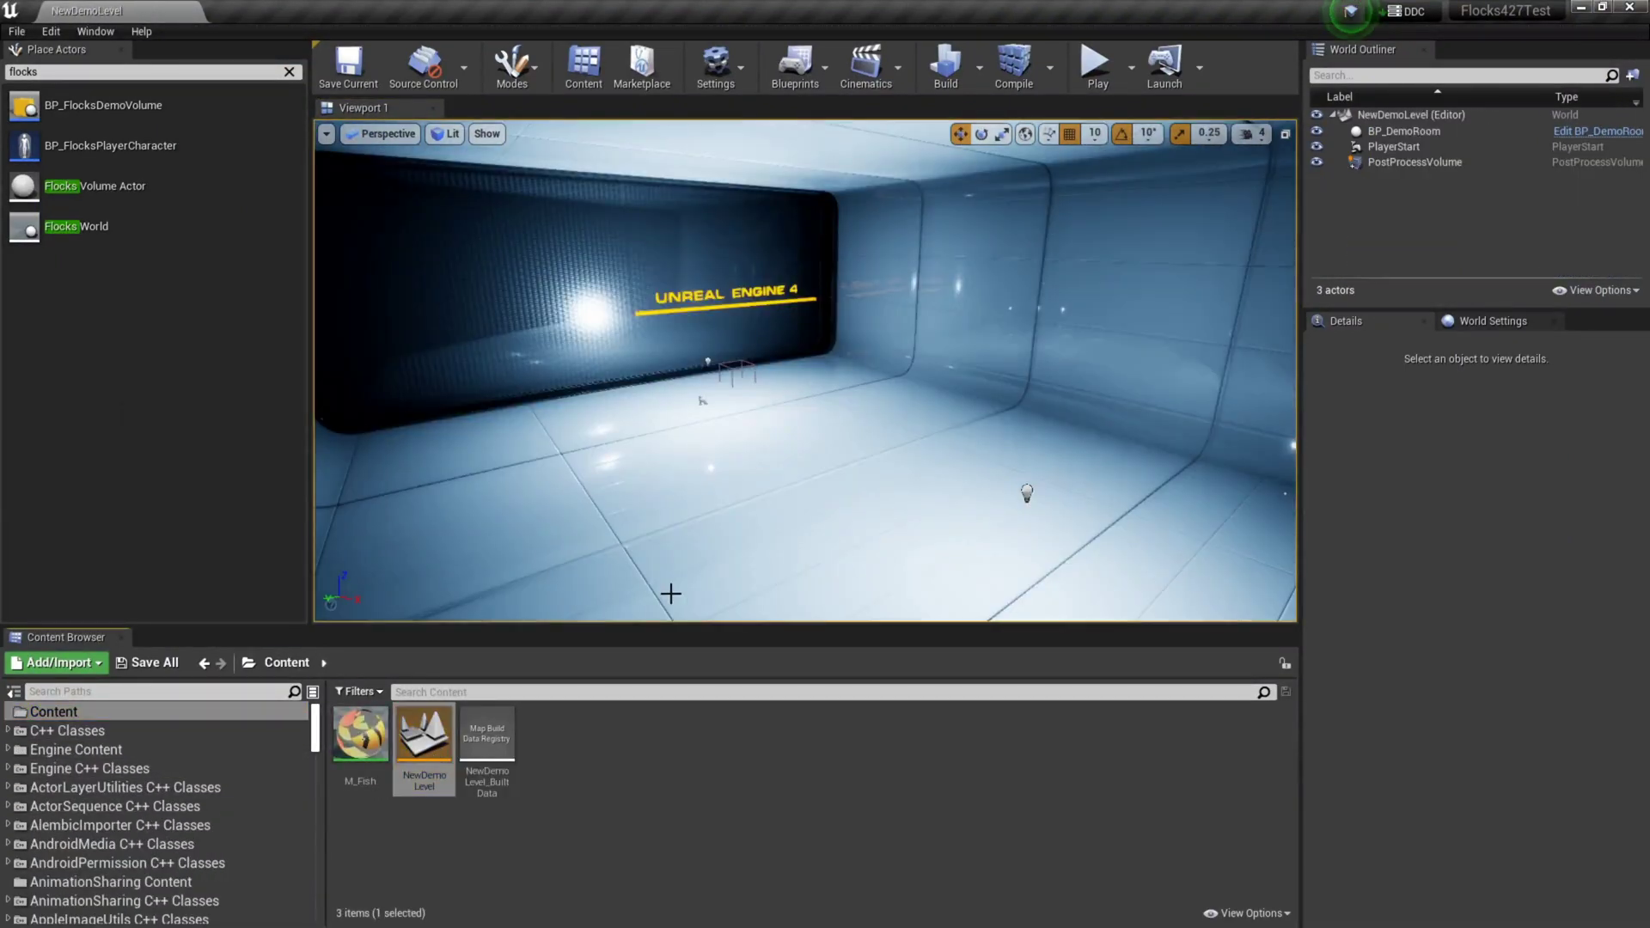
{"action": "left_click", "coordinate": [1432, 129]}
{"action": "left_click", "coordinate": [1411, 161]}
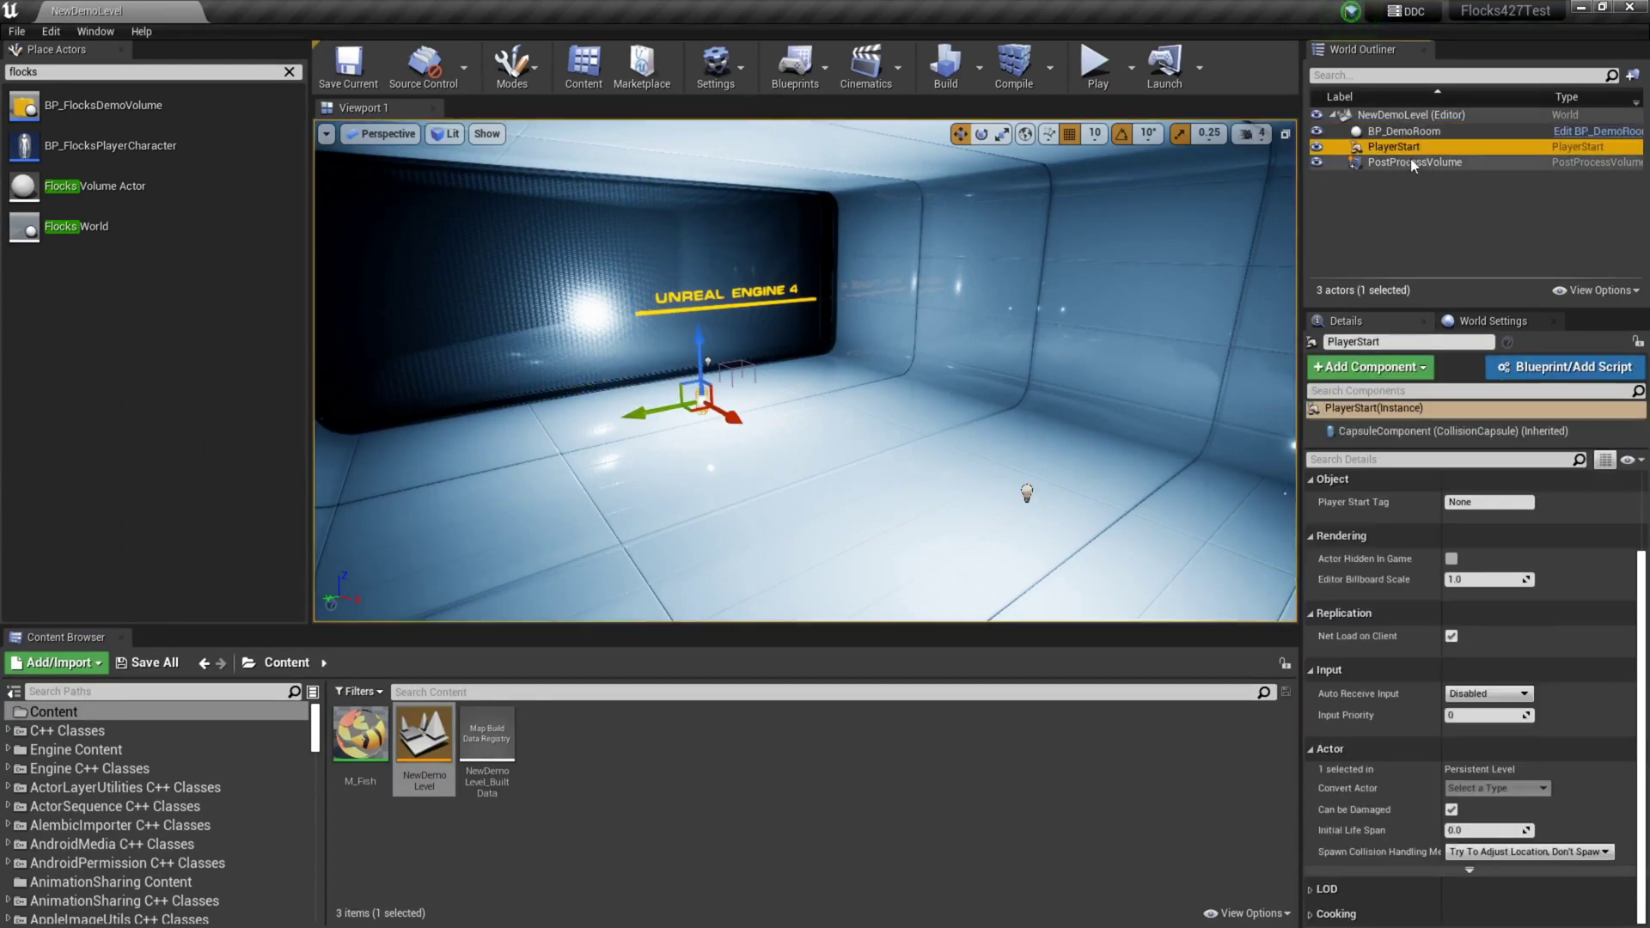
{"action": "left_click", "coordinate": [1094, 64]}
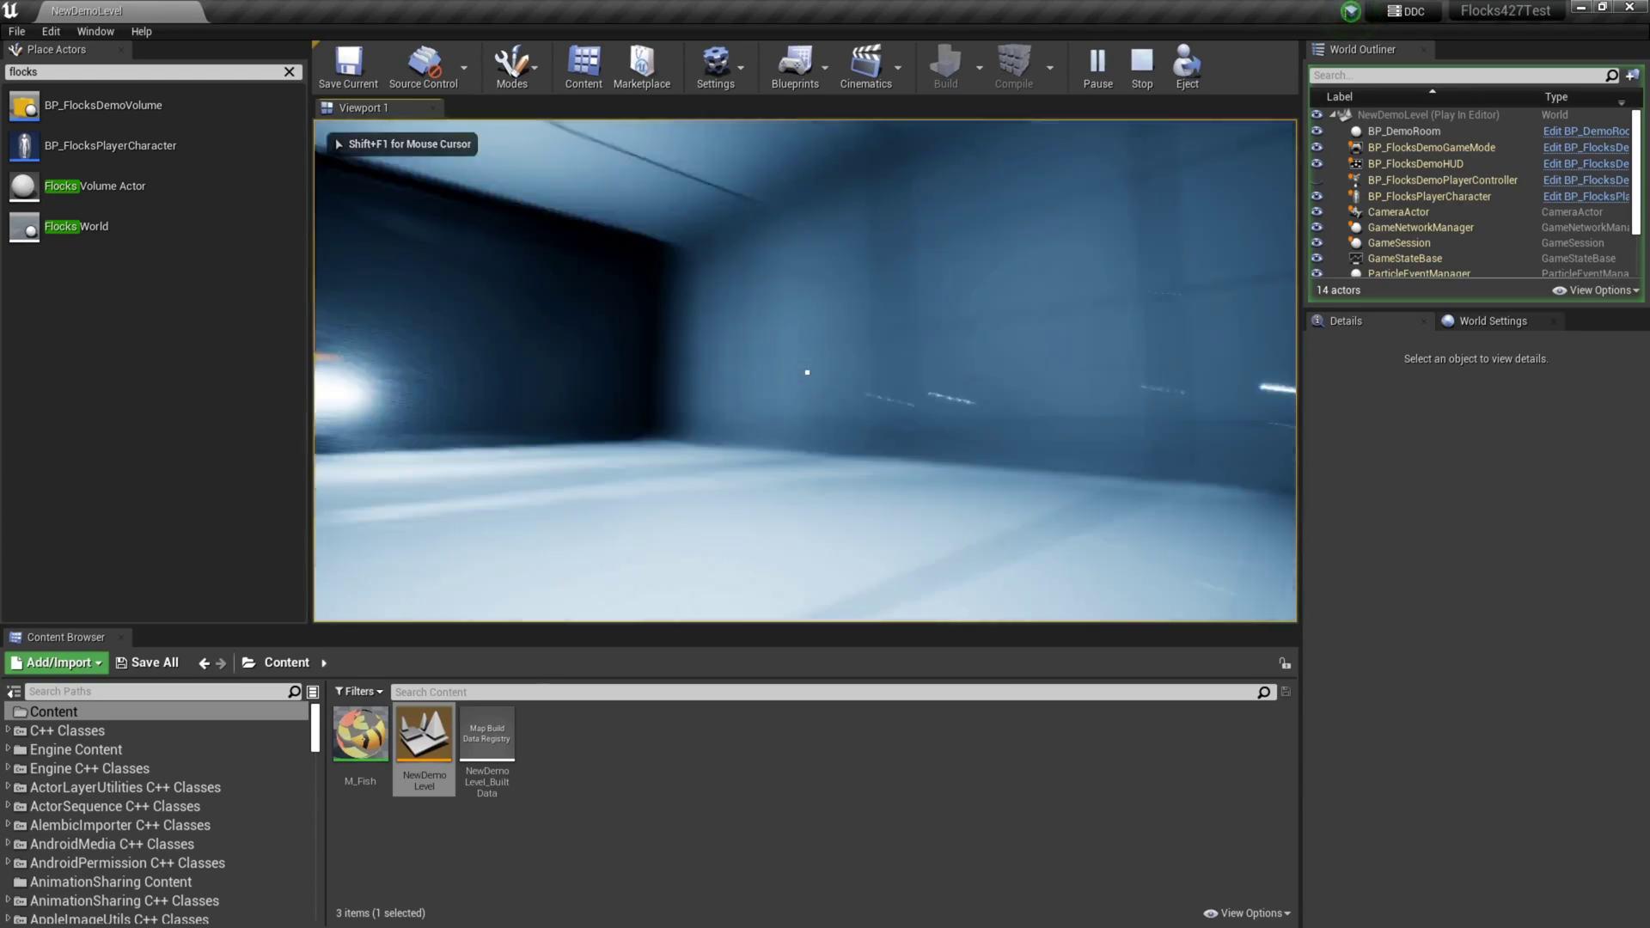
{"action": "key", "text": "Escape"}
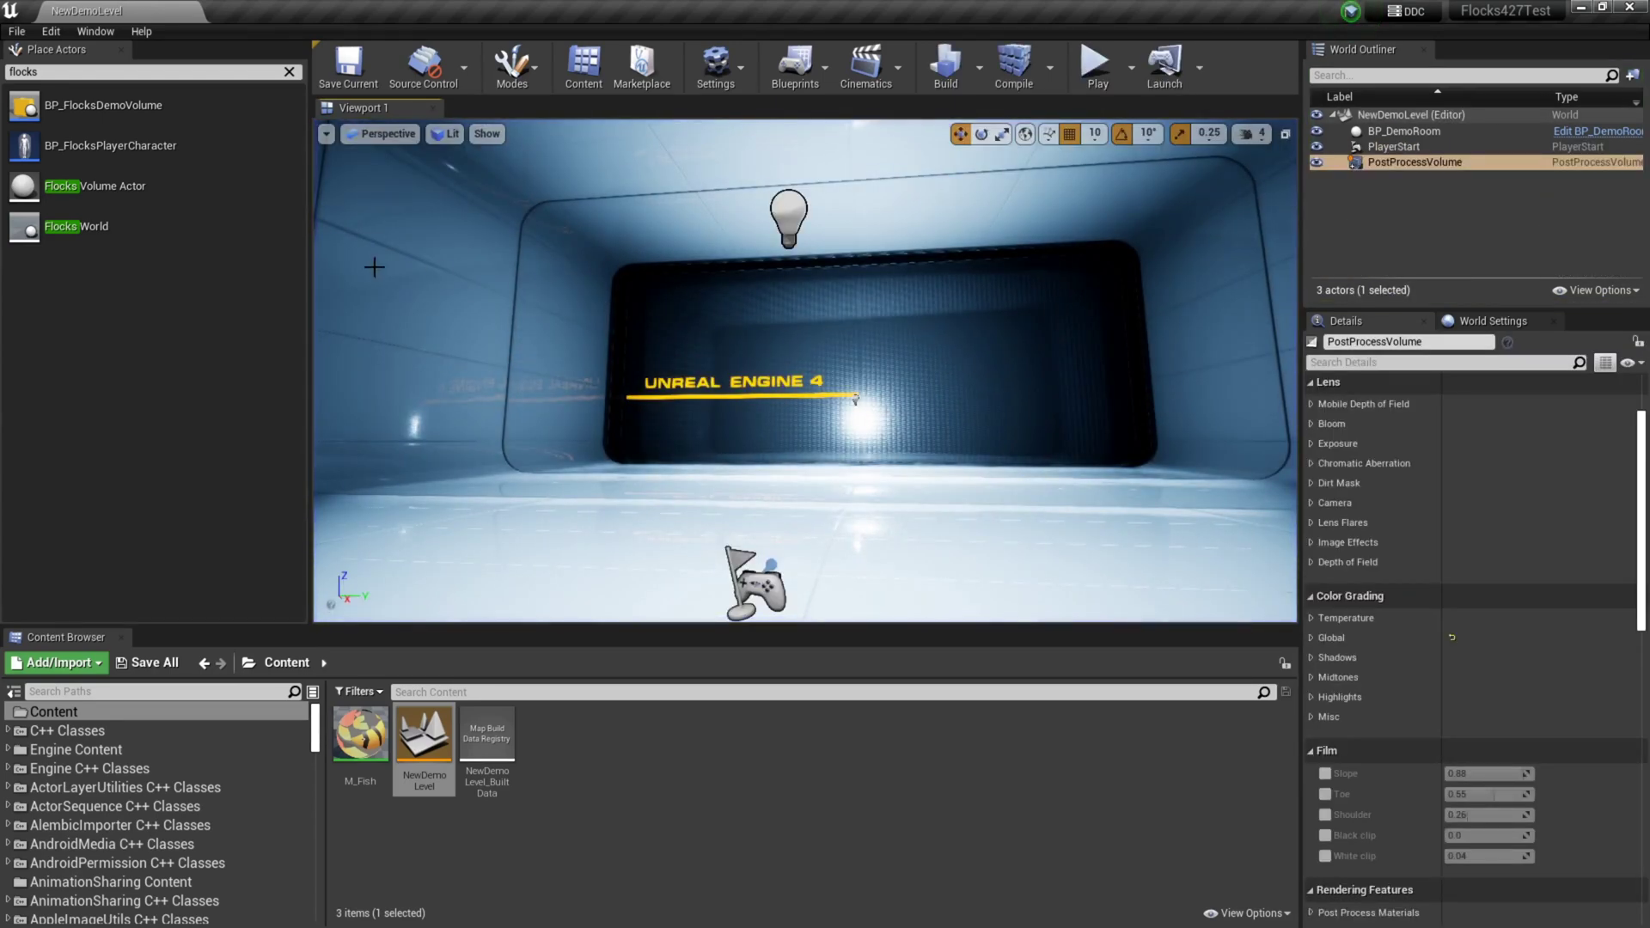
- Drop a Flocks World actor from Place Actors into the room
{"action": "right_click_drag", "start_coordinate": [963, 344], "coordinate": [602, 430]}
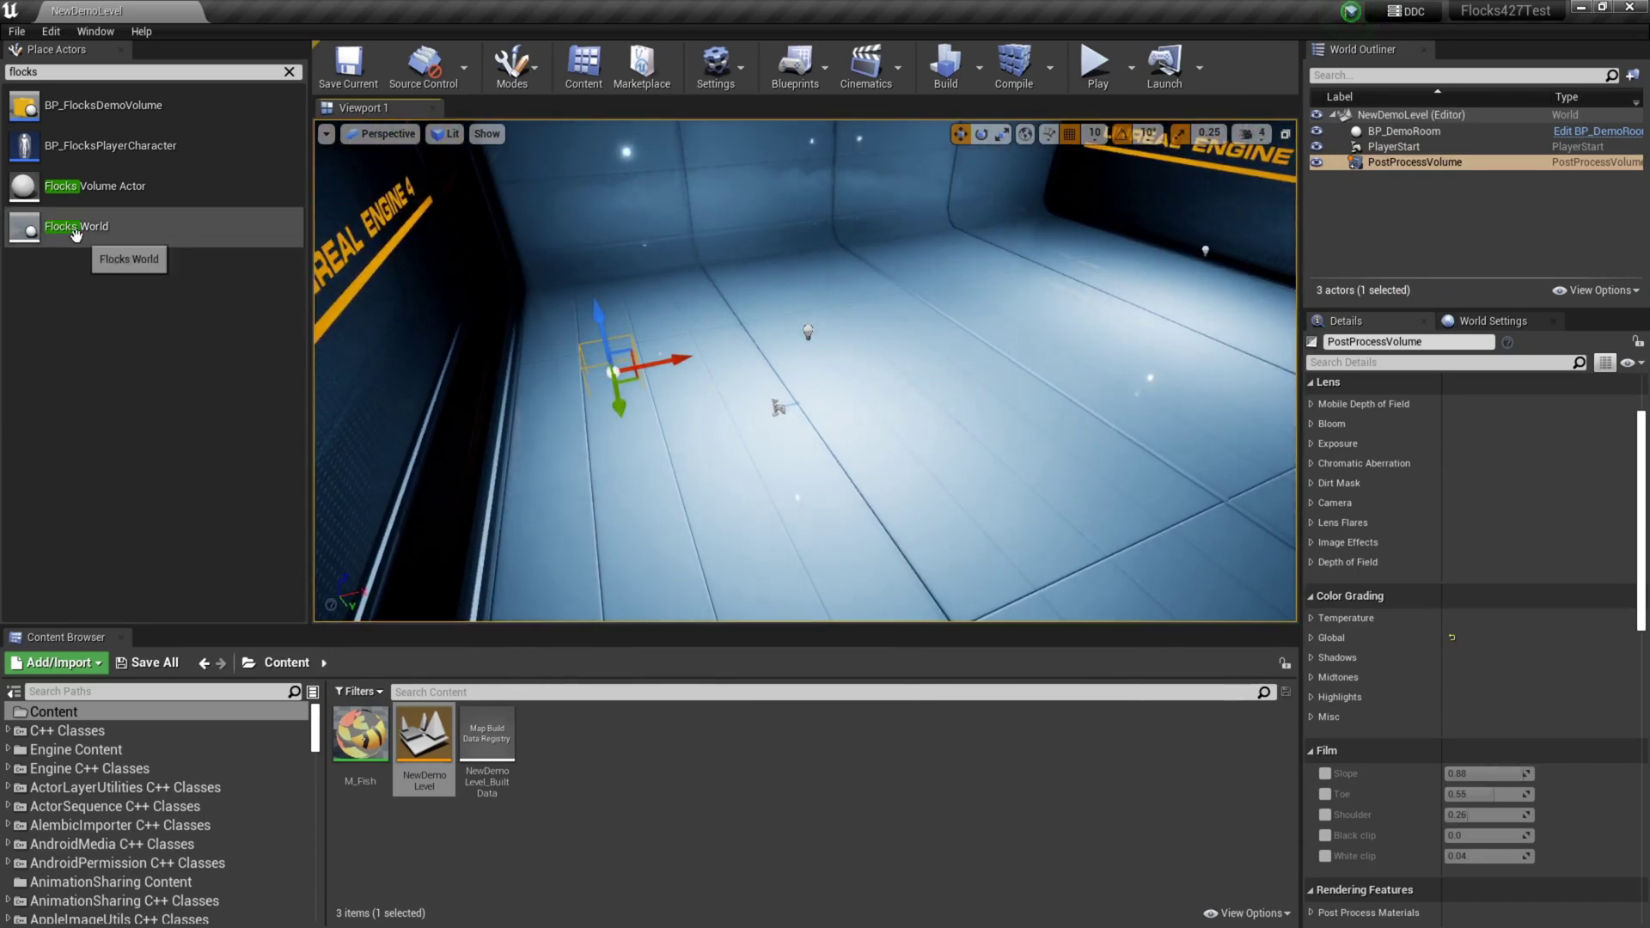
{"action": "left_click_drag", "start_coordinate": [75, 232], "coordinate": [1005, 367]}
{"action": "left_click", "coordinate": [60, 71]}
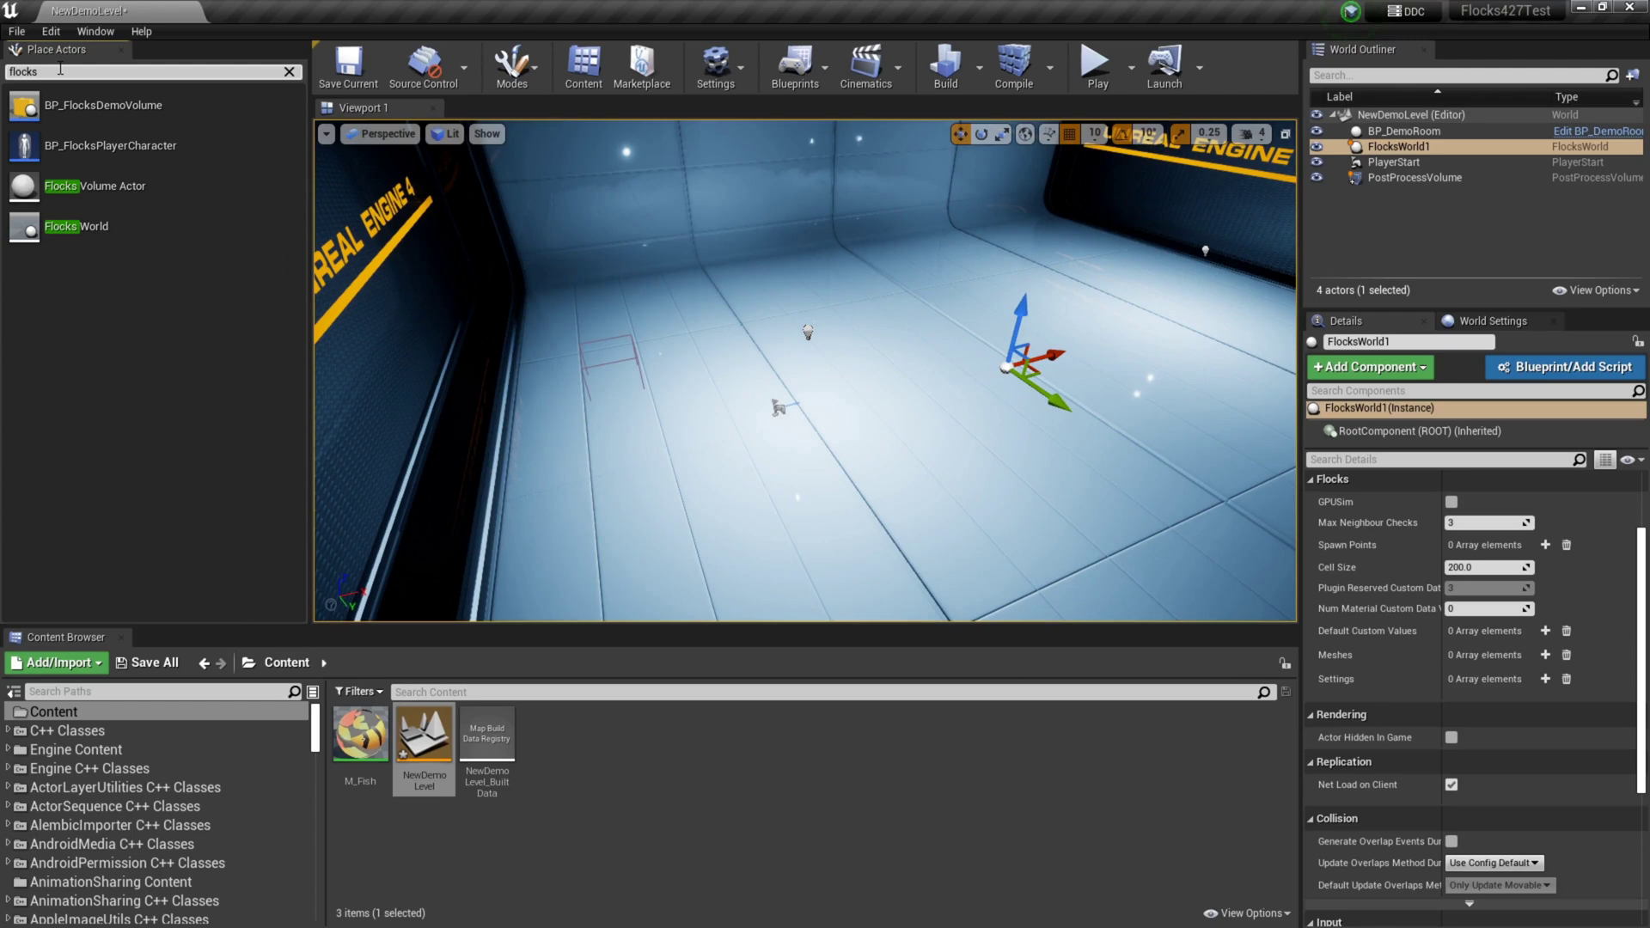
{"action": "key", "text": "ctrl+a"}
{"action": "key", "text": "BackSpace"}
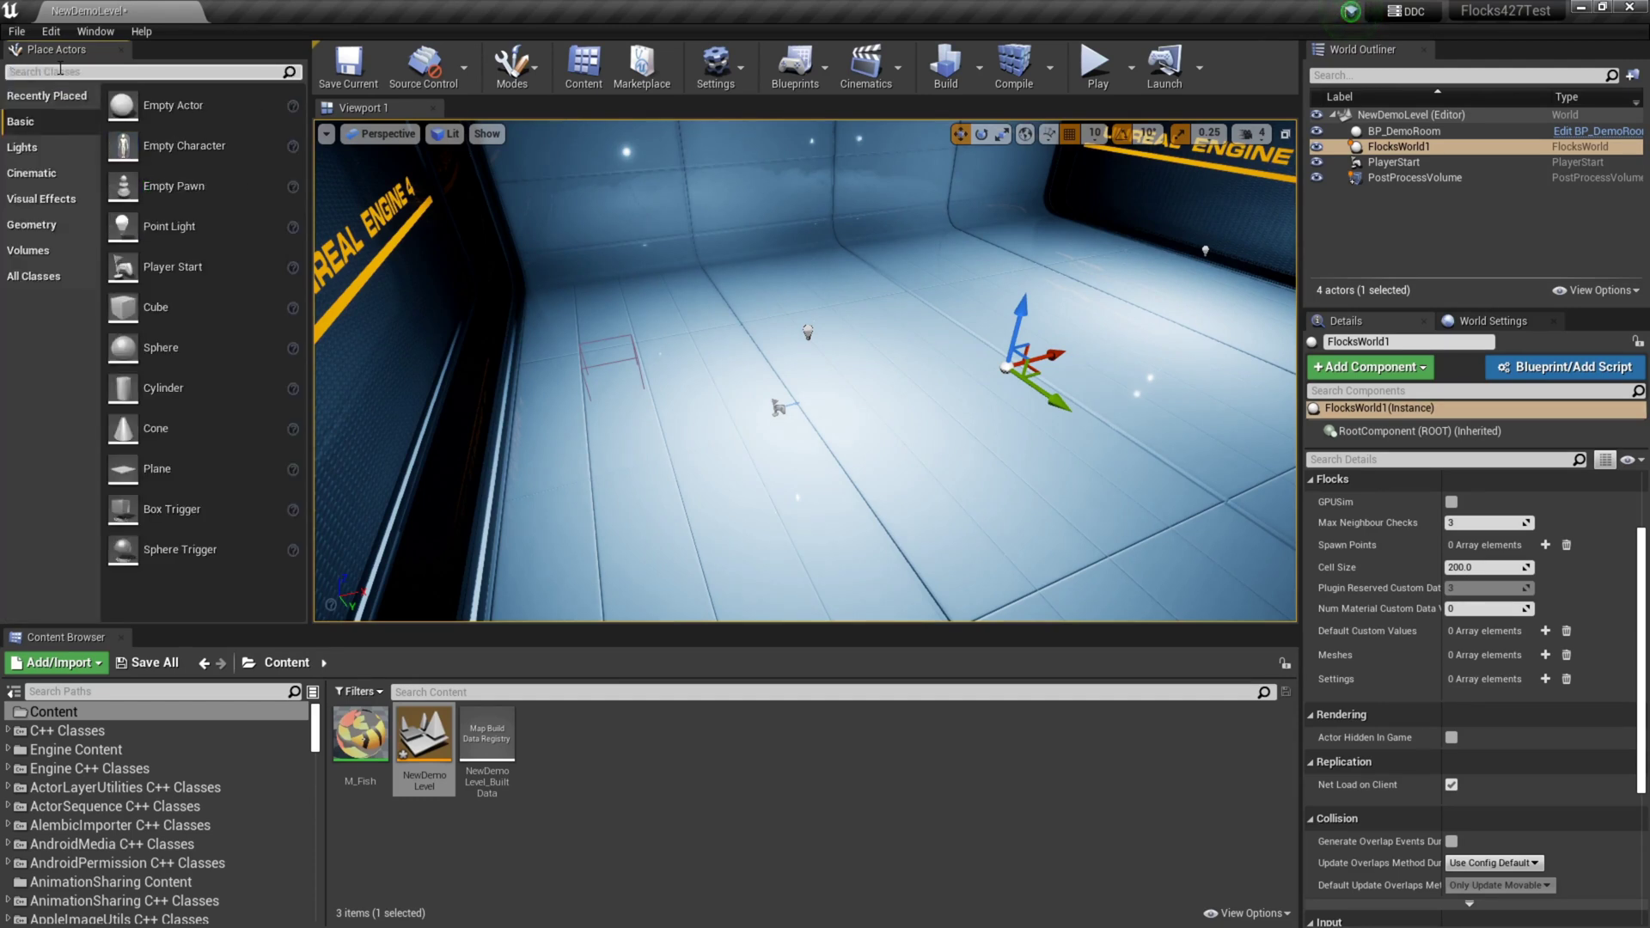
{"action": "type", "text": "cl"}
{"action": "type", "text": "ks"}
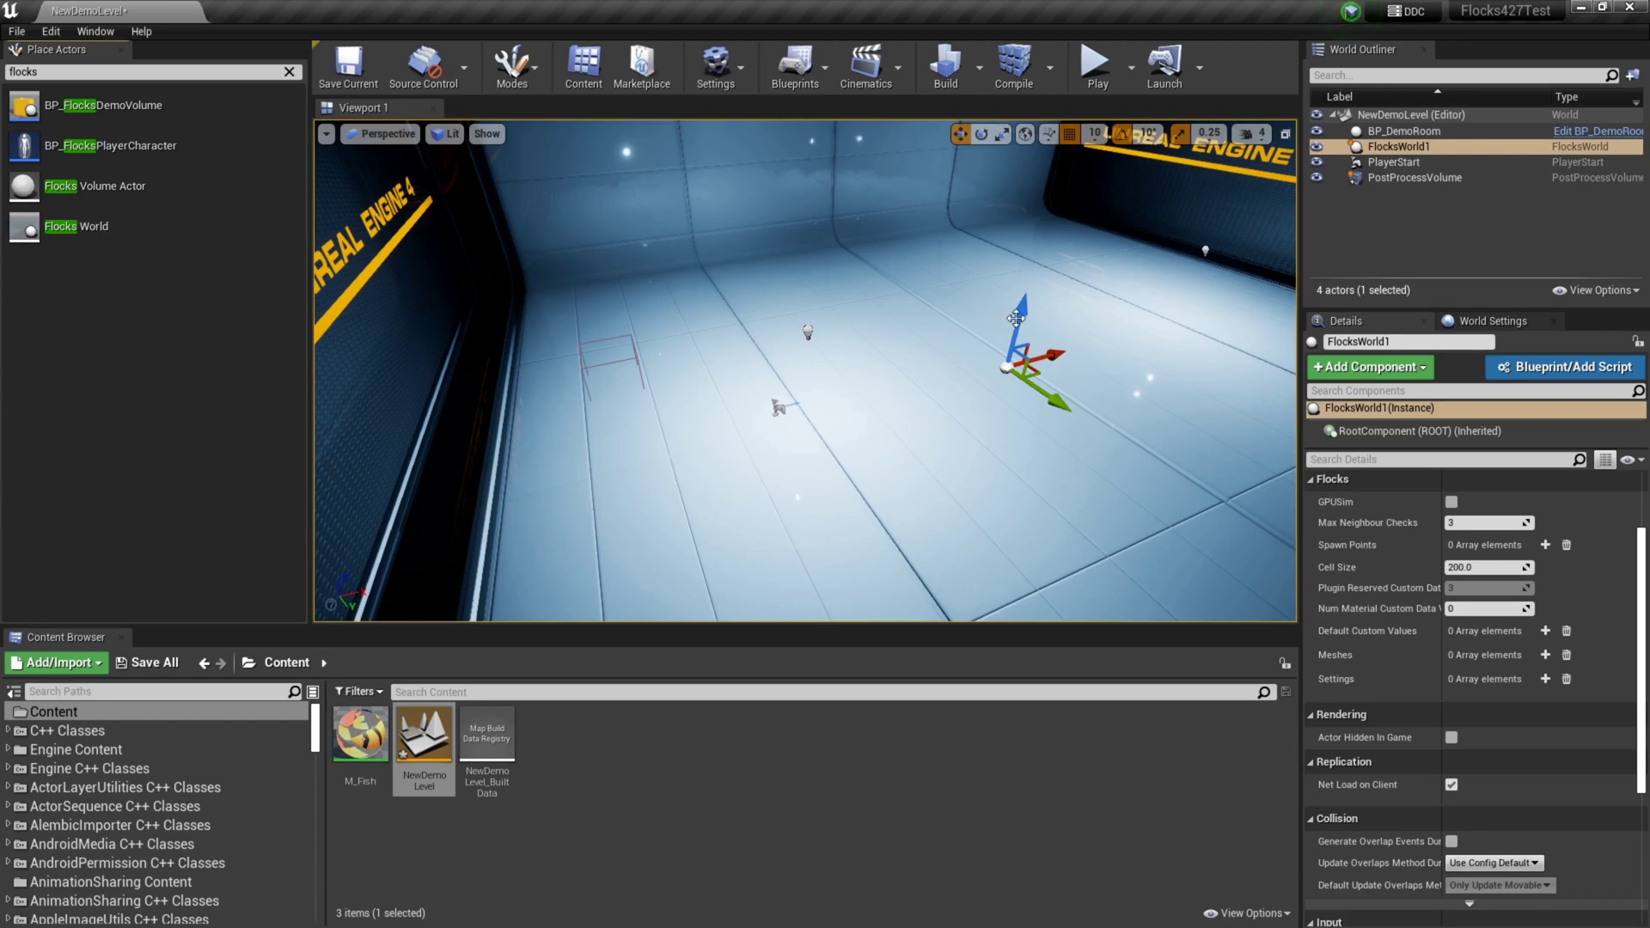
- Drag FlocksWorld1 up along its Z axis so it floats above the floor
{"action": "left_click_drag", "start_coordinate": [1020, 317], "coordinate": [1037, 225]}
{"action": "mouse_move", "coordinate": [999, 349]}
{"action": "right_mouse_down"}
{"action": "mouse_move", "coordinate": [1118, 342]}
{"action": "mouse_move", "coordinate": [1006, 349]}
{"action": "right_mouse_up"}
{"action": "left_click_drag", "start_coordinate": [870, 297], "coordinate": [865, 267]}
{"action": "right_click_drag", "start_coordinate": [907, 361], "coordinate": [853, 348]}
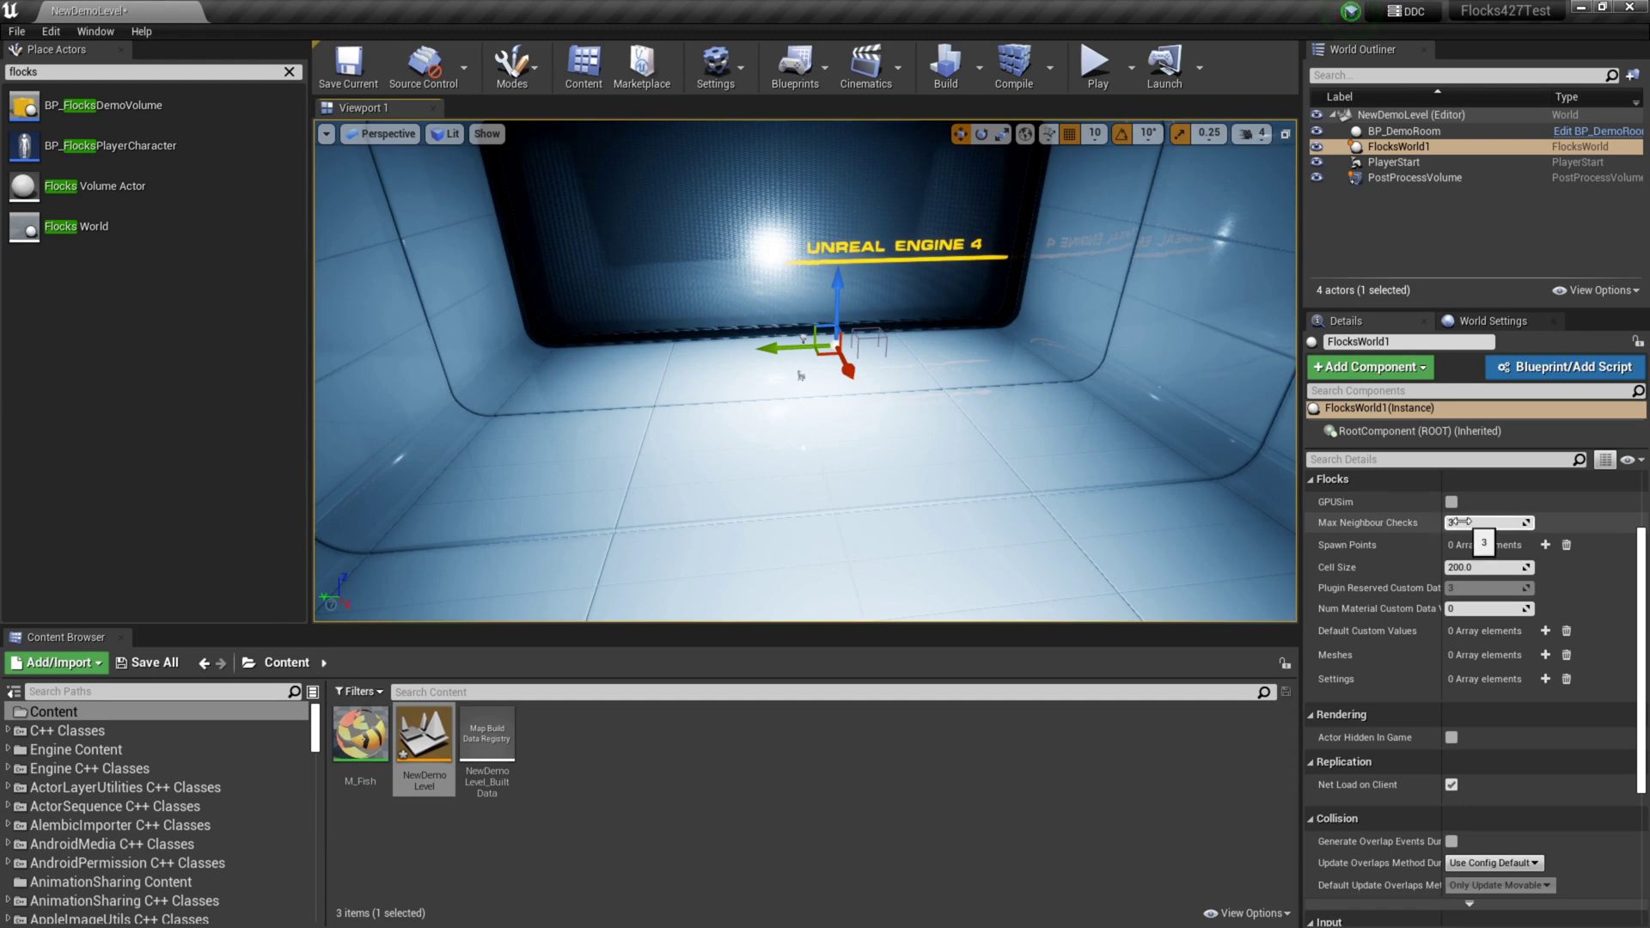
{"action": "left_click", "coordinate": [1464, 522]}
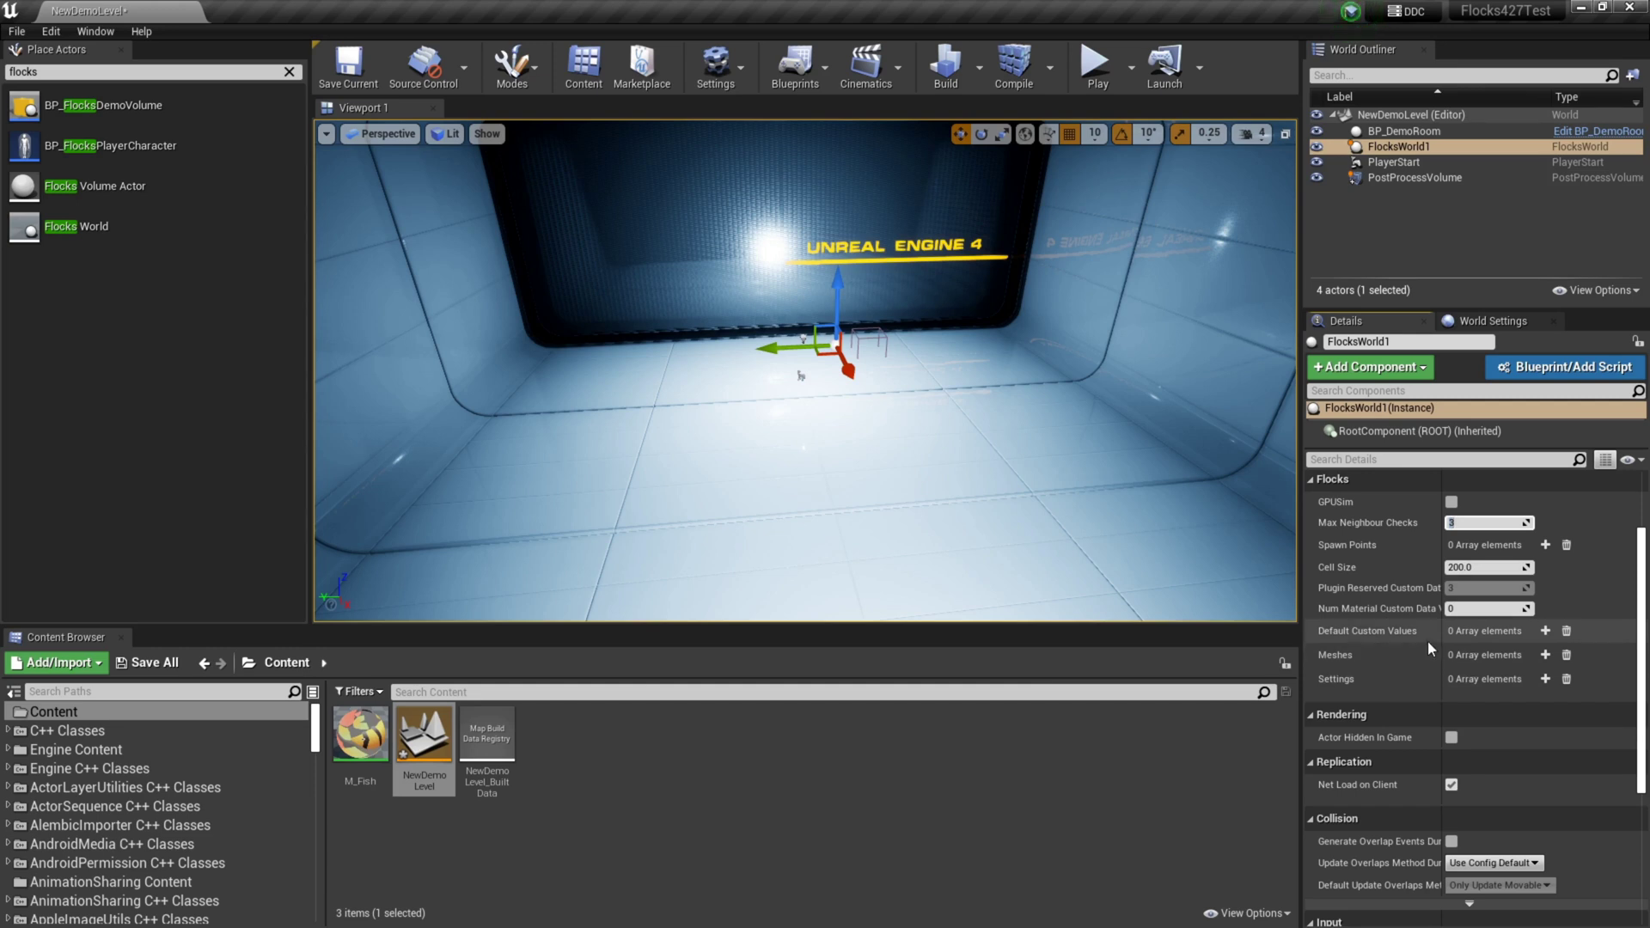
- Add a Meshes entry and set its Mesh to fish01_variant02_fish01_variant01 via a 'fish' search
{"action": "left_click", "coordinate": [1545, 655]}
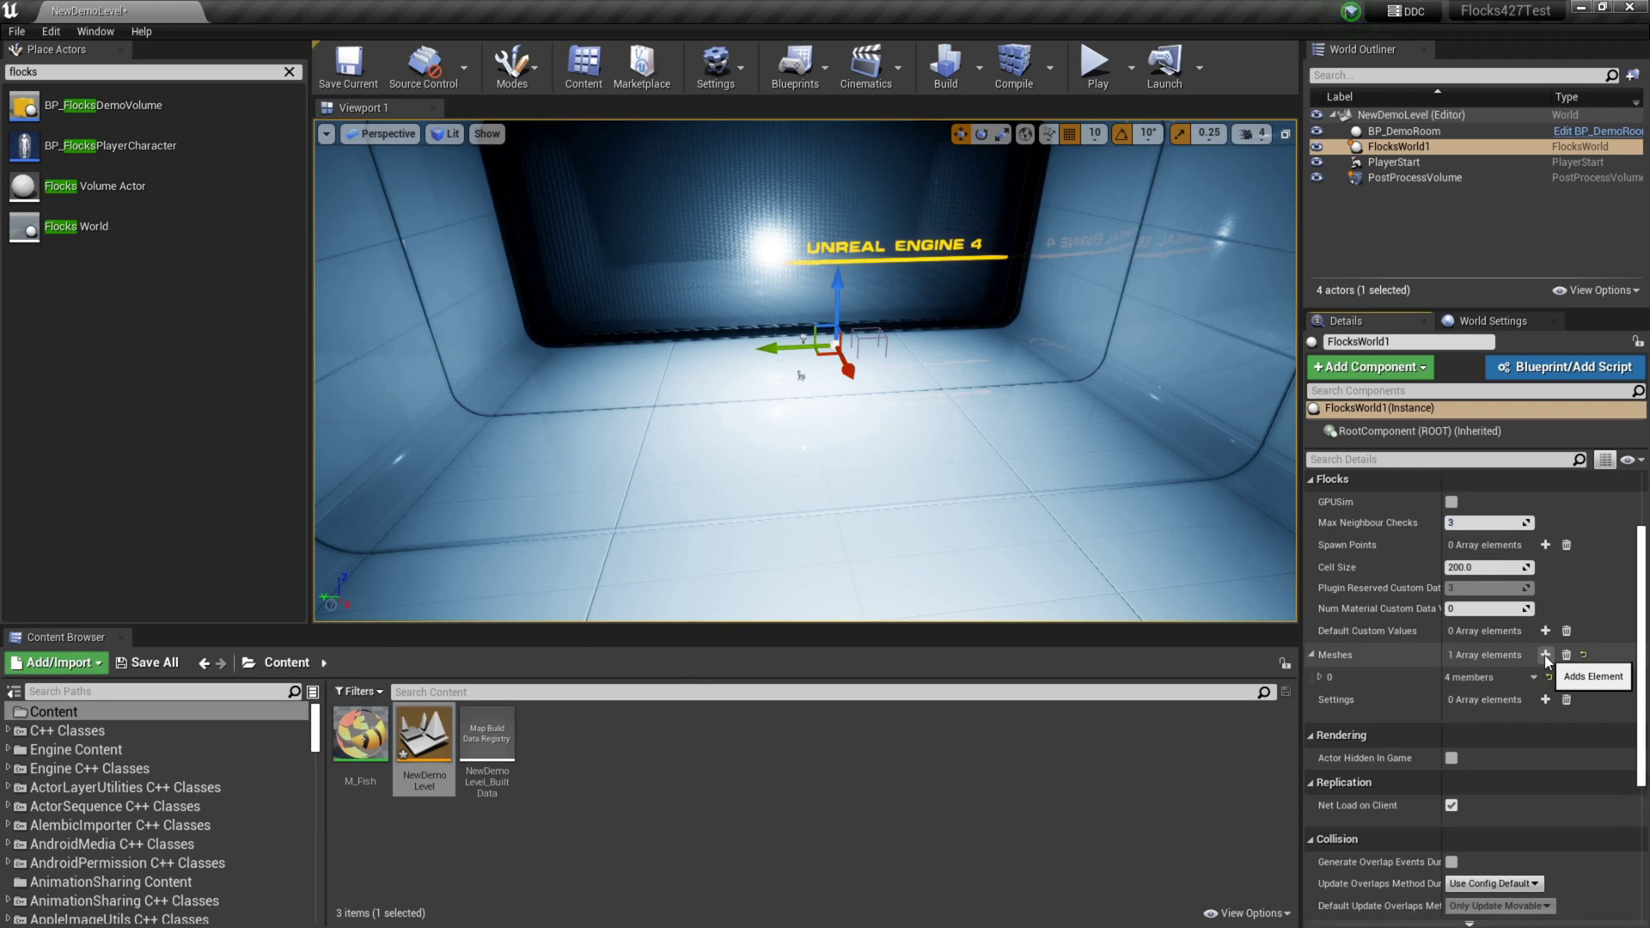
{"action": "left_click", "coordinate": [1320, 677]}
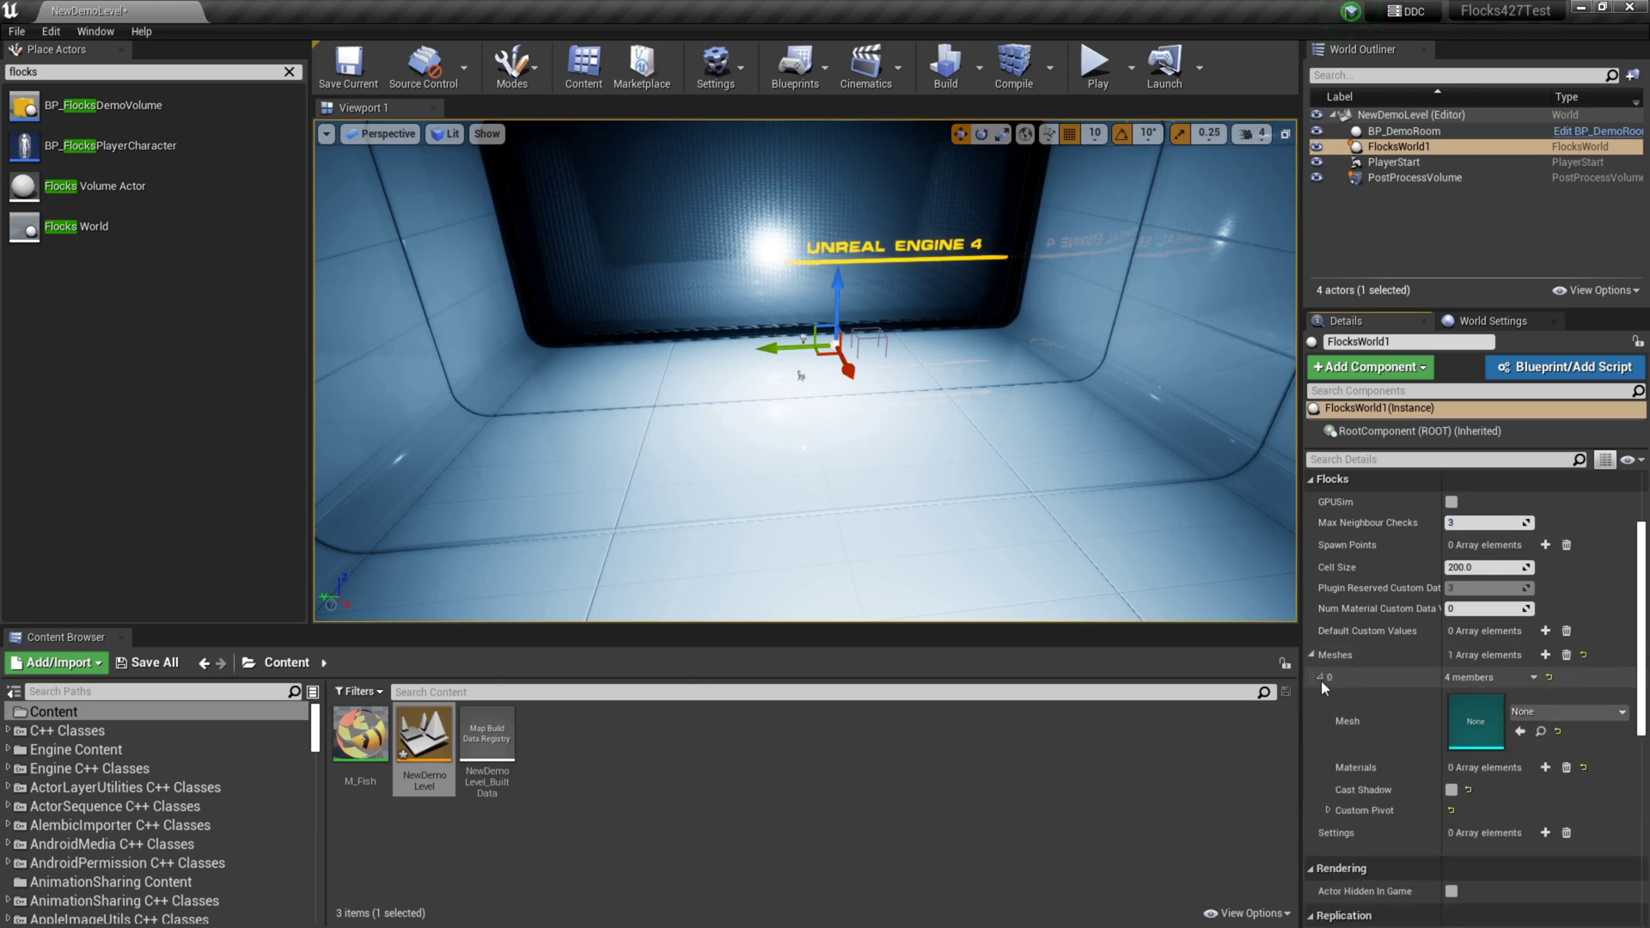
{"action": "scroll", "coordinate": [1445, 643], "scroll_direction": "down", "scroll_amount": 2}
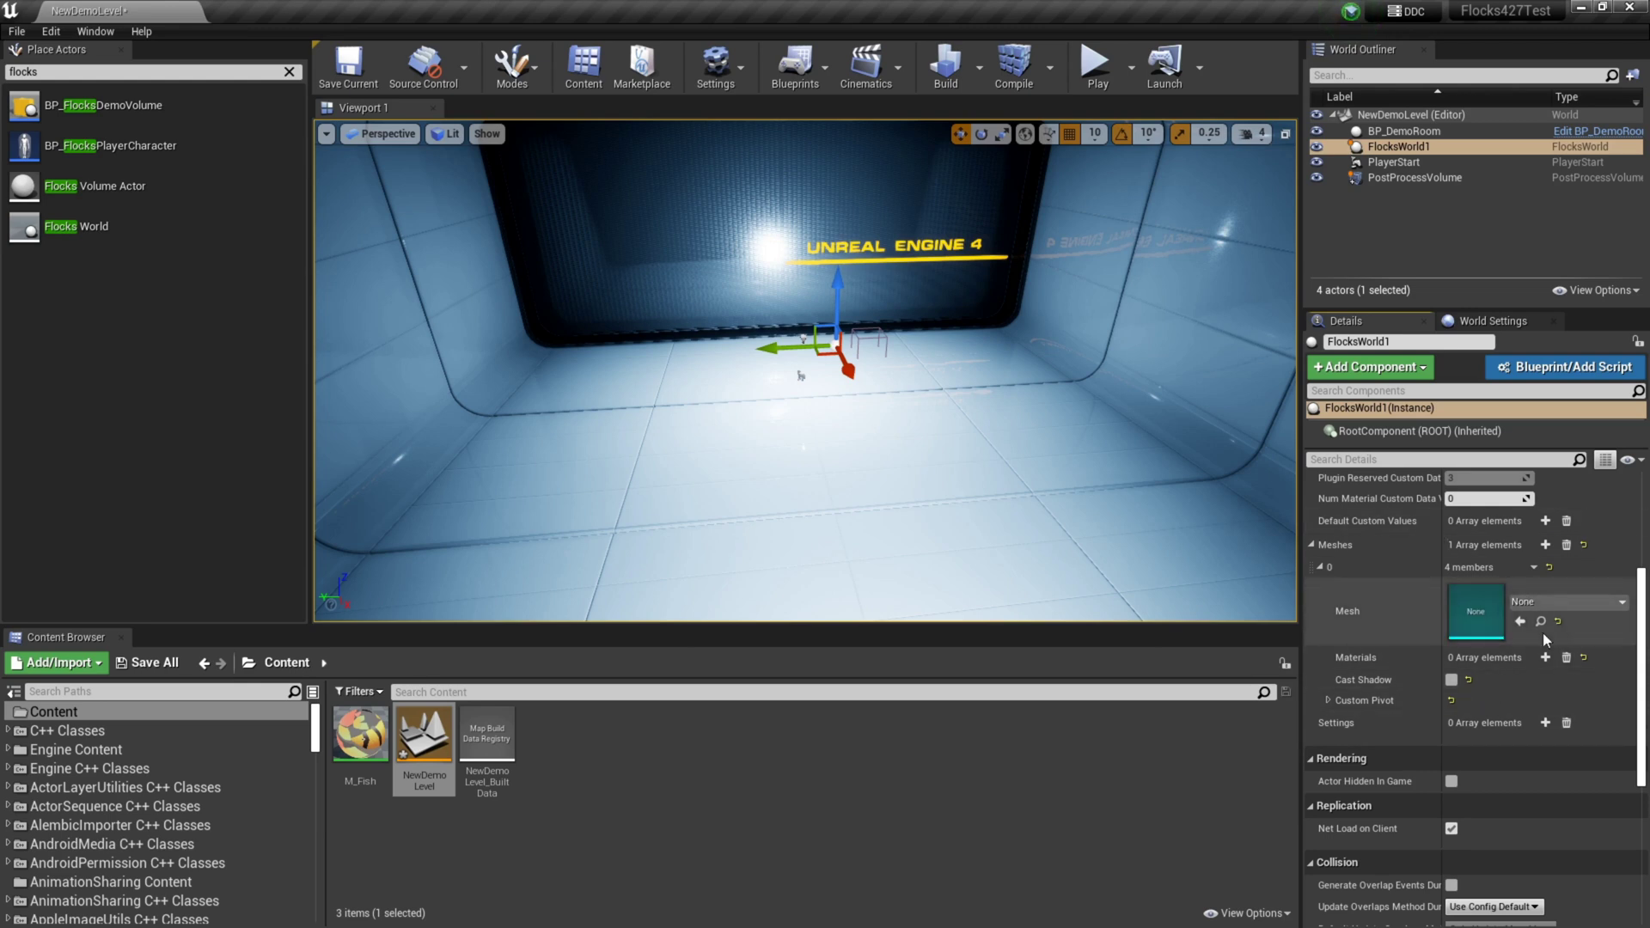
{"action": "left_click", "coordinate": [1548, 601]}
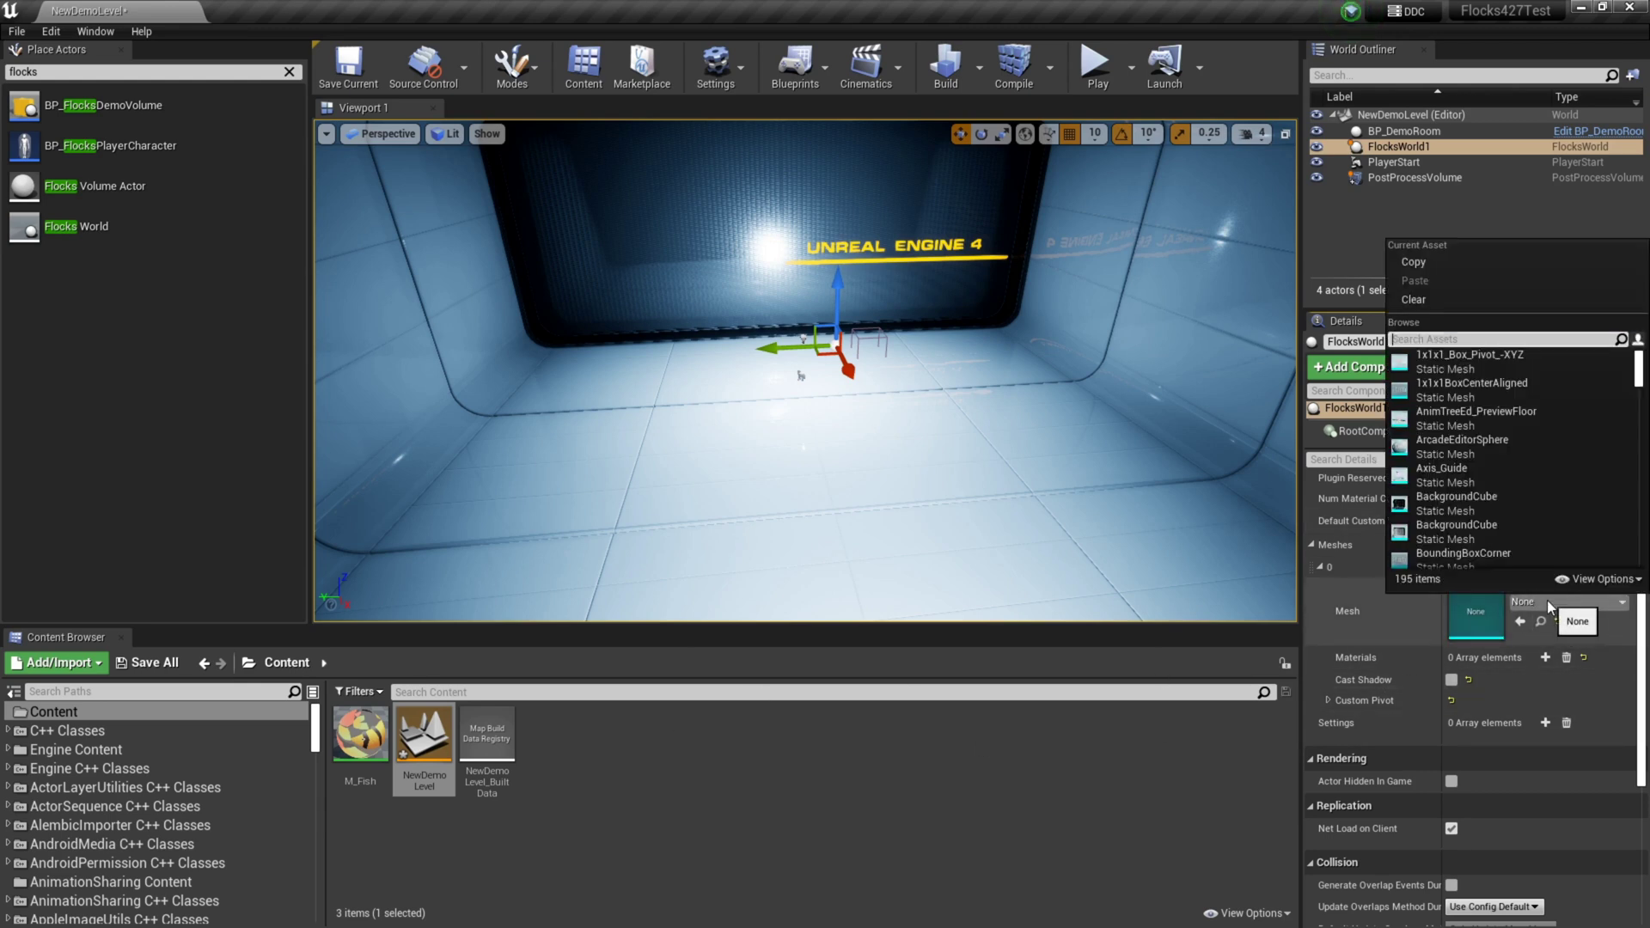
{"action": "type", "text": "fish"}
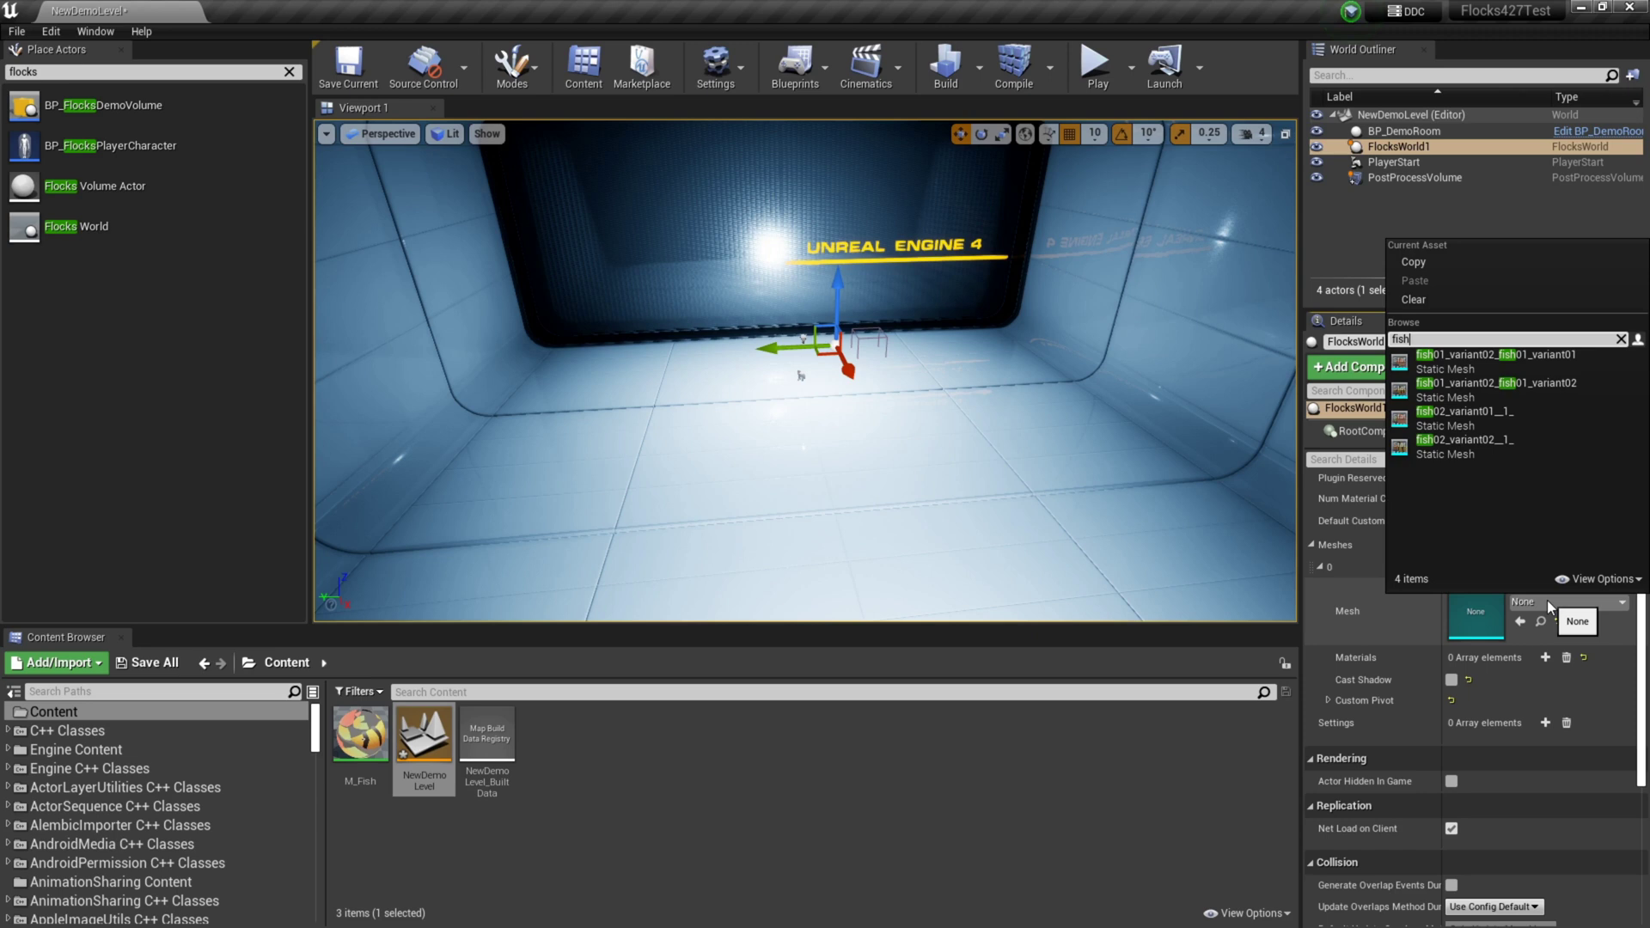
{"action": "left_click", "coordinate": [1548, 354]}
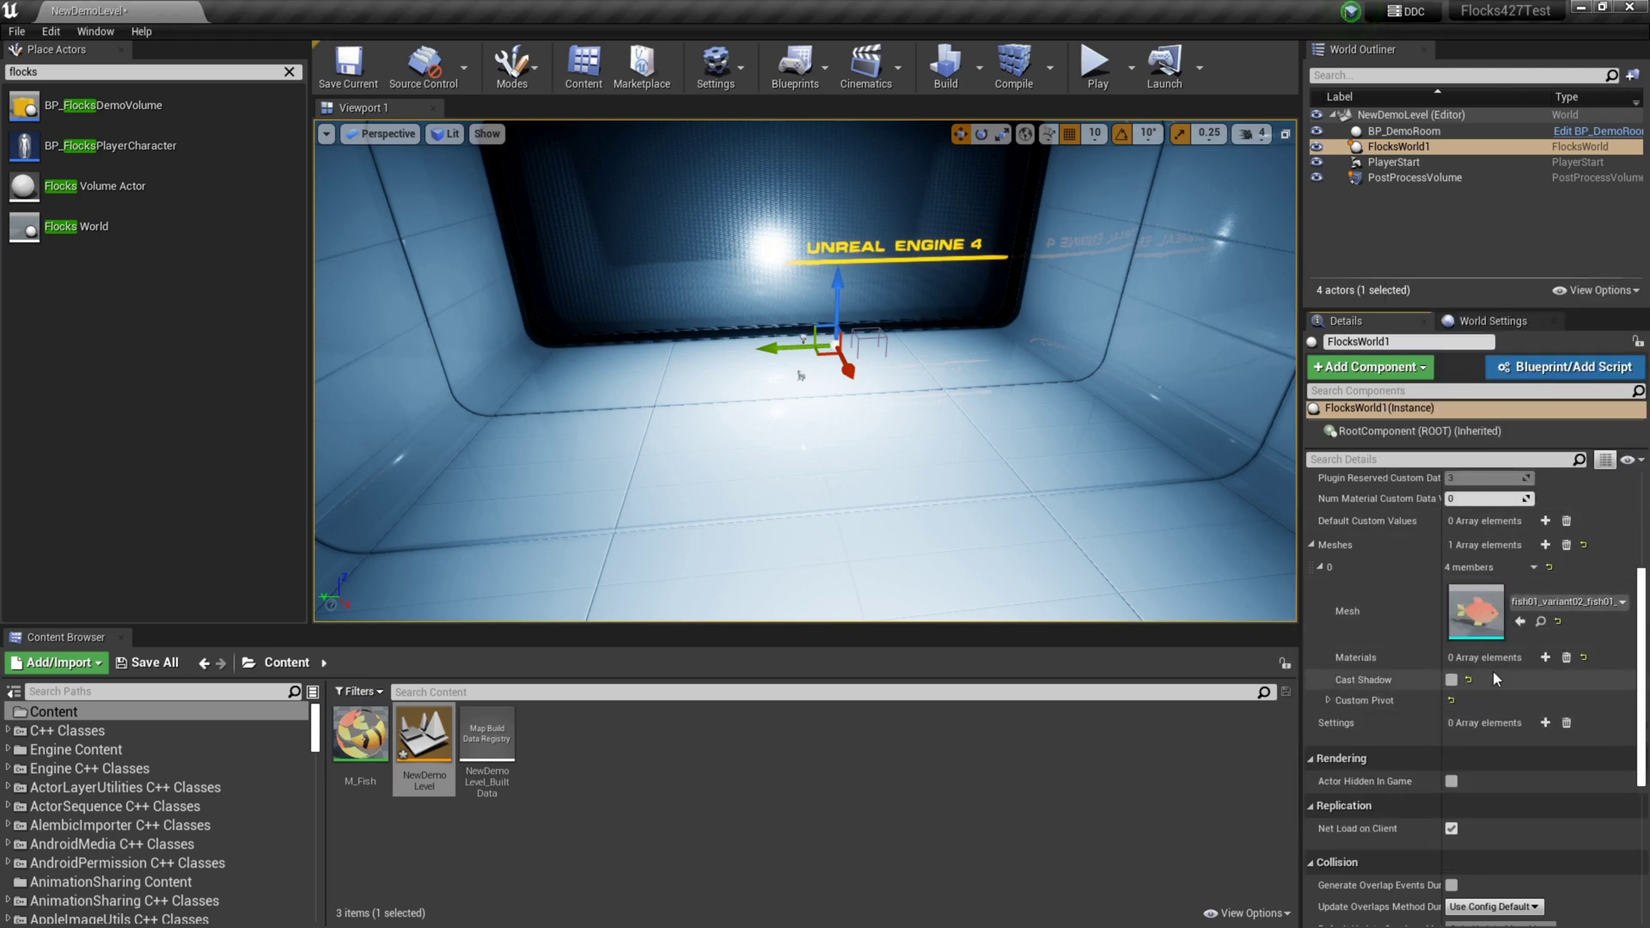
- Add a material slot and drag M_Fish from the Content Browser into slot 0
{"action": "left_click", "coordinate": [1546, 658]}
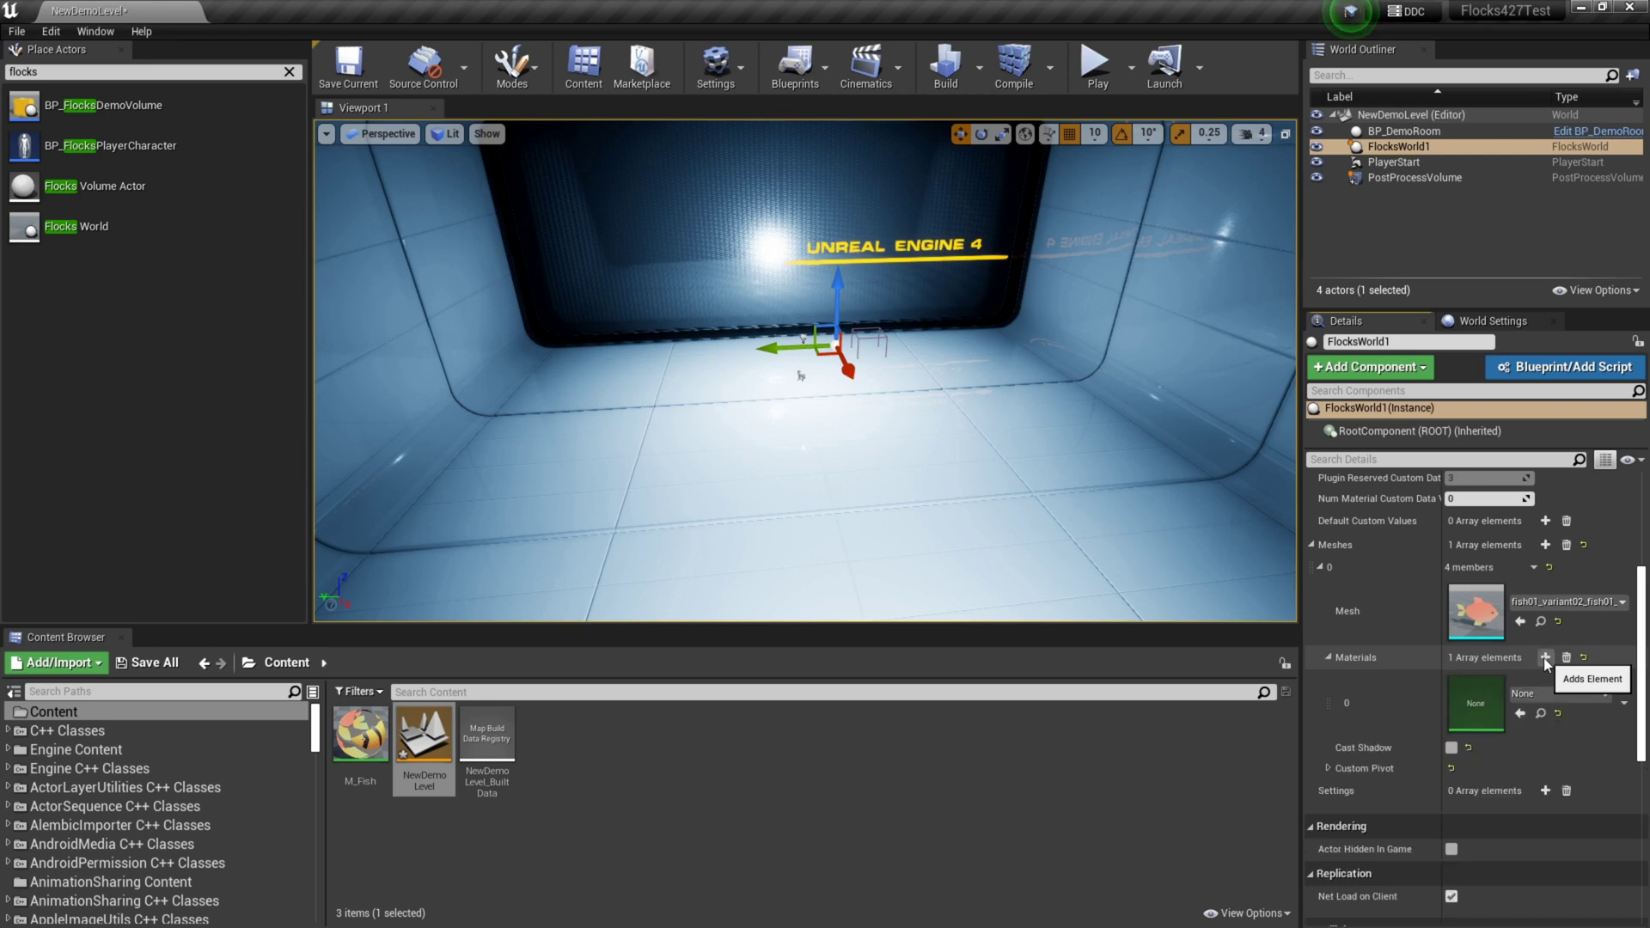
{"action": "double_click", "coordinate": [361, 733]}
{"action": "right_click_drag", "start_coordinate": [570, 434], "coordinate": [725, 493]}
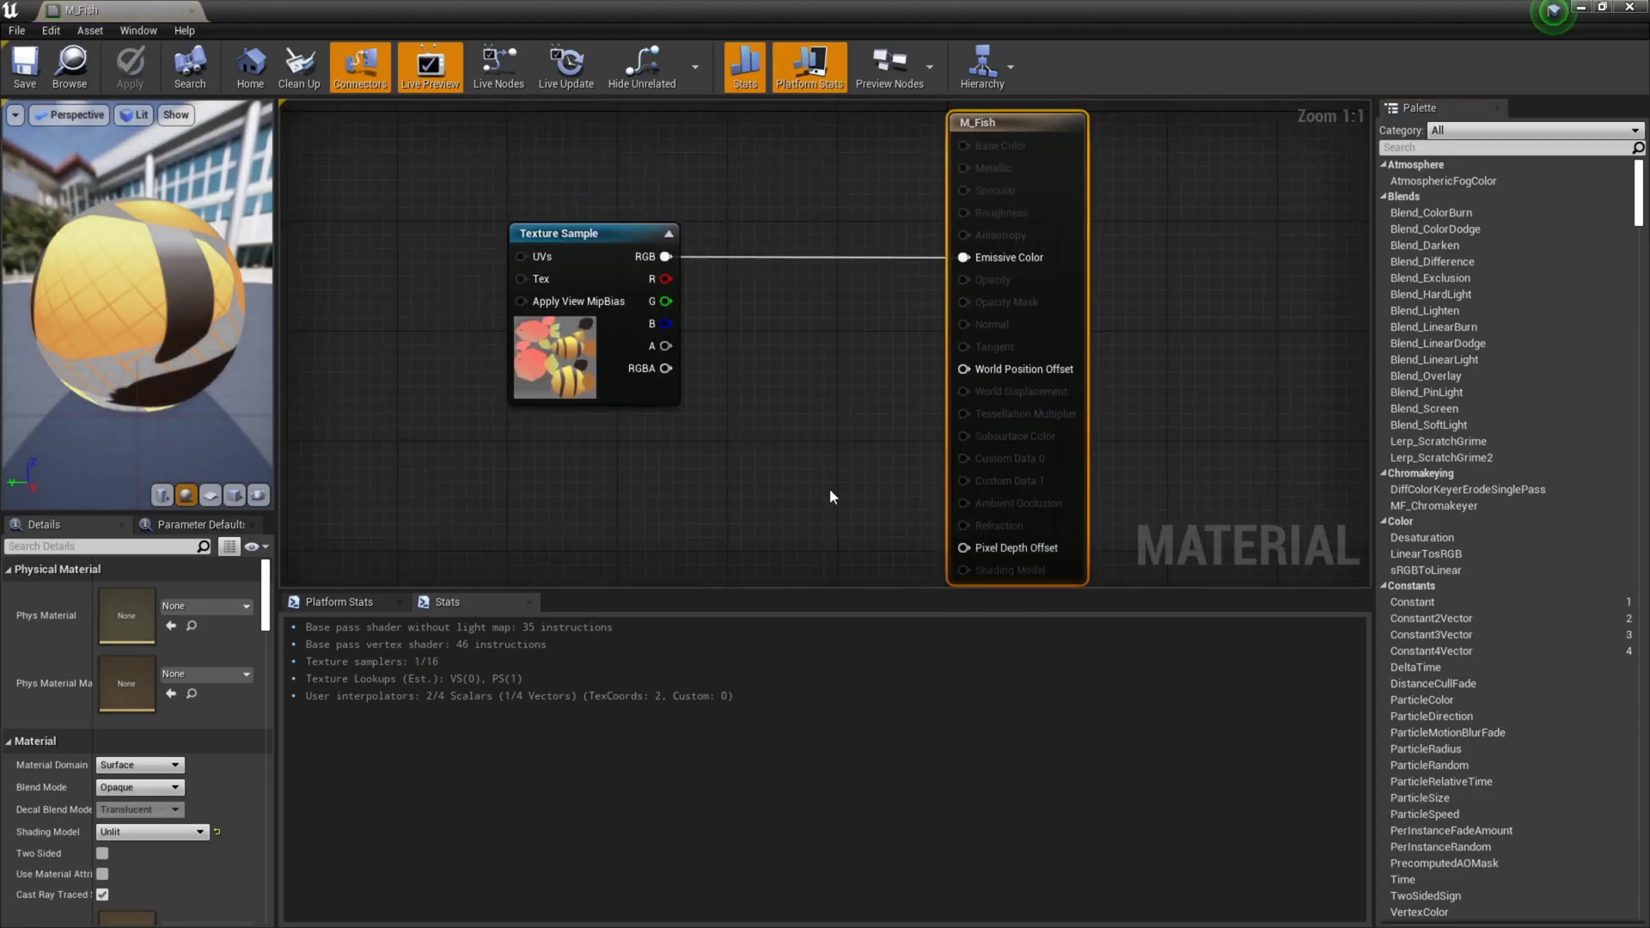
{"action": "left_click_drag", "start_coordinate": [627, 457], "coordinate": [593, 395]}
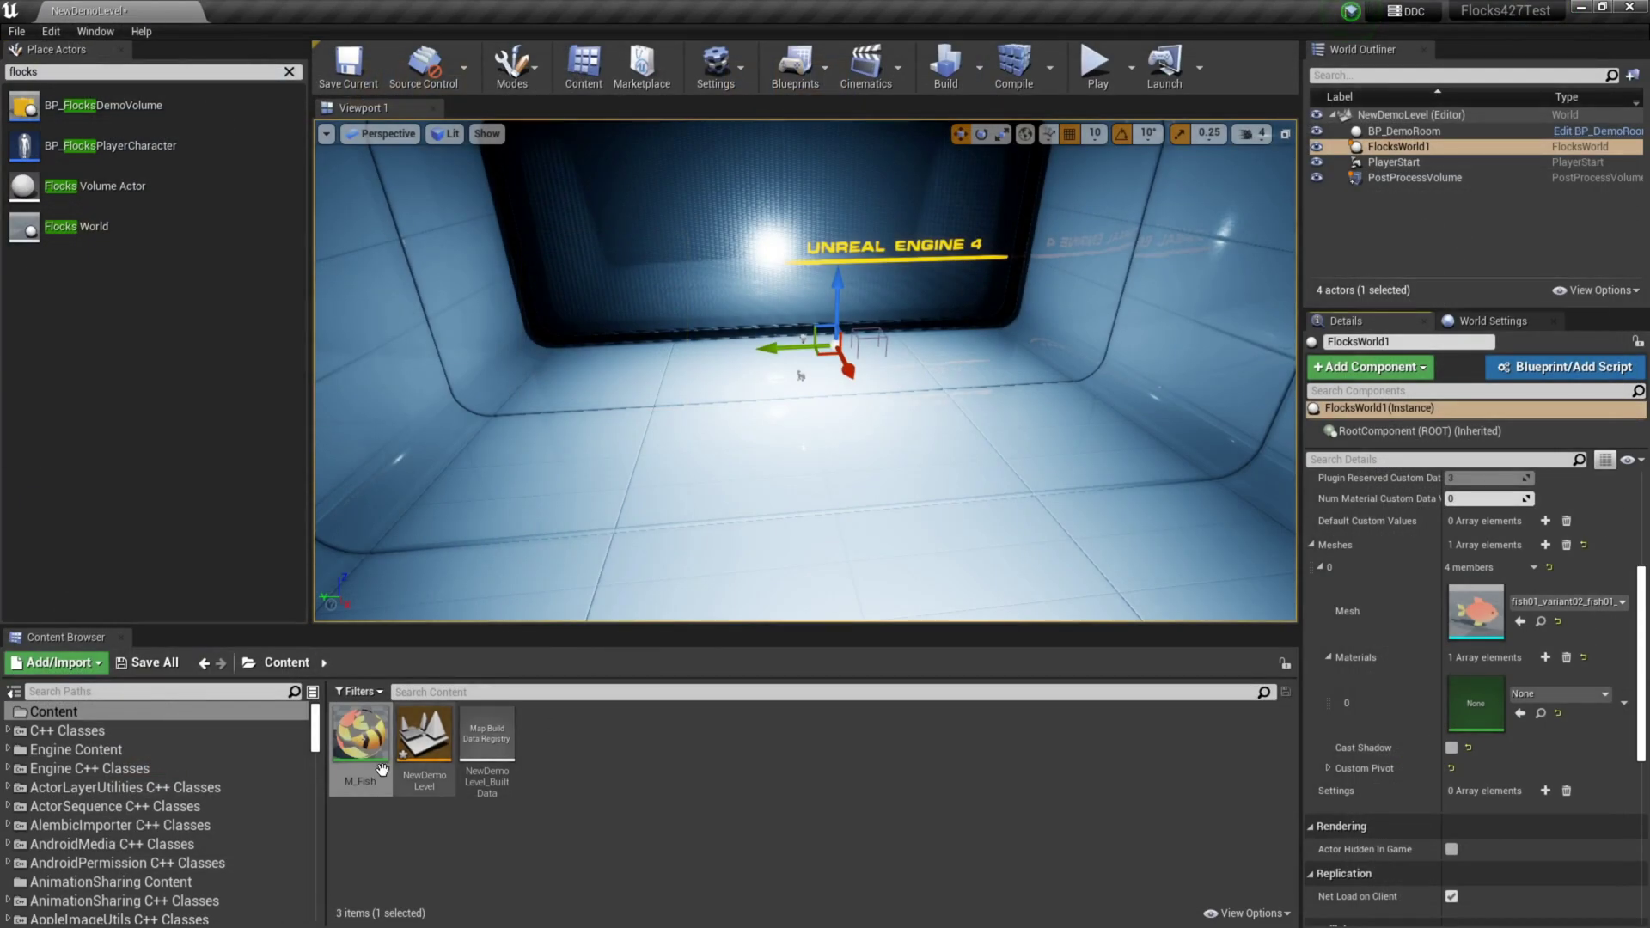
{"action": "left_click_drag", "start_coordinate": [360, 733], "coordinate": [1480, 709]}
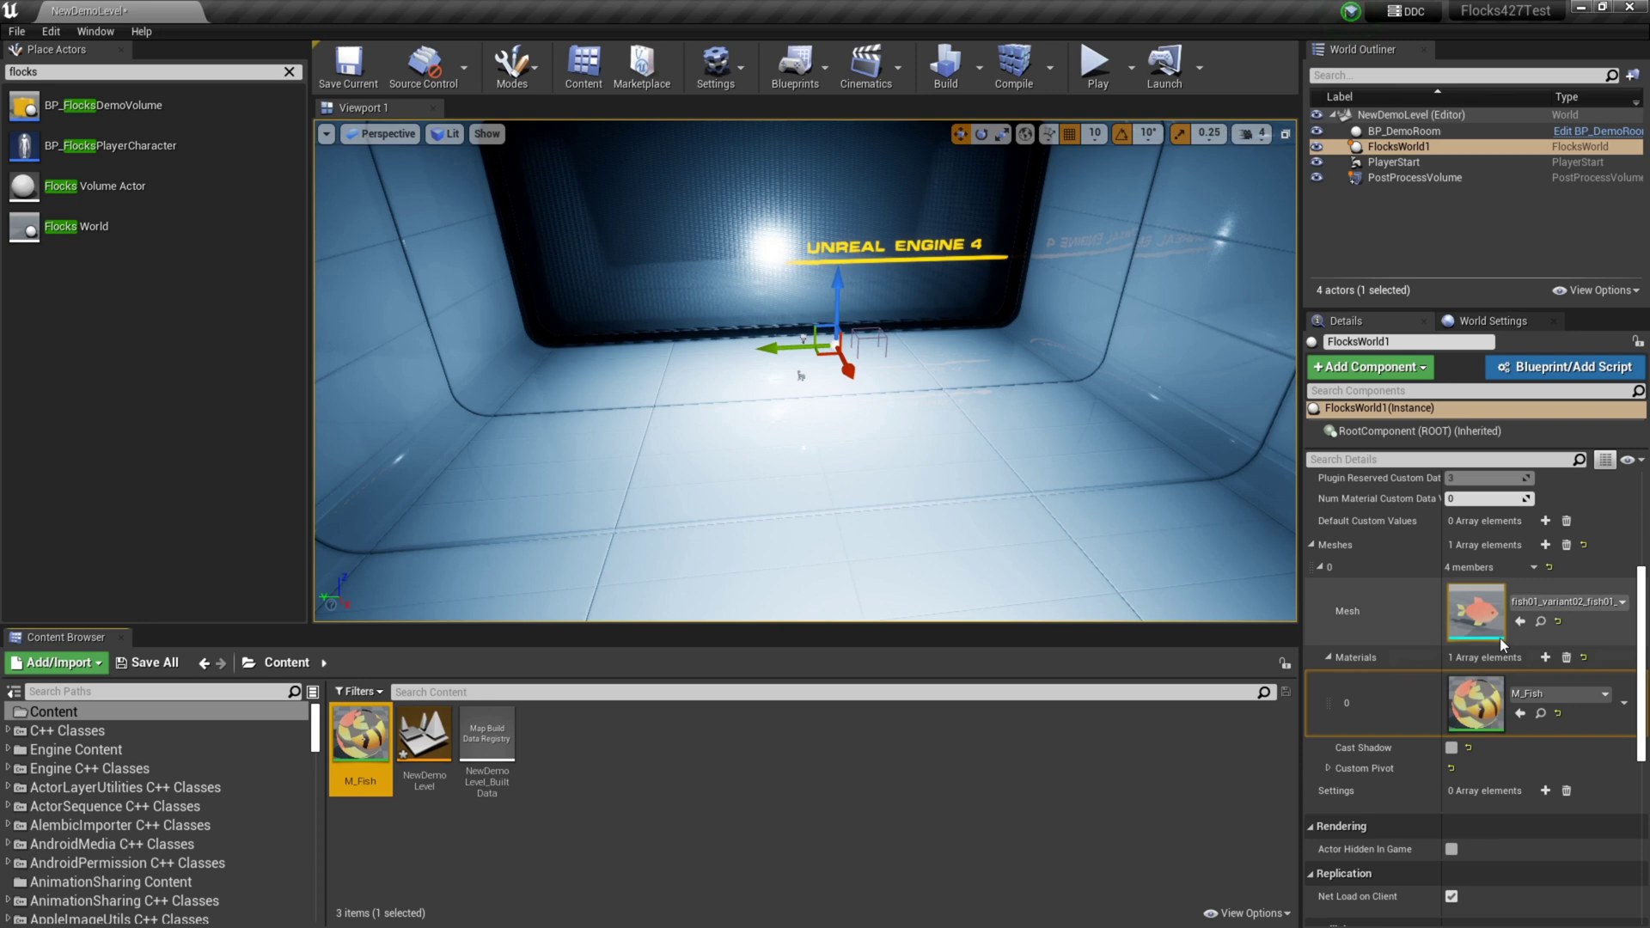
- Enable Cast Shadow for the fish mesh and review its custom pivot settings
{"action": "scroll", "coordinate": [1510, 687], "scroll_direction": "down", "scroll_amount": 2}
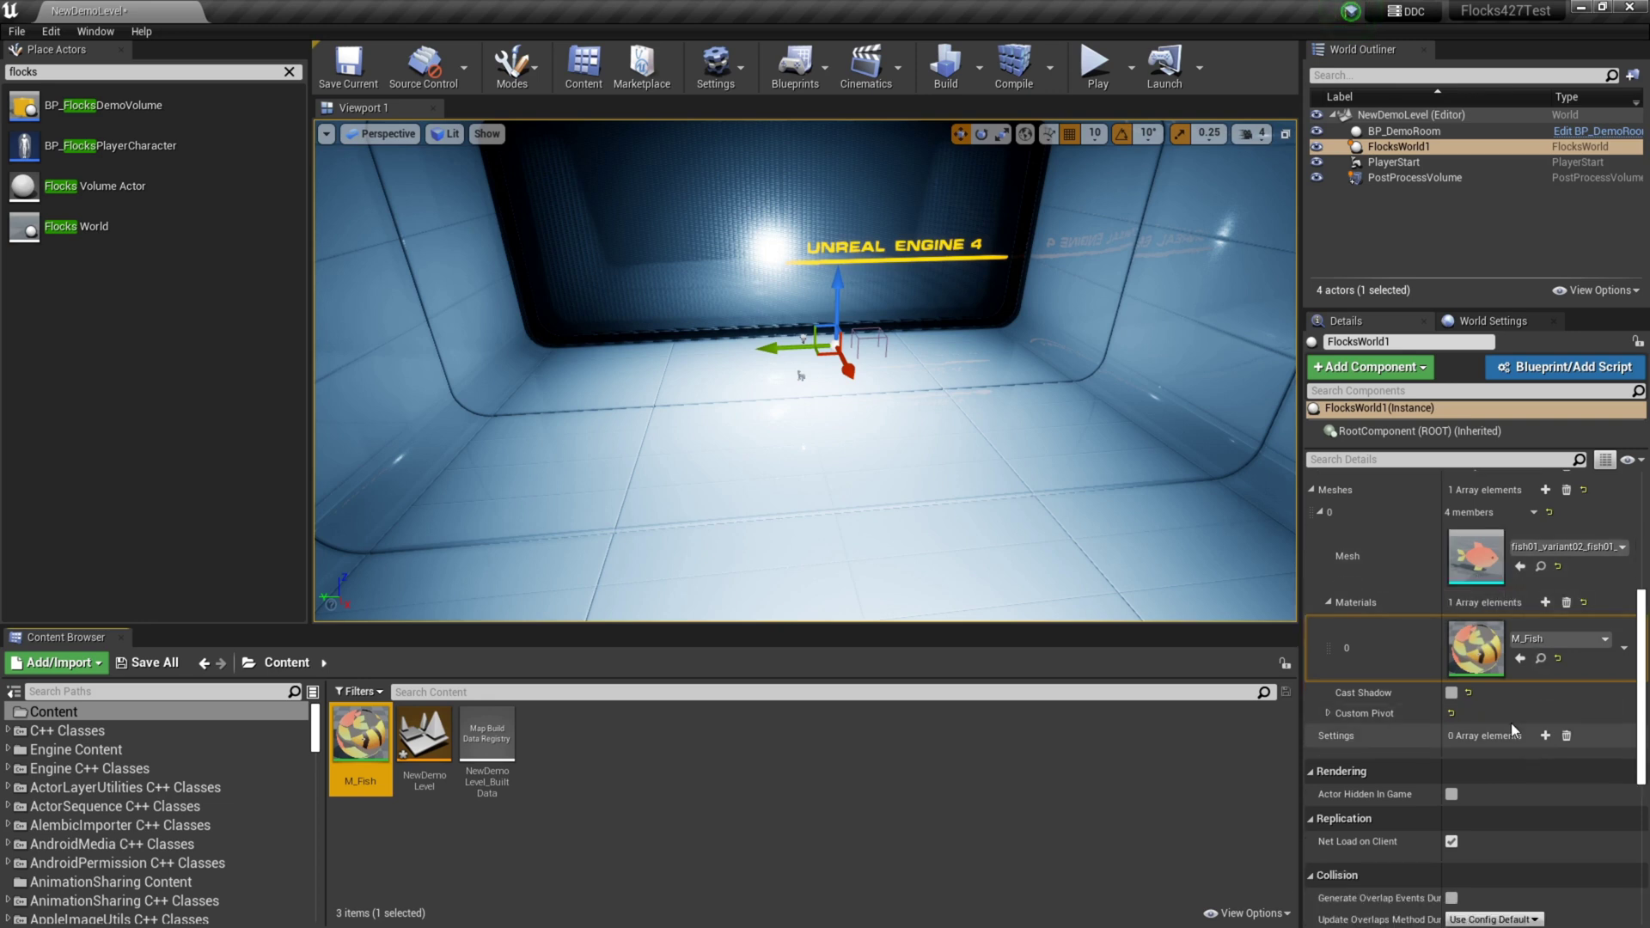
{"action": "left_click", "coordinate": [1453, 692]}
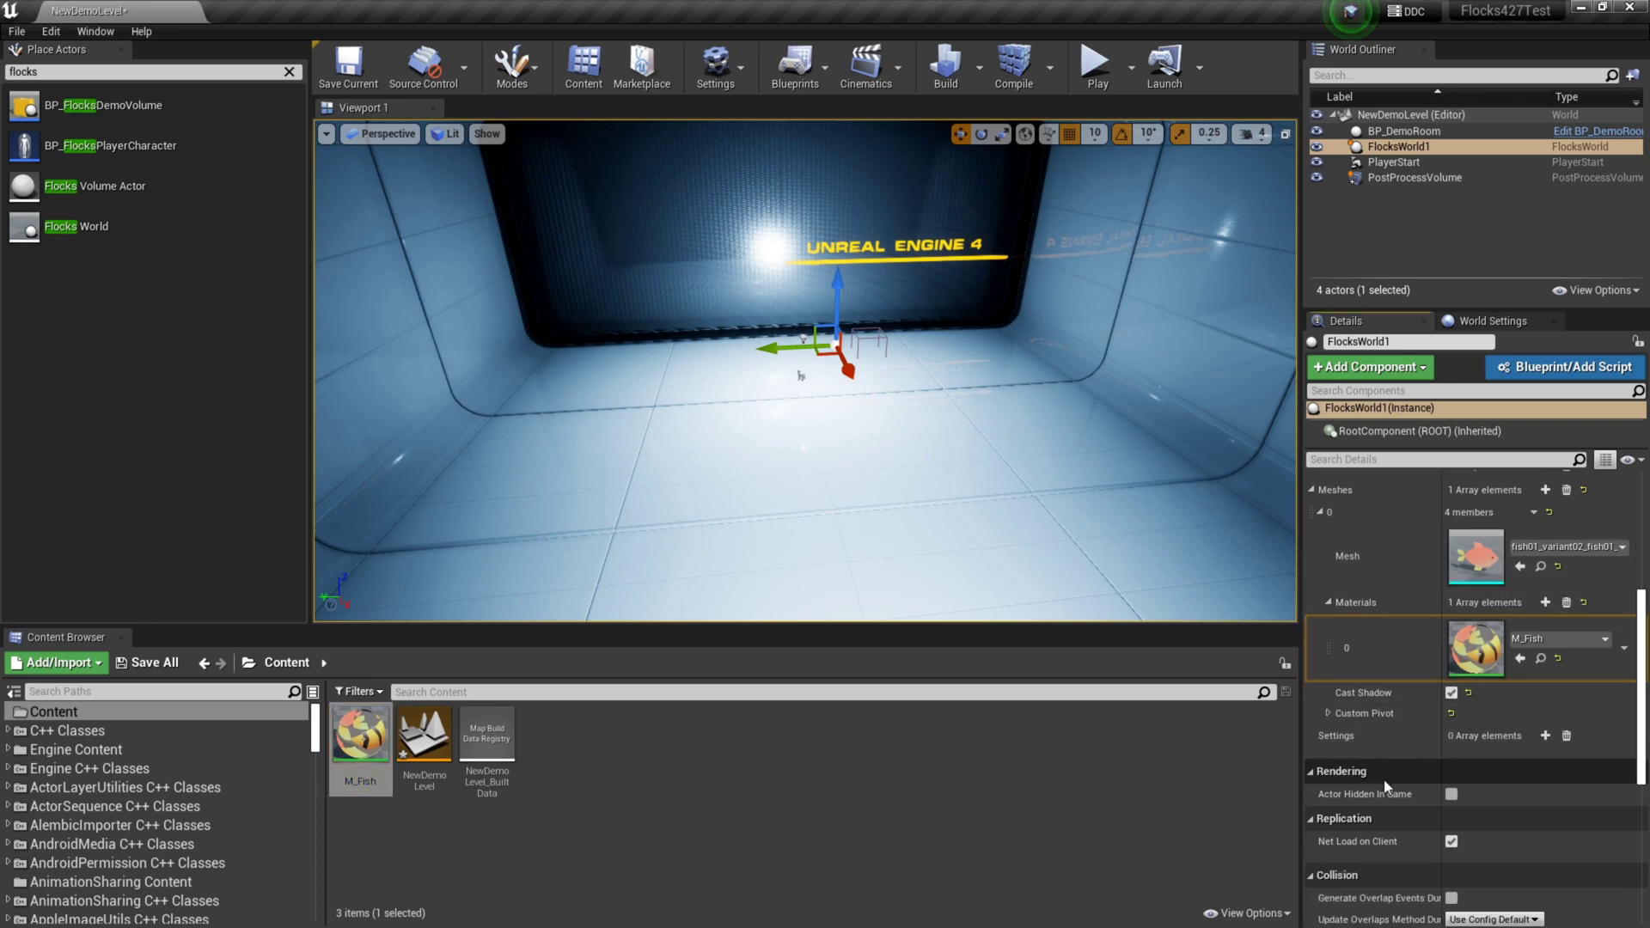
{"action": "left_click", "coordinate": [1329, 713]}
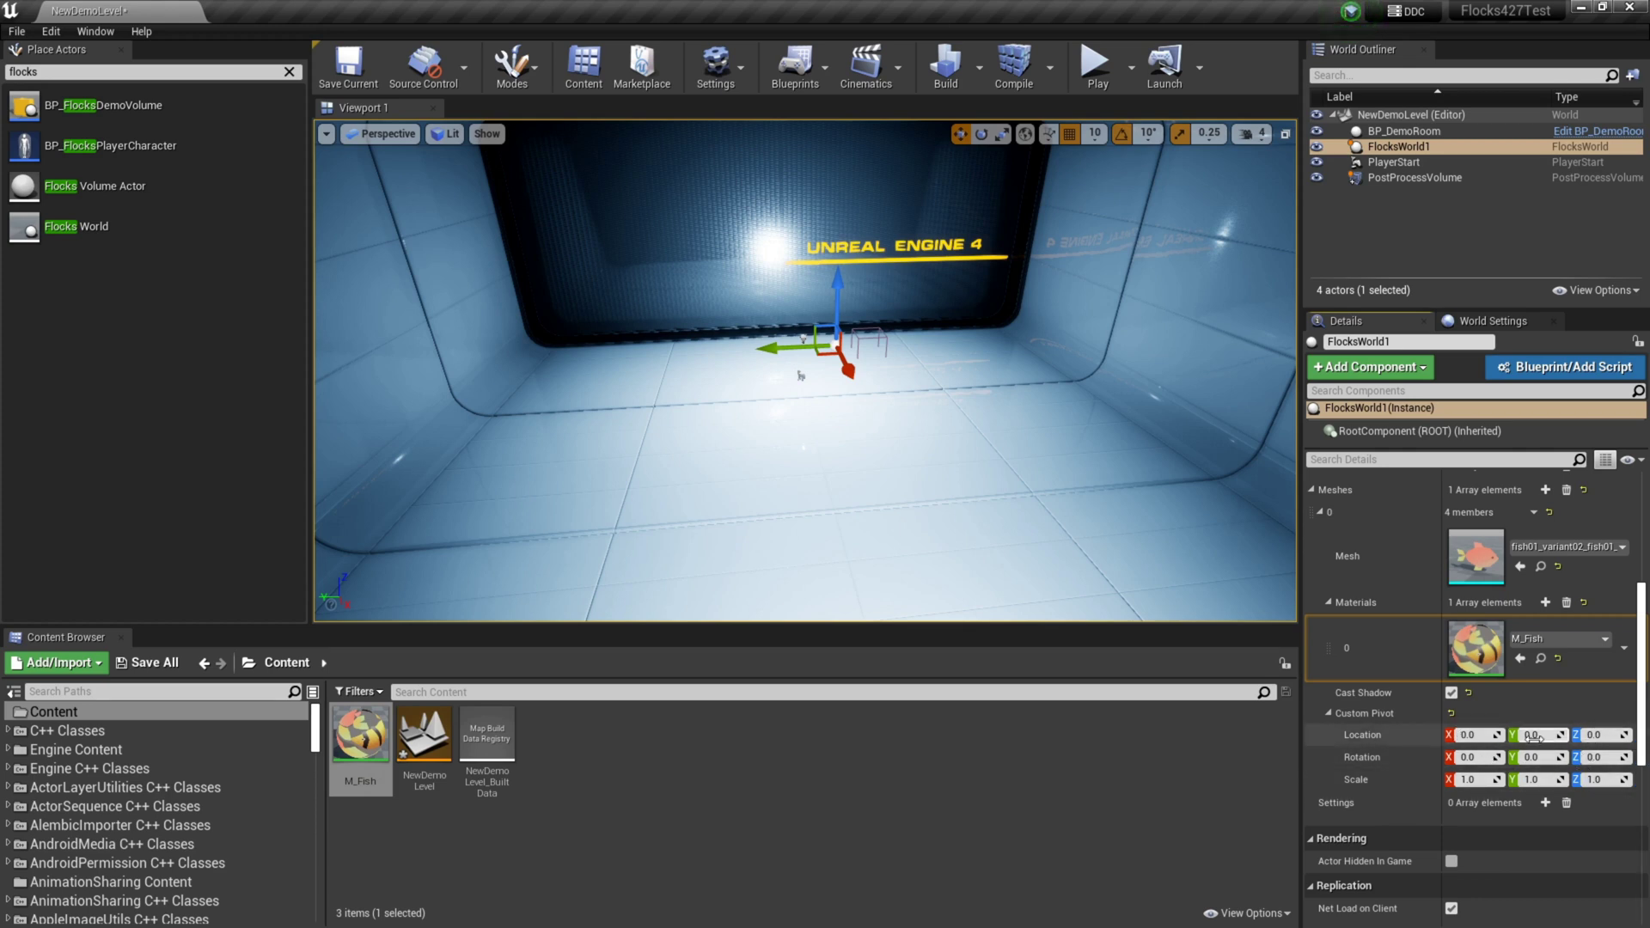
{"action": "left_click", "coordinate": [1598, 757]}
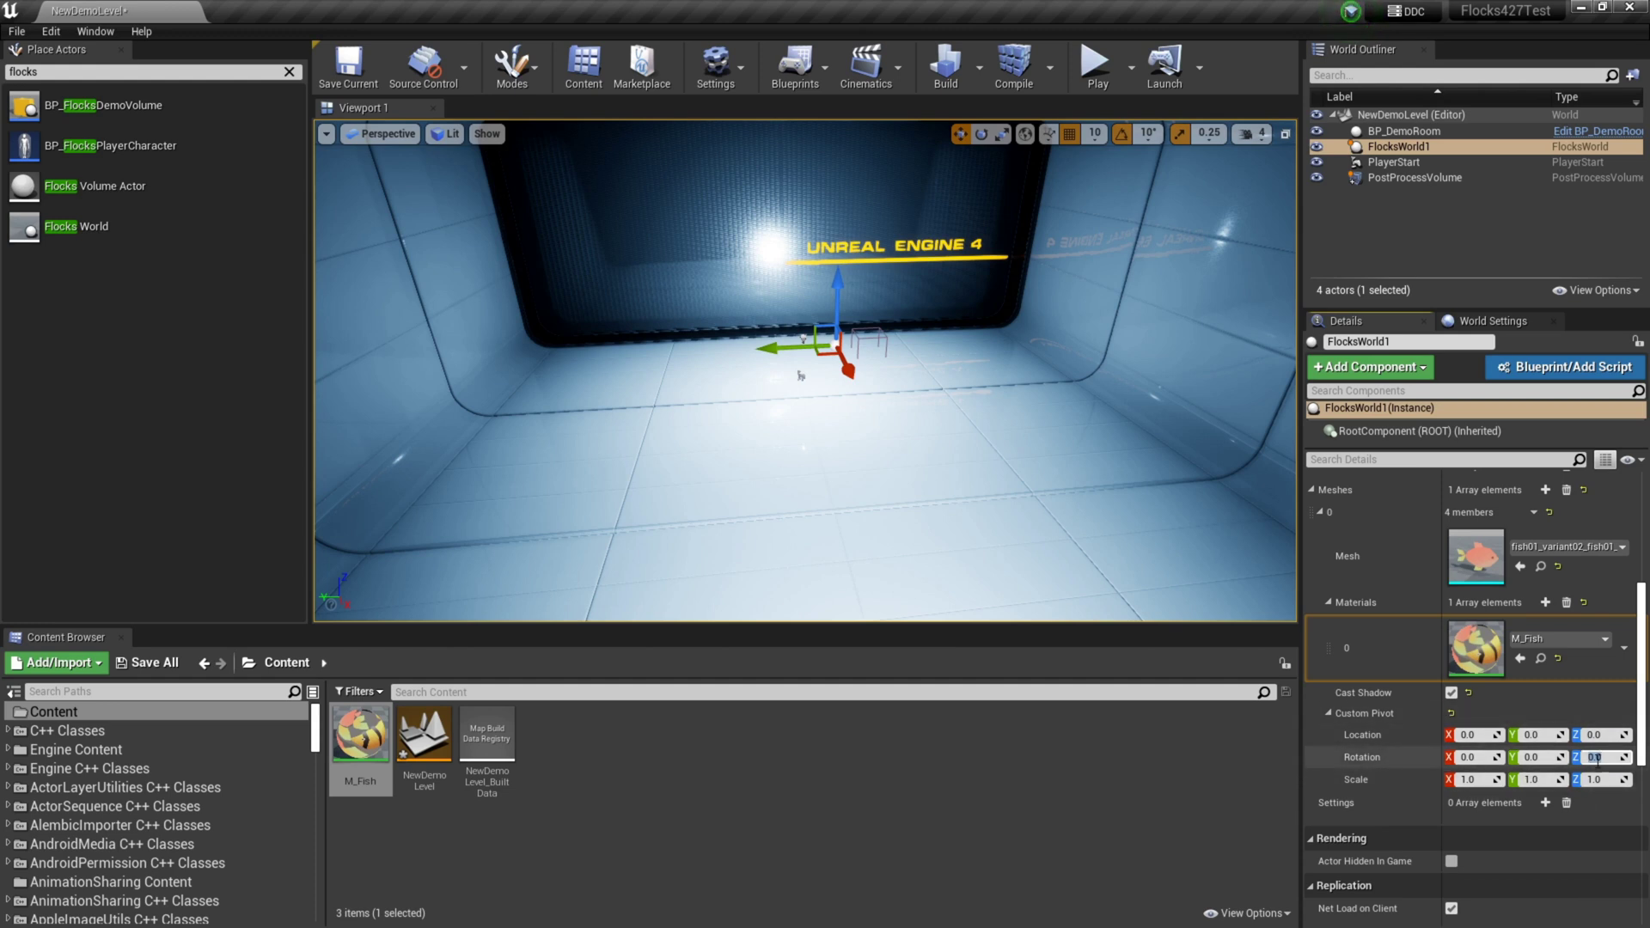
{"action": "left_click", "coordinate": [1328, 713]}
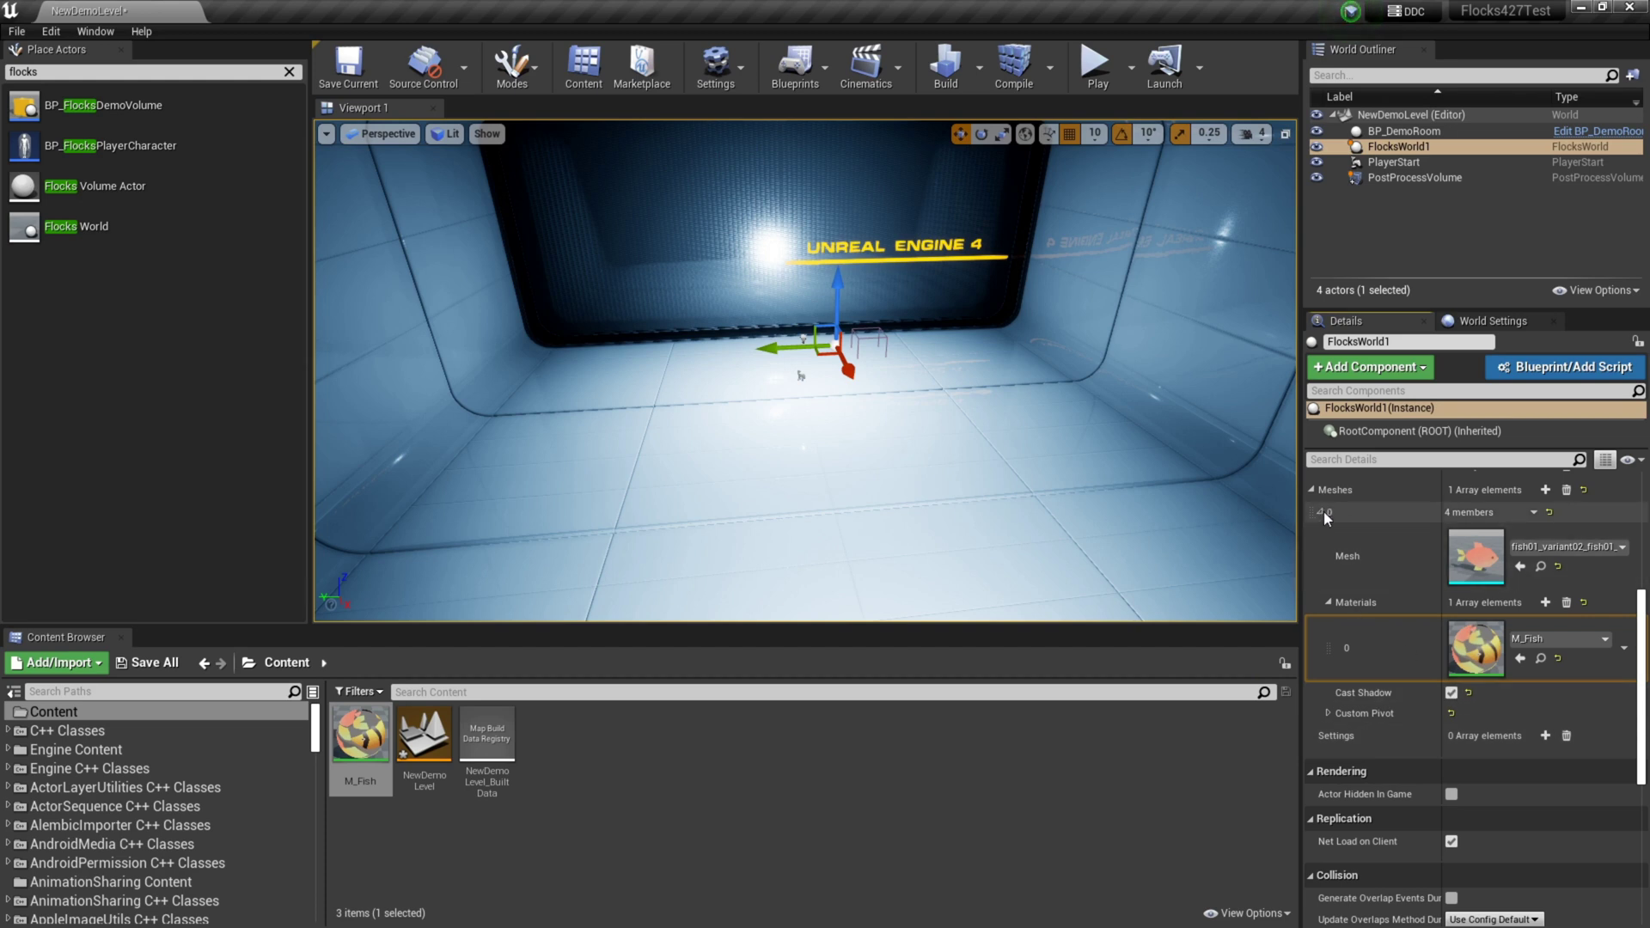
- Add a Settings entry to FlocksWorld1 and set its Default Num Boids to 10000
{"action": "left_click", "coordinate": [1544, 736]}
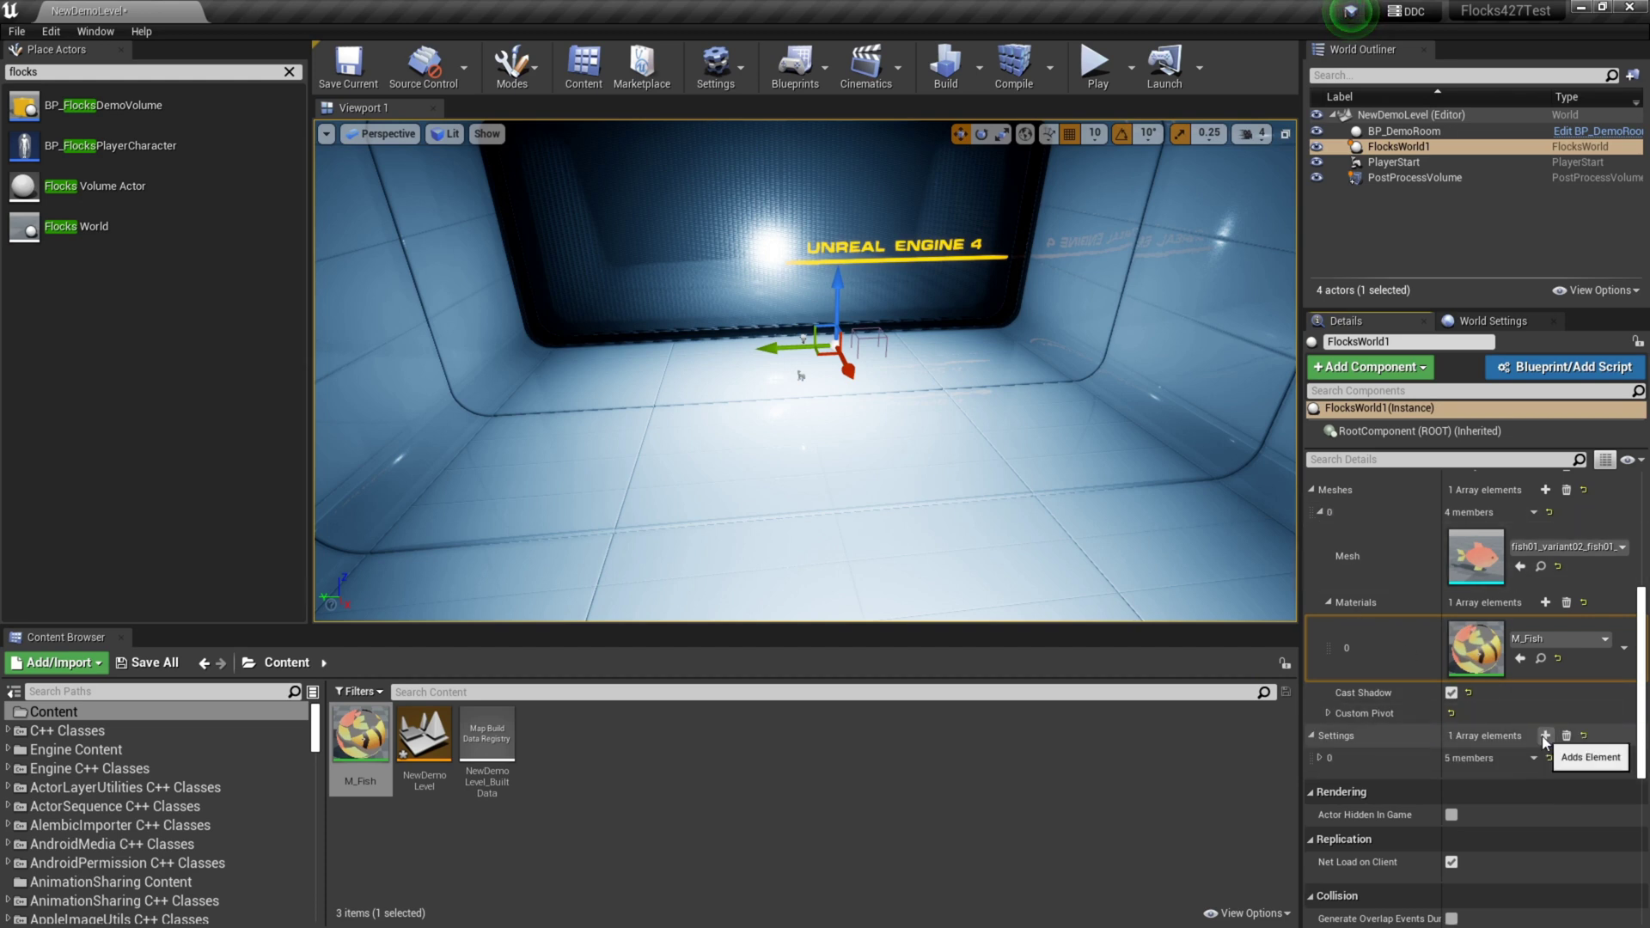
{"action": "left_click", "coordinate": [1322, 757]}
{"action": "scroll", "coordinate": [1426, 727], "scroll_direction": "down", "scroll_amount": 1}
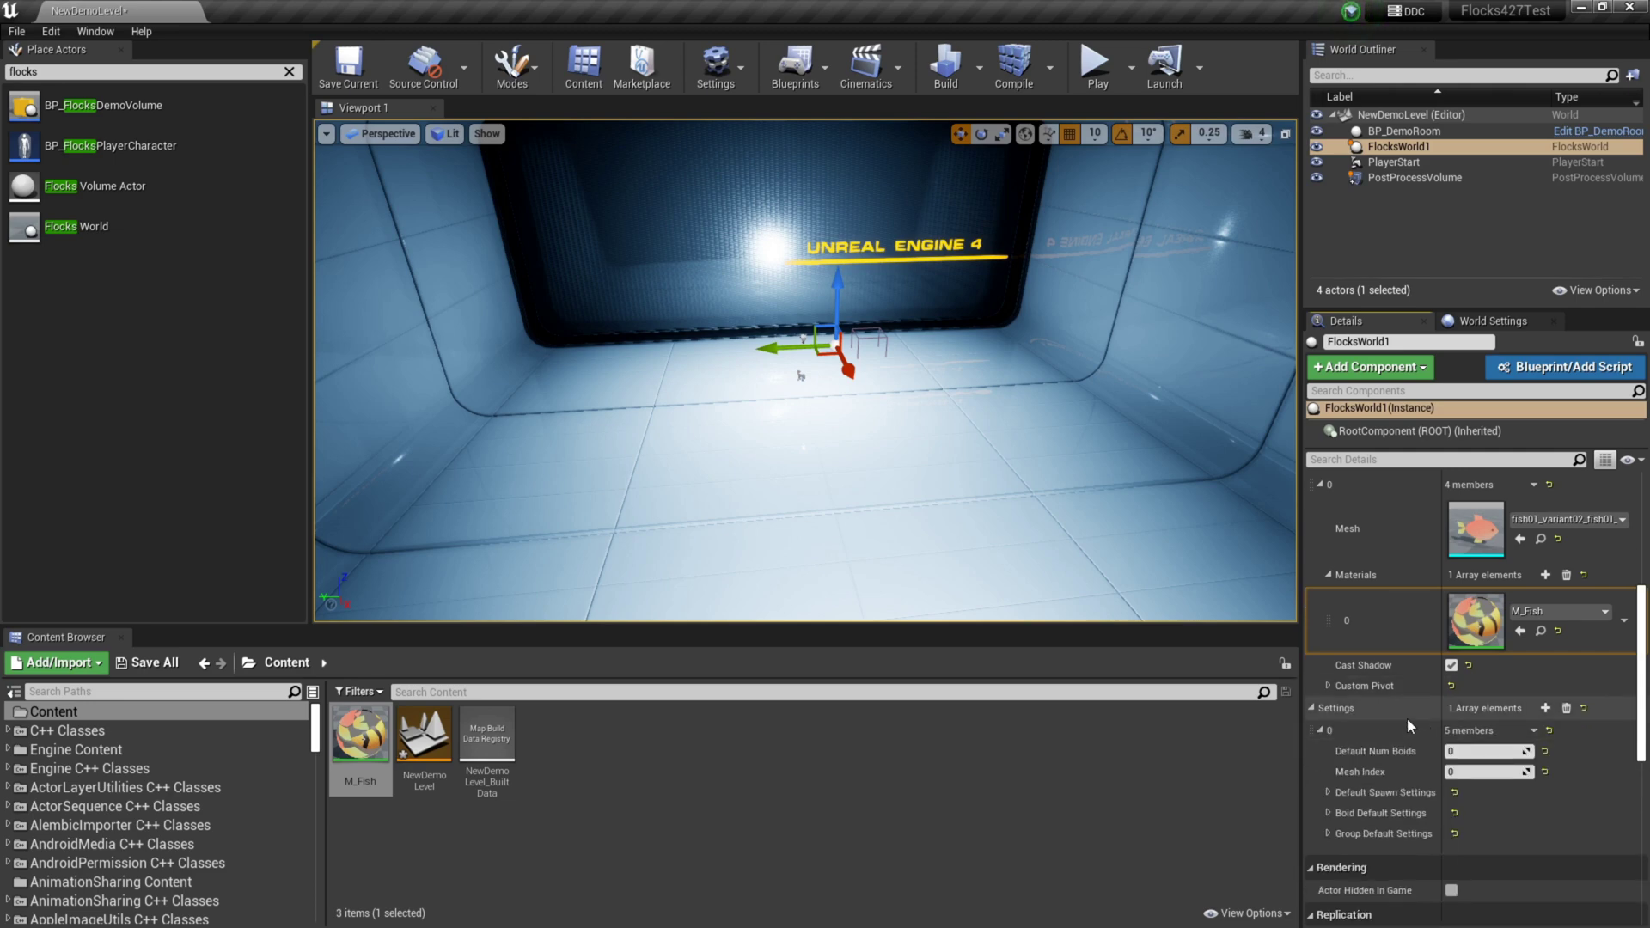
{"action": "right_click_drag", "start_coordinate": [873, 430], "coordinate": [950, 447]}
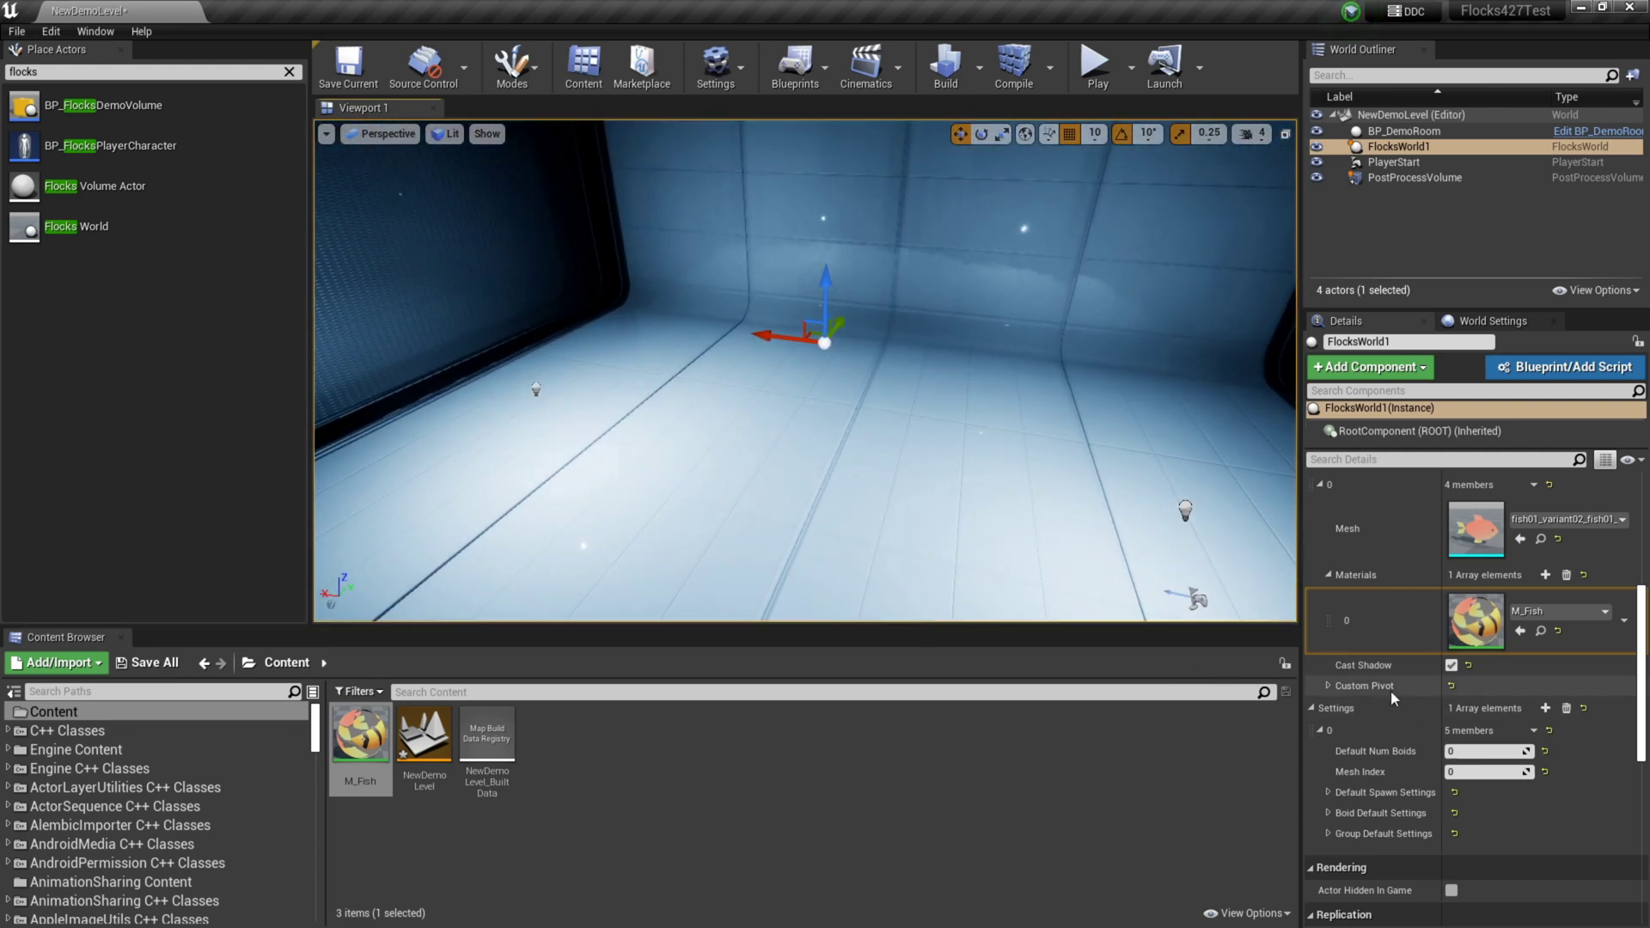
{"action": "left_click", "coordinate": [1396, 753]}
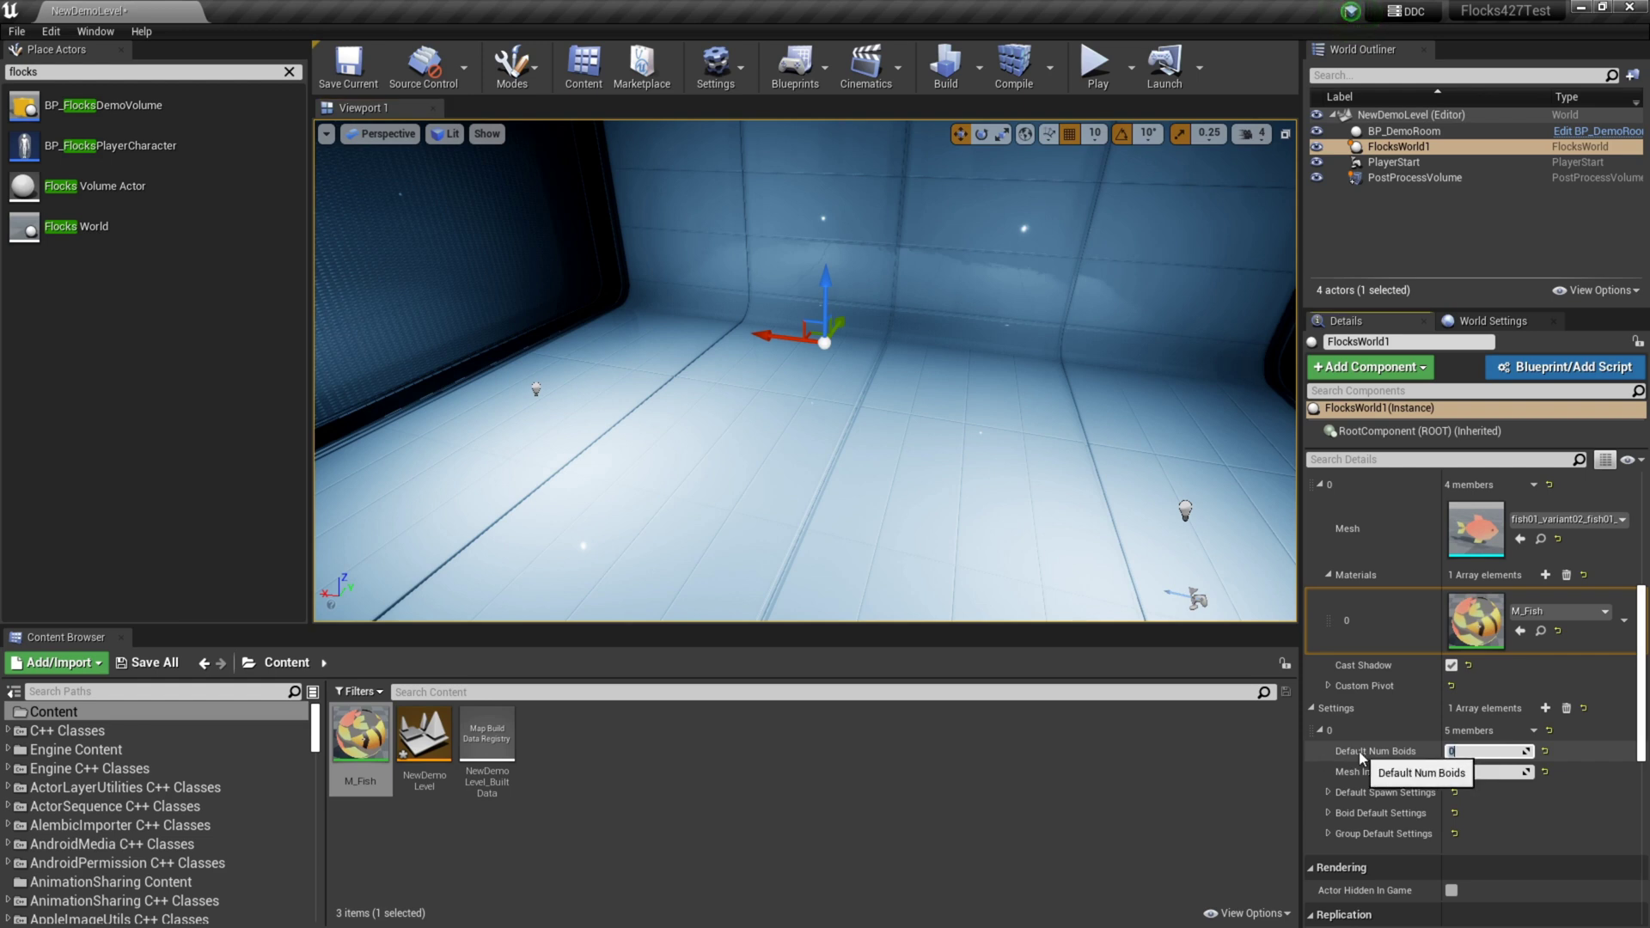
{"action": "type", "text": "10000"}
{"action": "key", "text": "Return"}
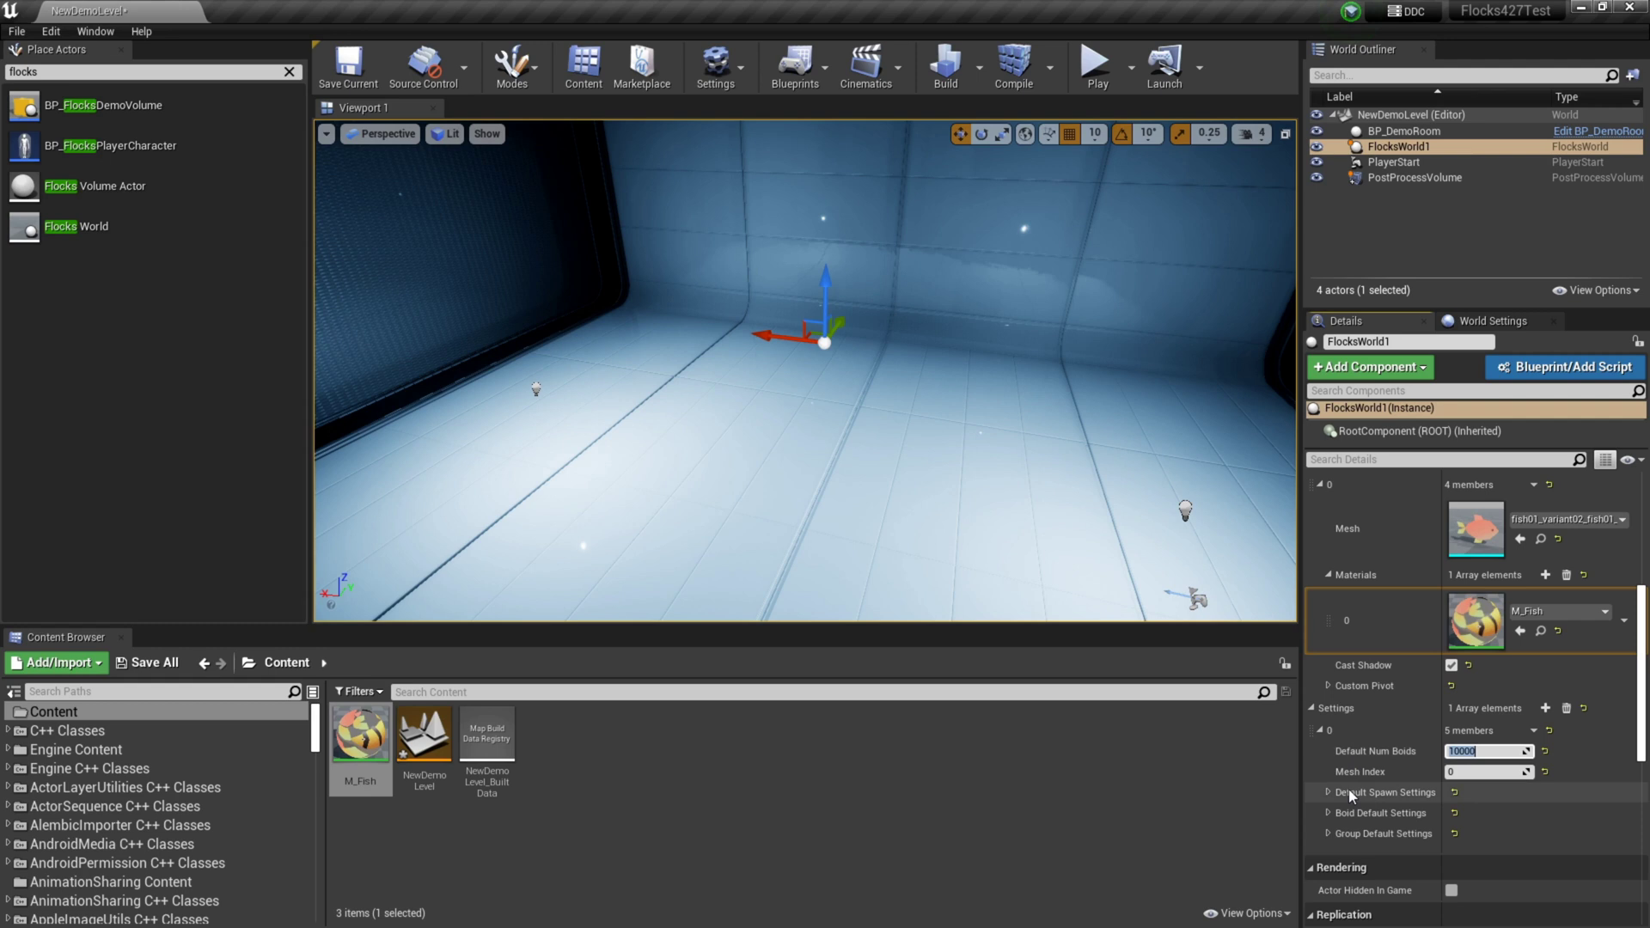
{"action": "left_click", "coordinate": [1363, 775]}
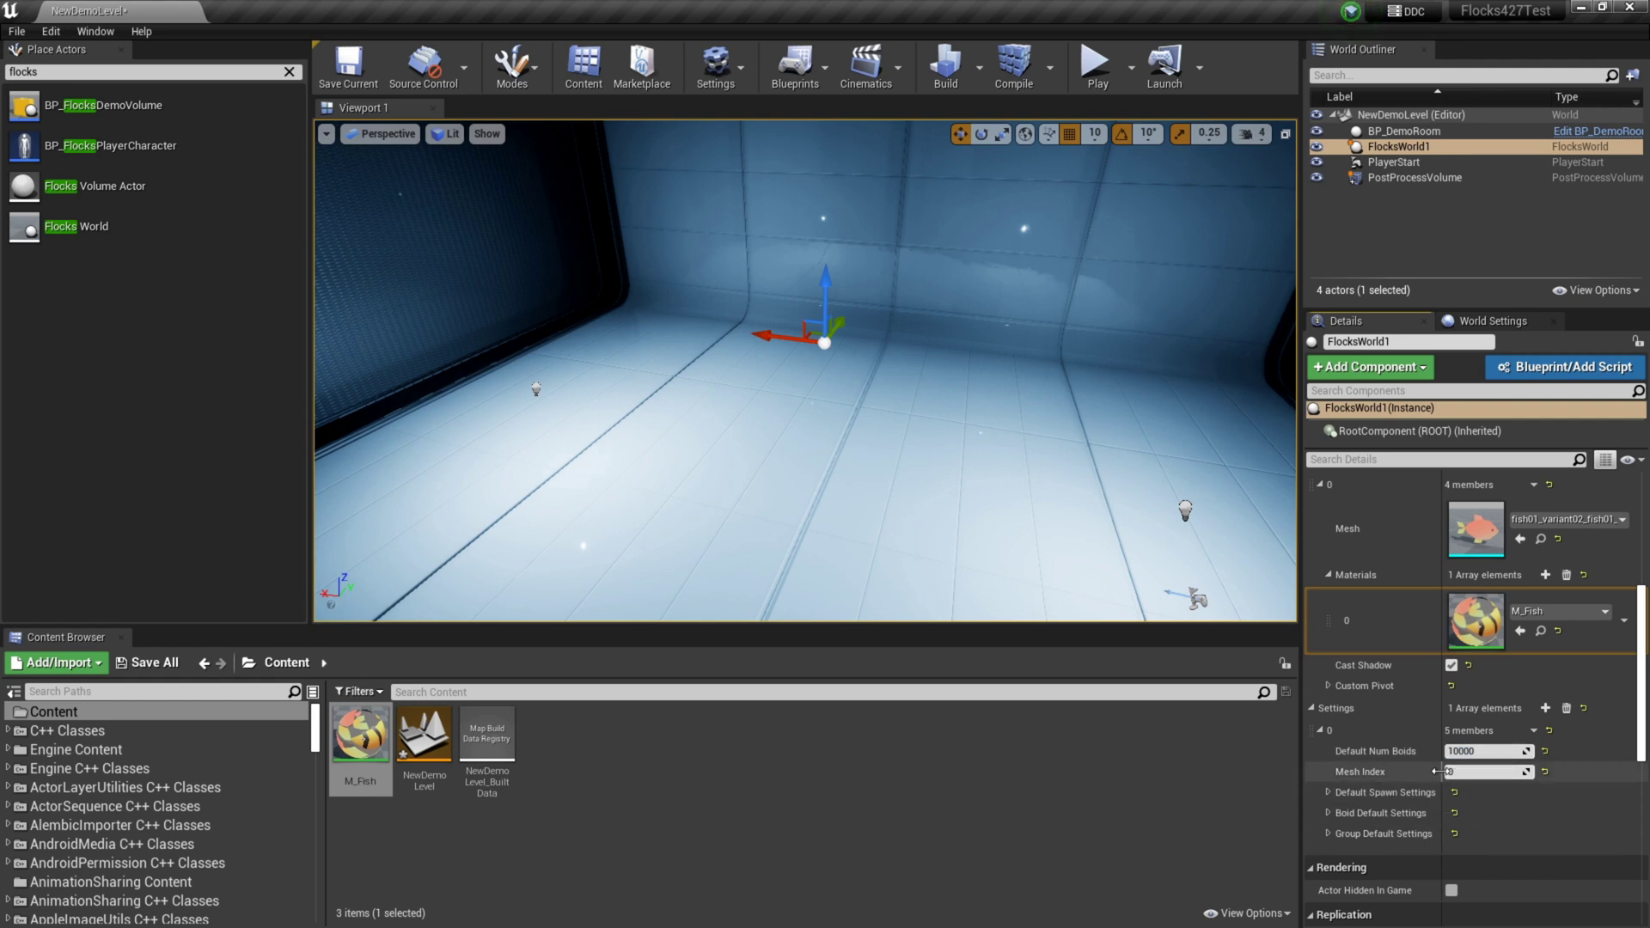
{"action": "scroll", "coordinate": [1358, 538], "scroll_direction": "up", "scroll_amount": 1}
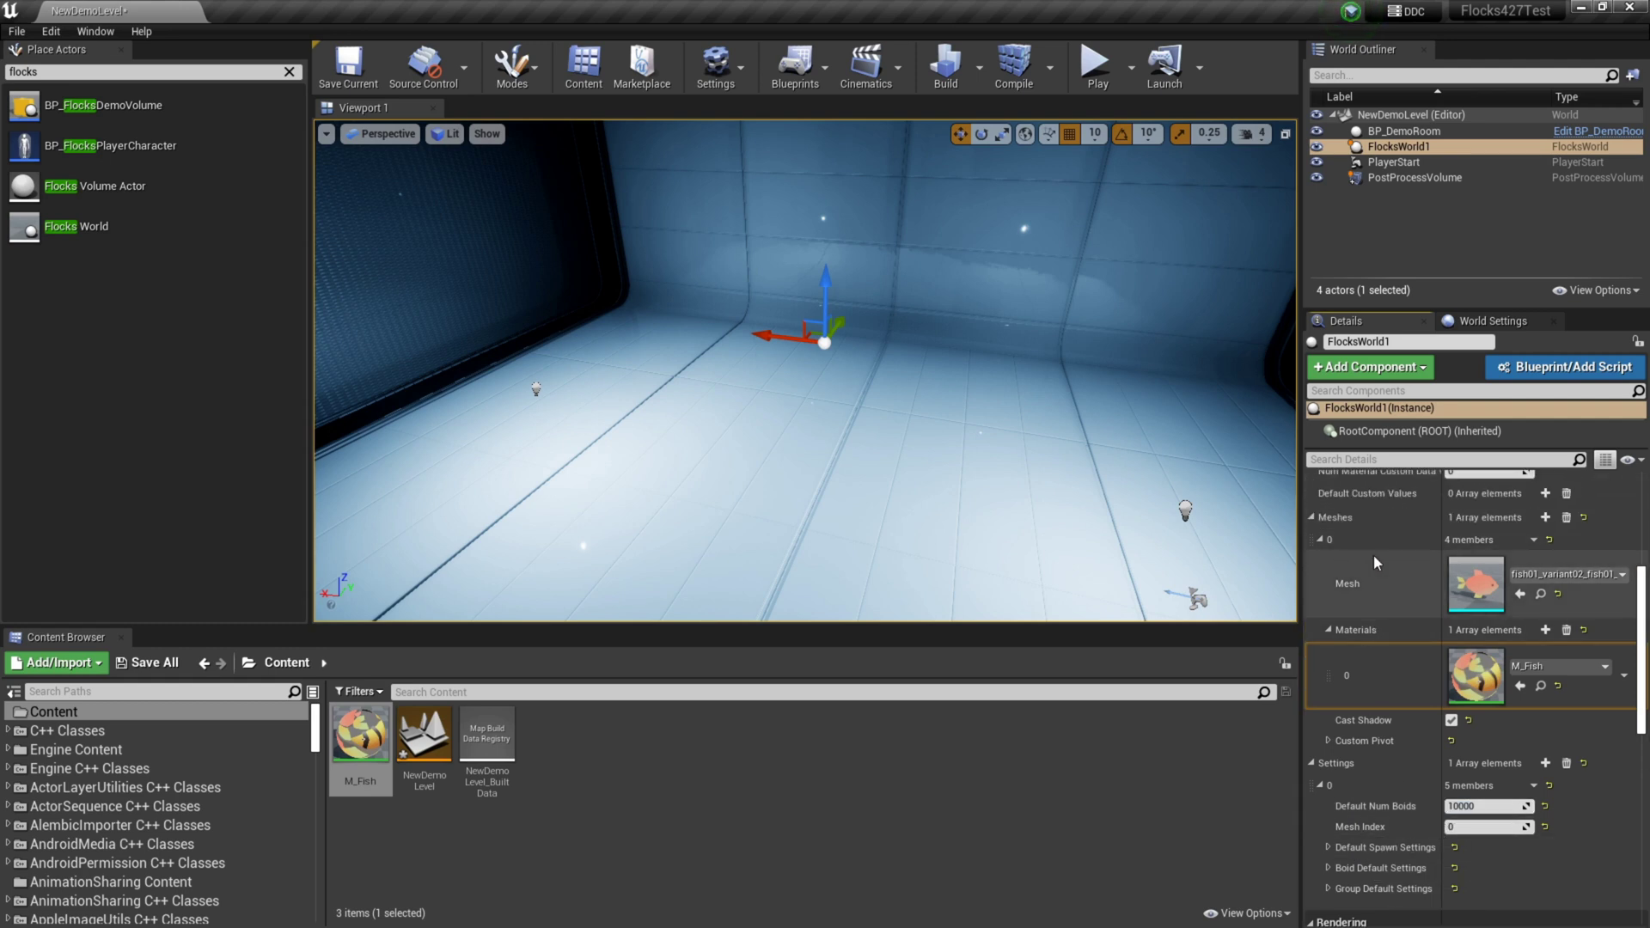
{"action": "scroll", "coordinate": [1401, 670], "scroll_direction": "down", "scroll_amount": 4}
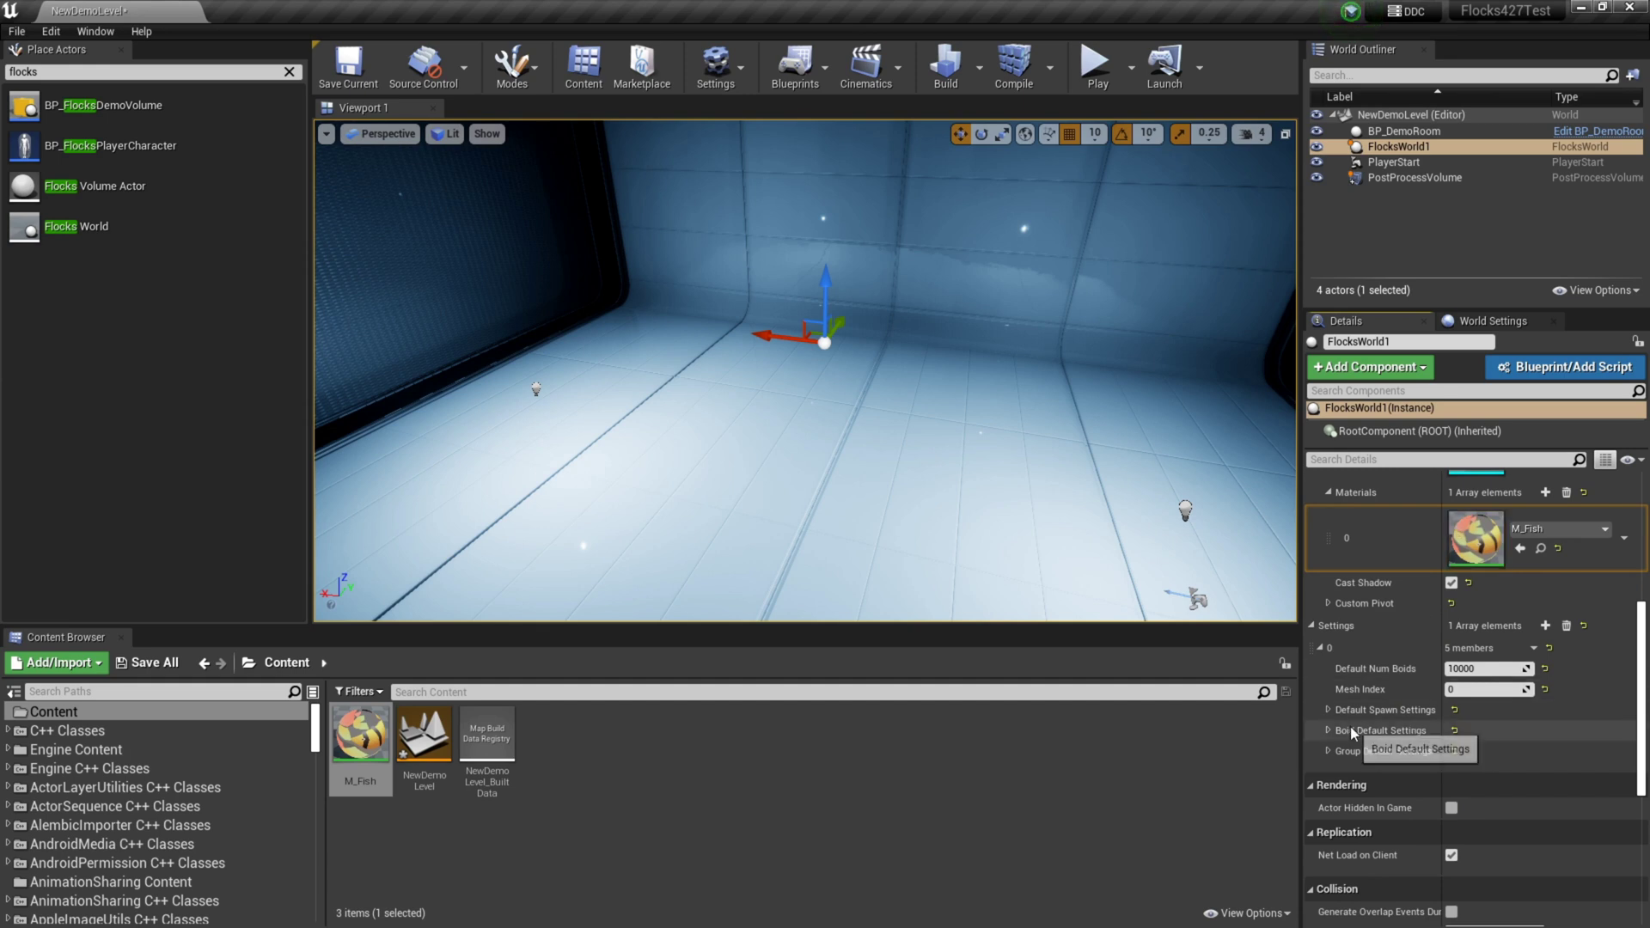
- Leave Spawn Type at At World and set the default Spawn Radius to 500
{"action": "left_click", "coordinate": [1328, 710]}
{"action": "scroll", "coordinate": [1409, 675], "scroll_direction": "down", "scroll_amount": 2}
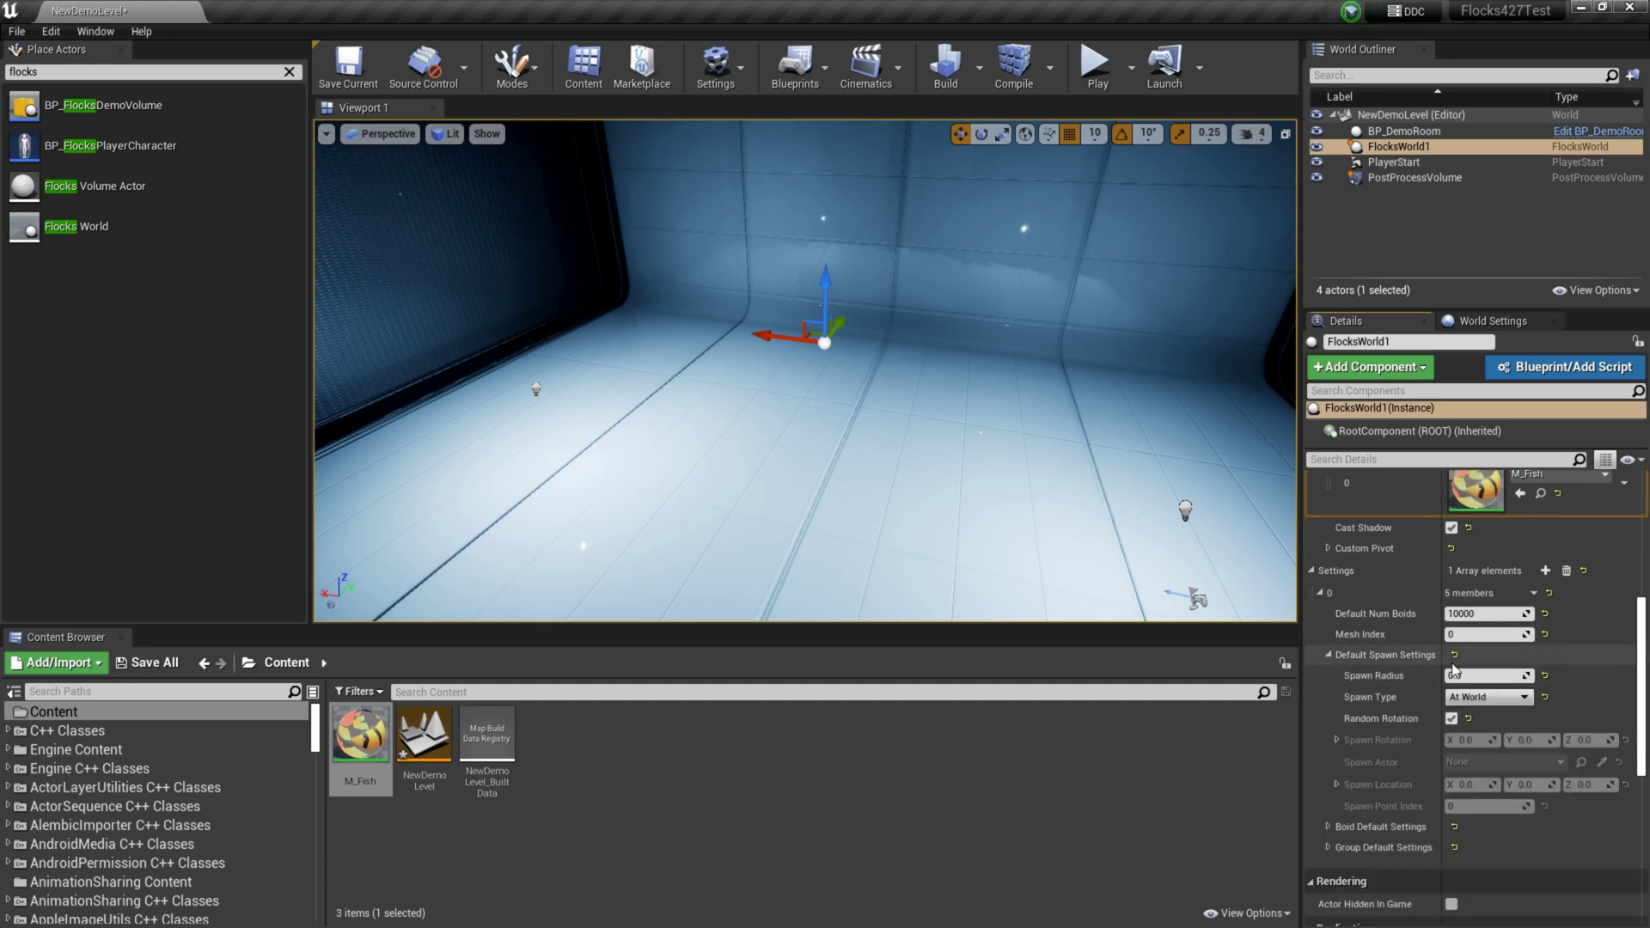
{"action": "left_click", "coordinate": [1472, 698]}
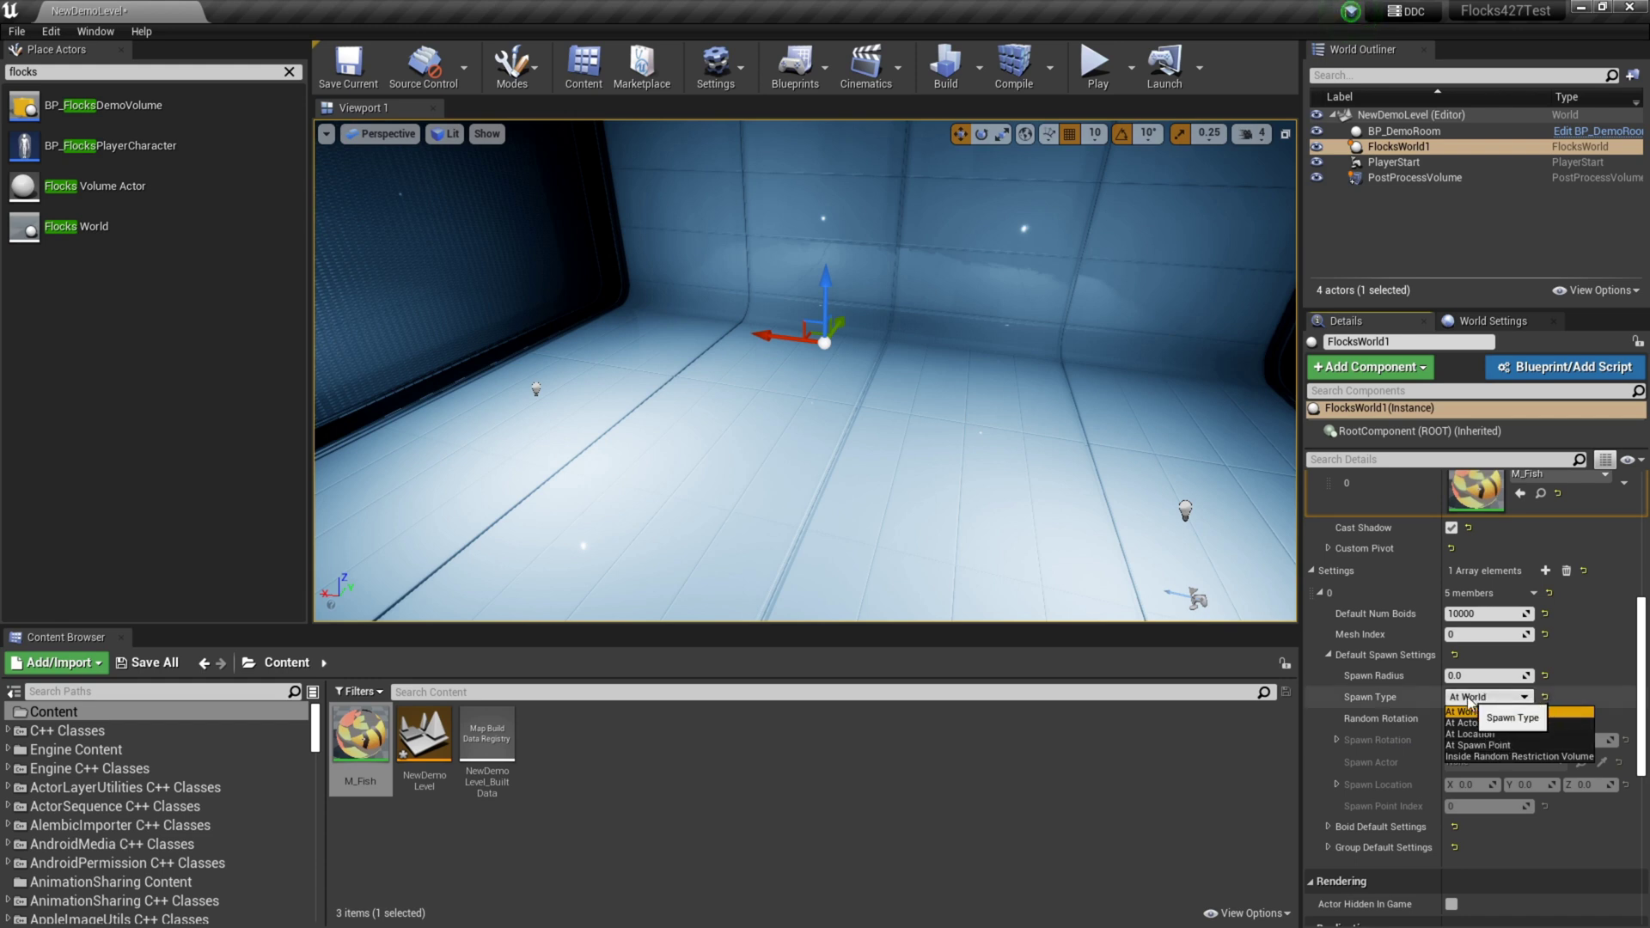
{"action": "left_click", "coordinate": [1522, 699]}
{"action": "left_click", "coordinate": [1476, 676]}
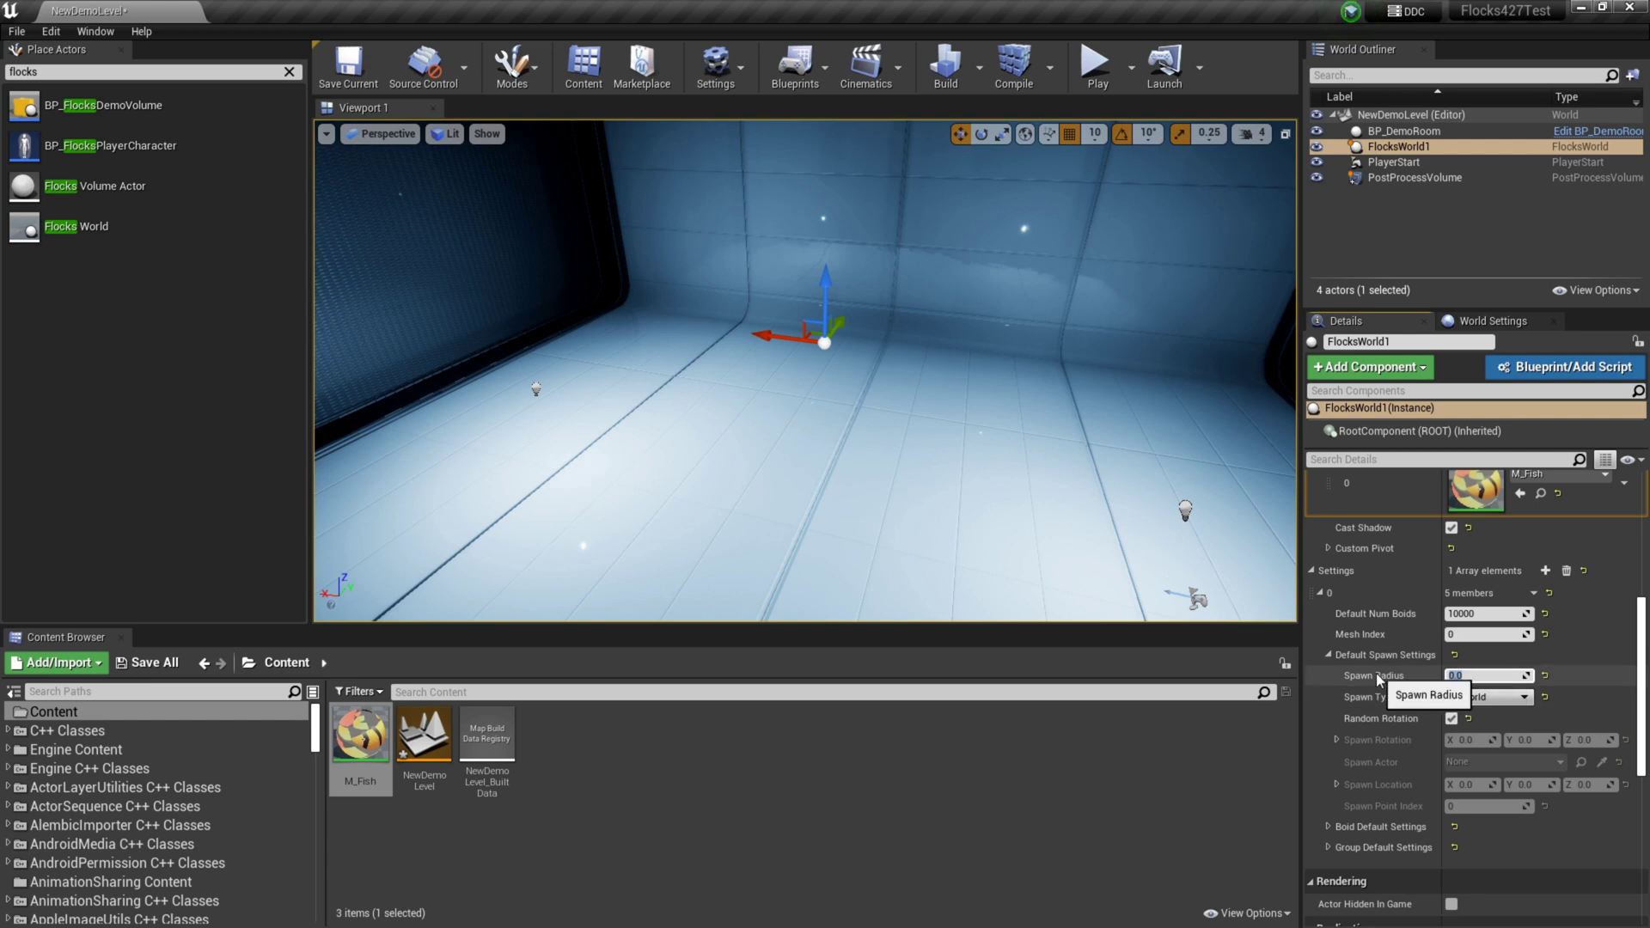
{"action": "type", "text": "500"}
{"action": "key", "text": "Return"}
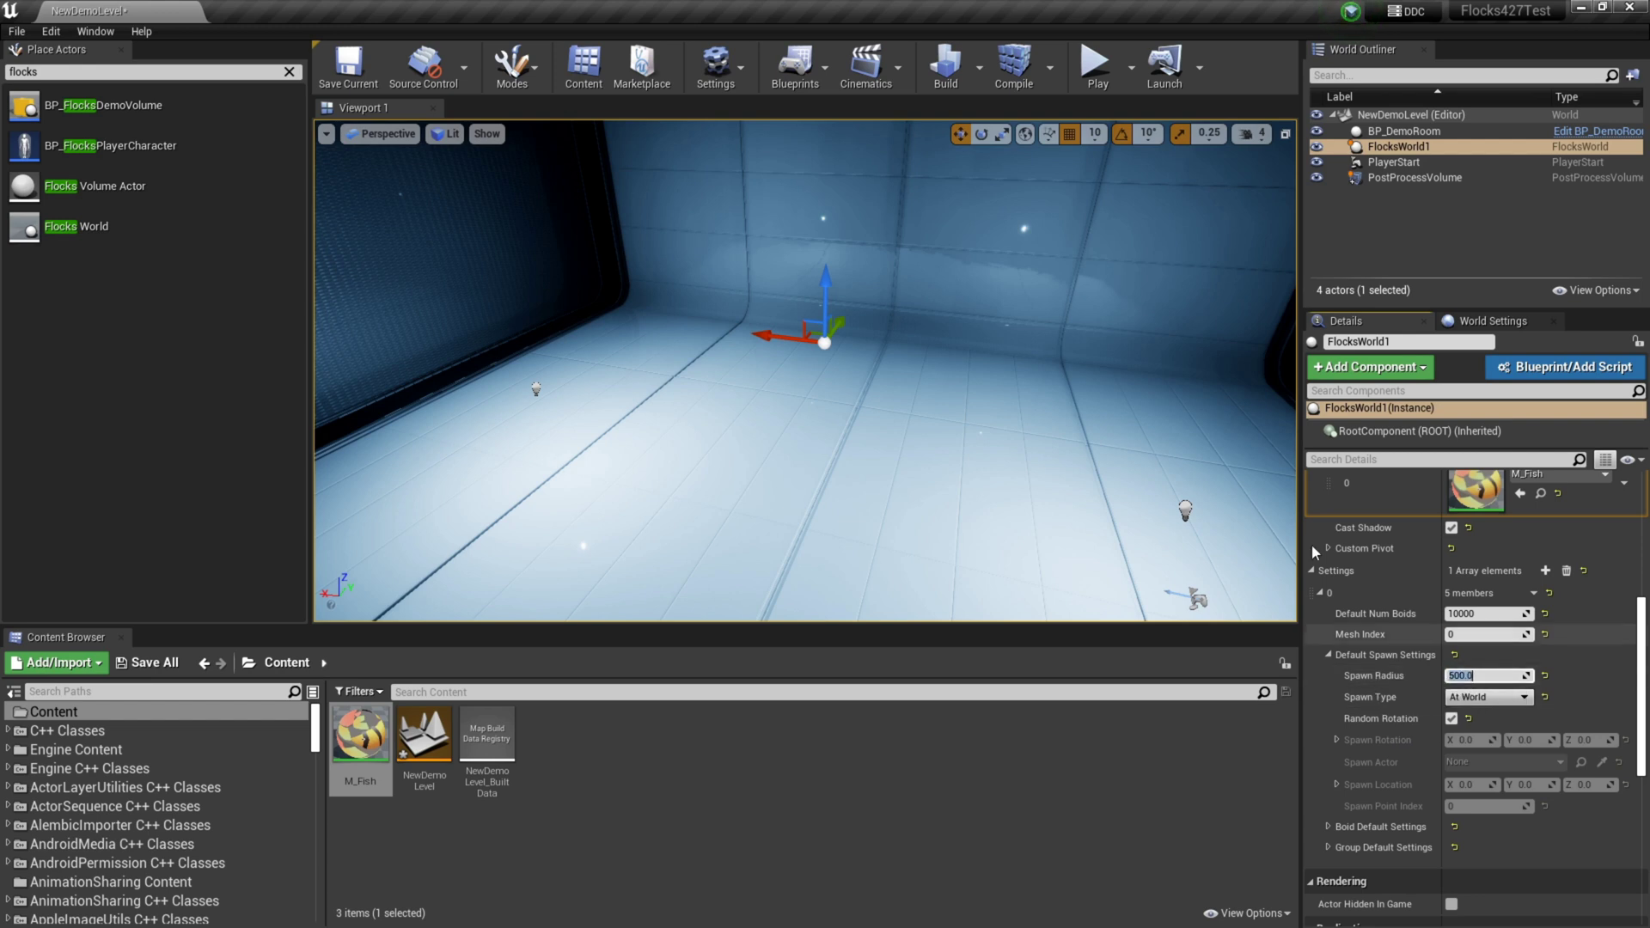
{"action": "right_click_drag", "start_coordinate": [1003, 395], "coordinate": [989, 404]}
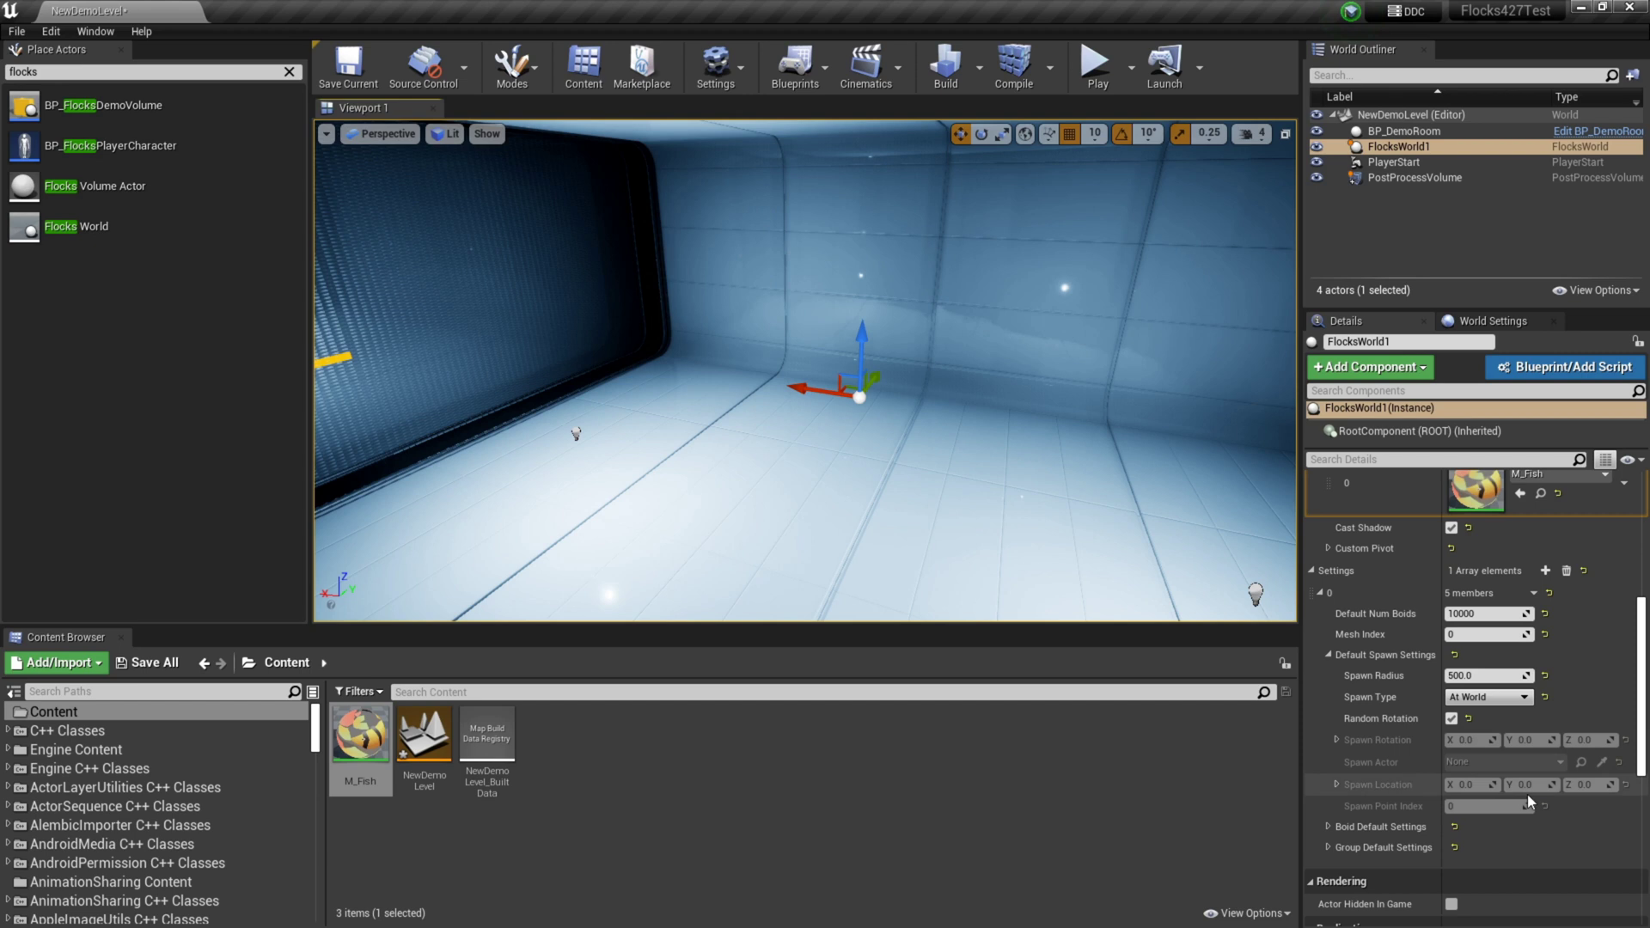
{"action": "left_click", "coordinate": [1330, 655]}
- Set the boids' Min Velocity to 200 and Max Velocity to 400
{"action": "left_click", "coordinate": [1329, 674]}
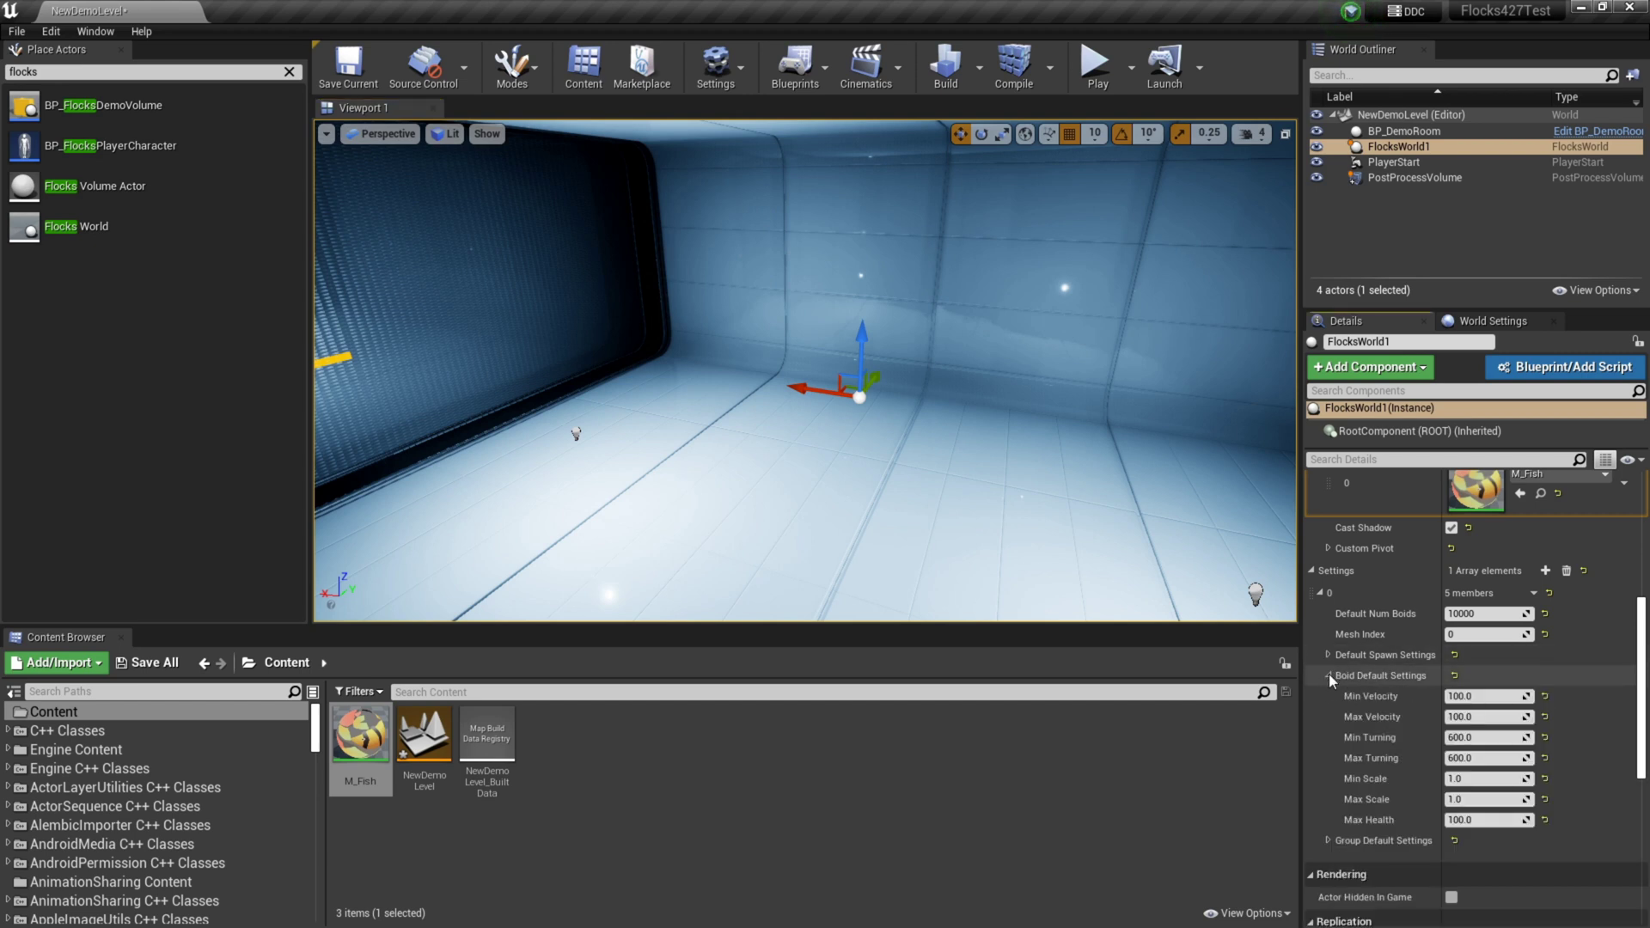
{"action": "scroll", "coordinate": [1334, 687], "scroll_direction": "down", "scroll_amount": 2}
{"action": "left_click", "coordinate": [1328, 757]}
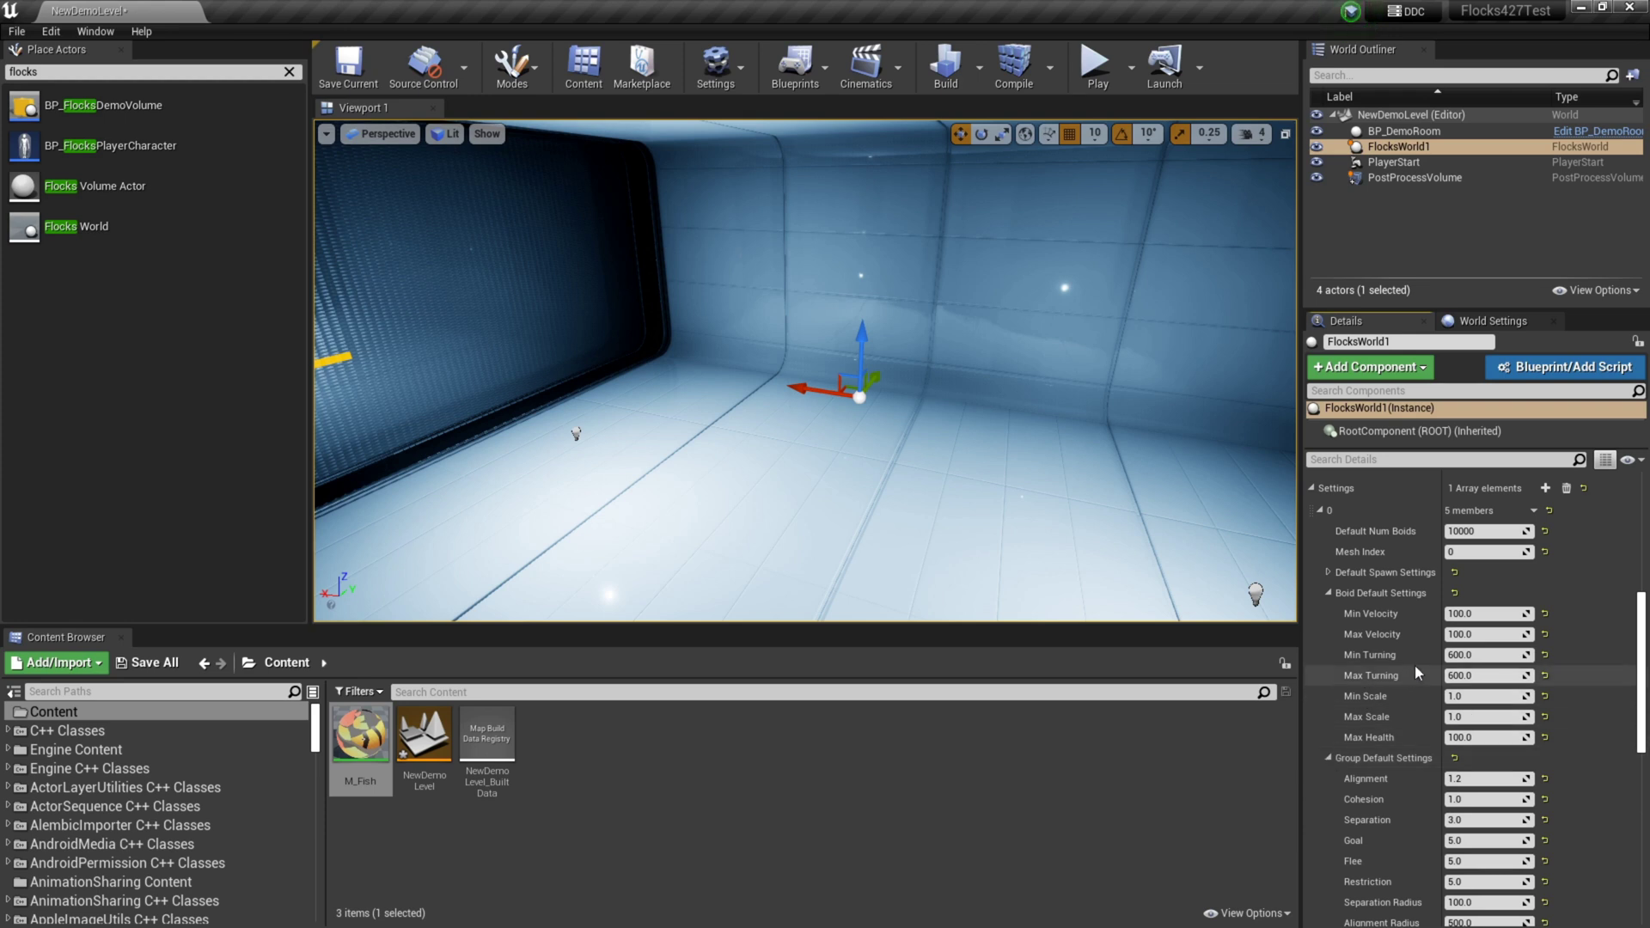
{"action": "left_click", "coordinate": [1446, 616]}
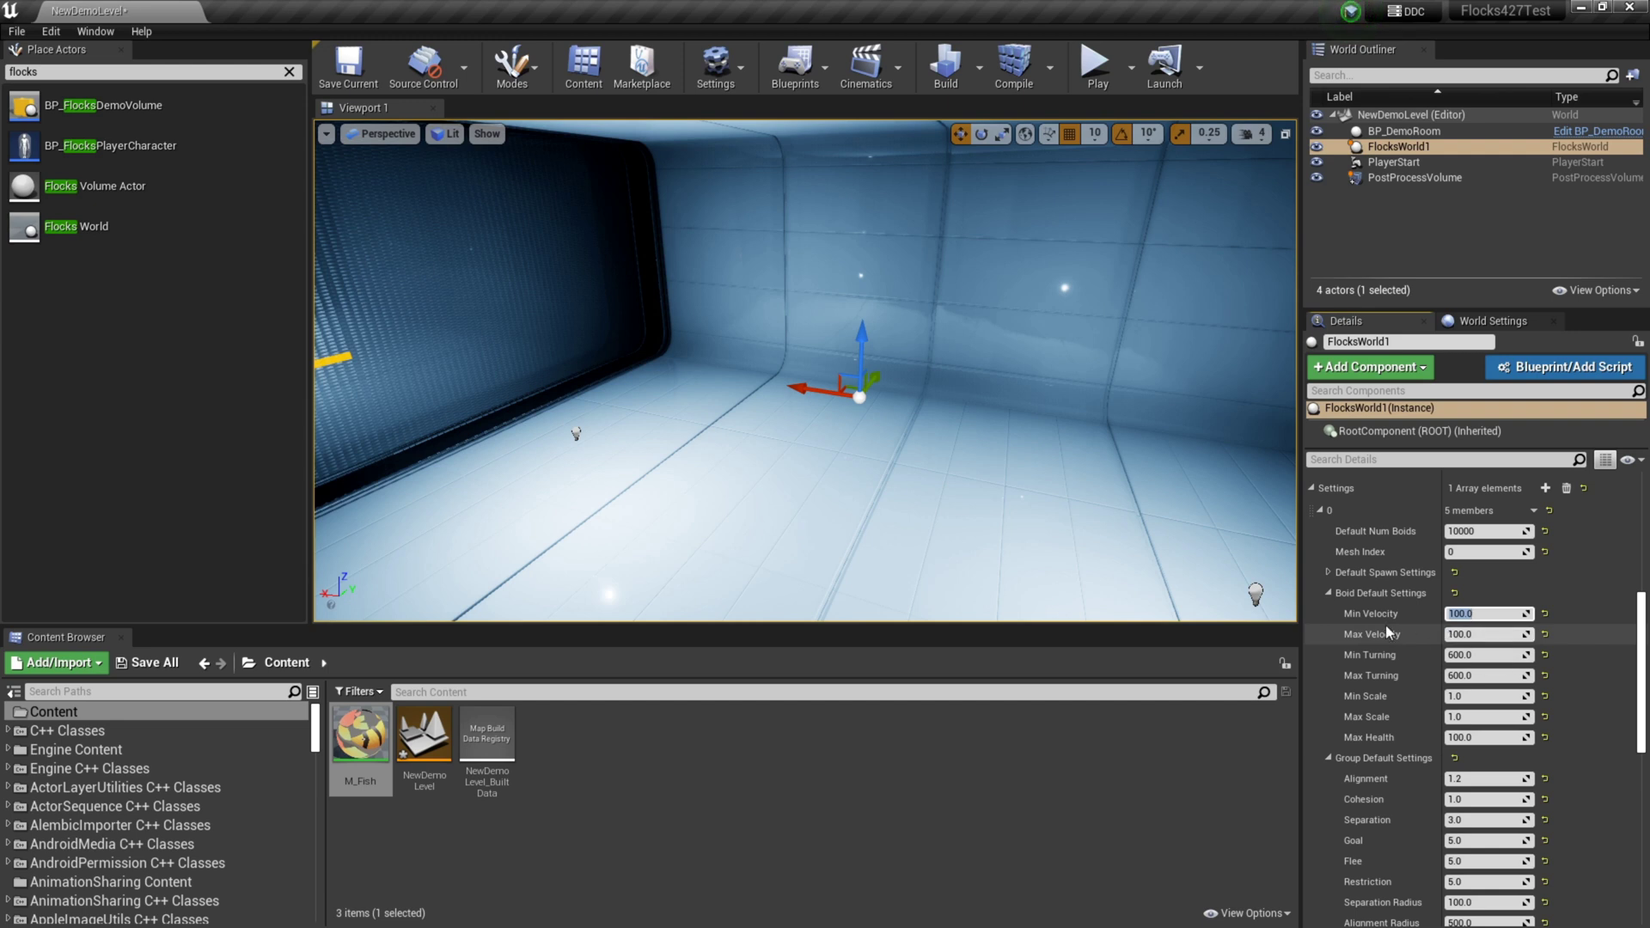
{"action": "type", "text": "200"}
{"action": "key", "text": "Tab"}
{"action": "type", "text": "400"}
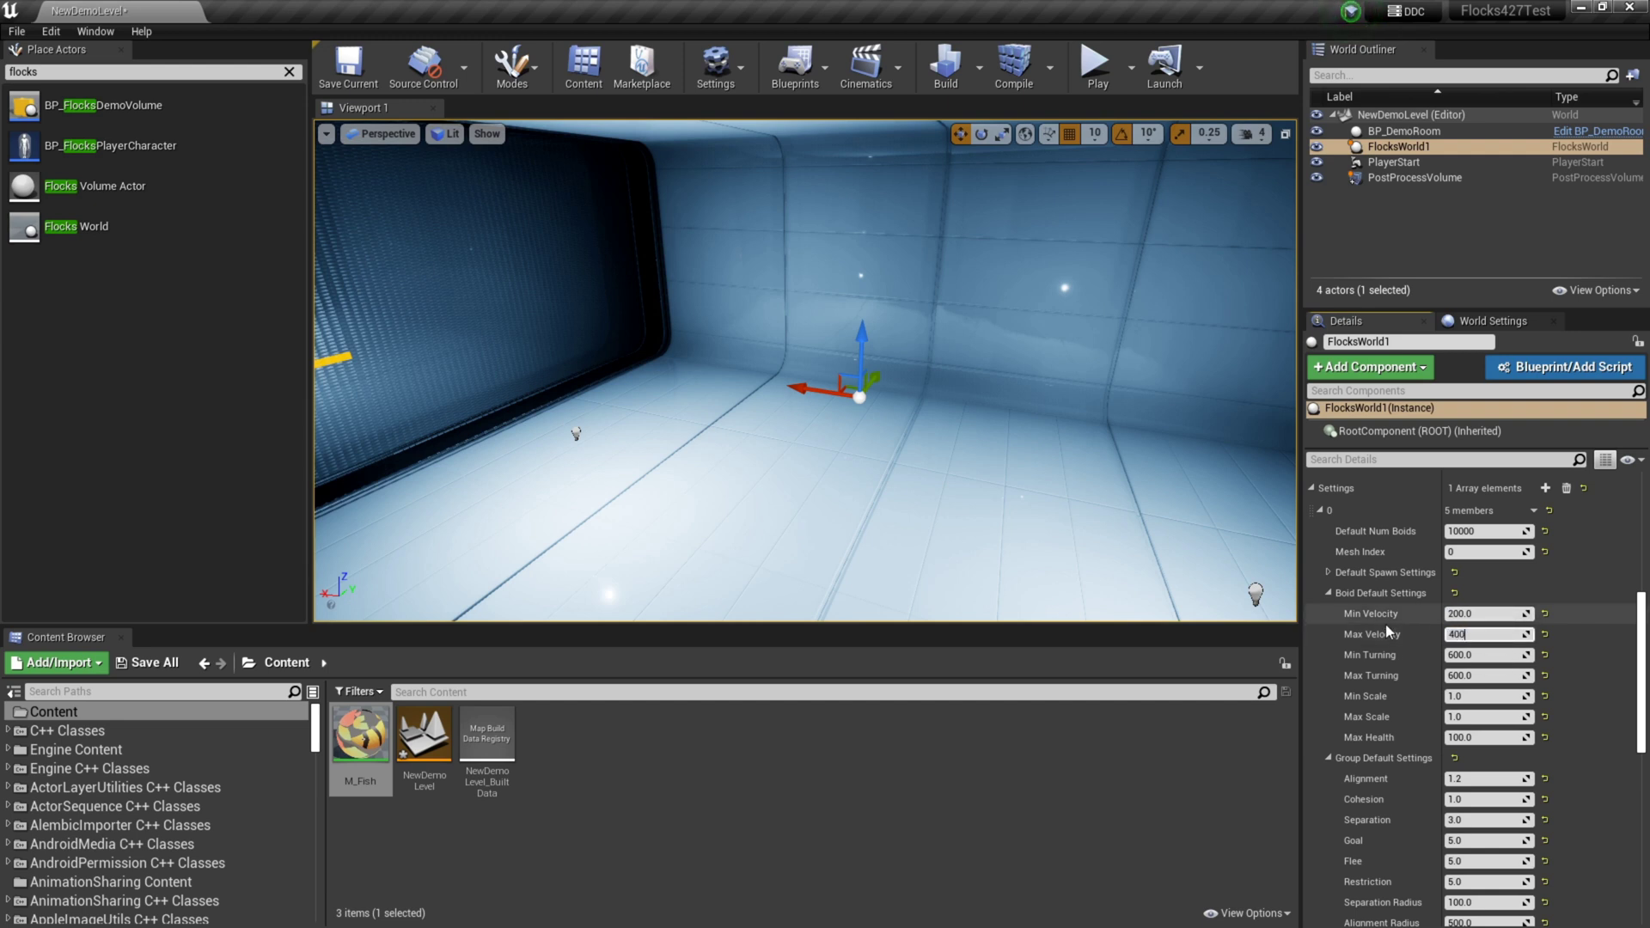
{"action": "key", "text": "Return"}
{"action": "left_click", "coordinate": [1386, 626]}
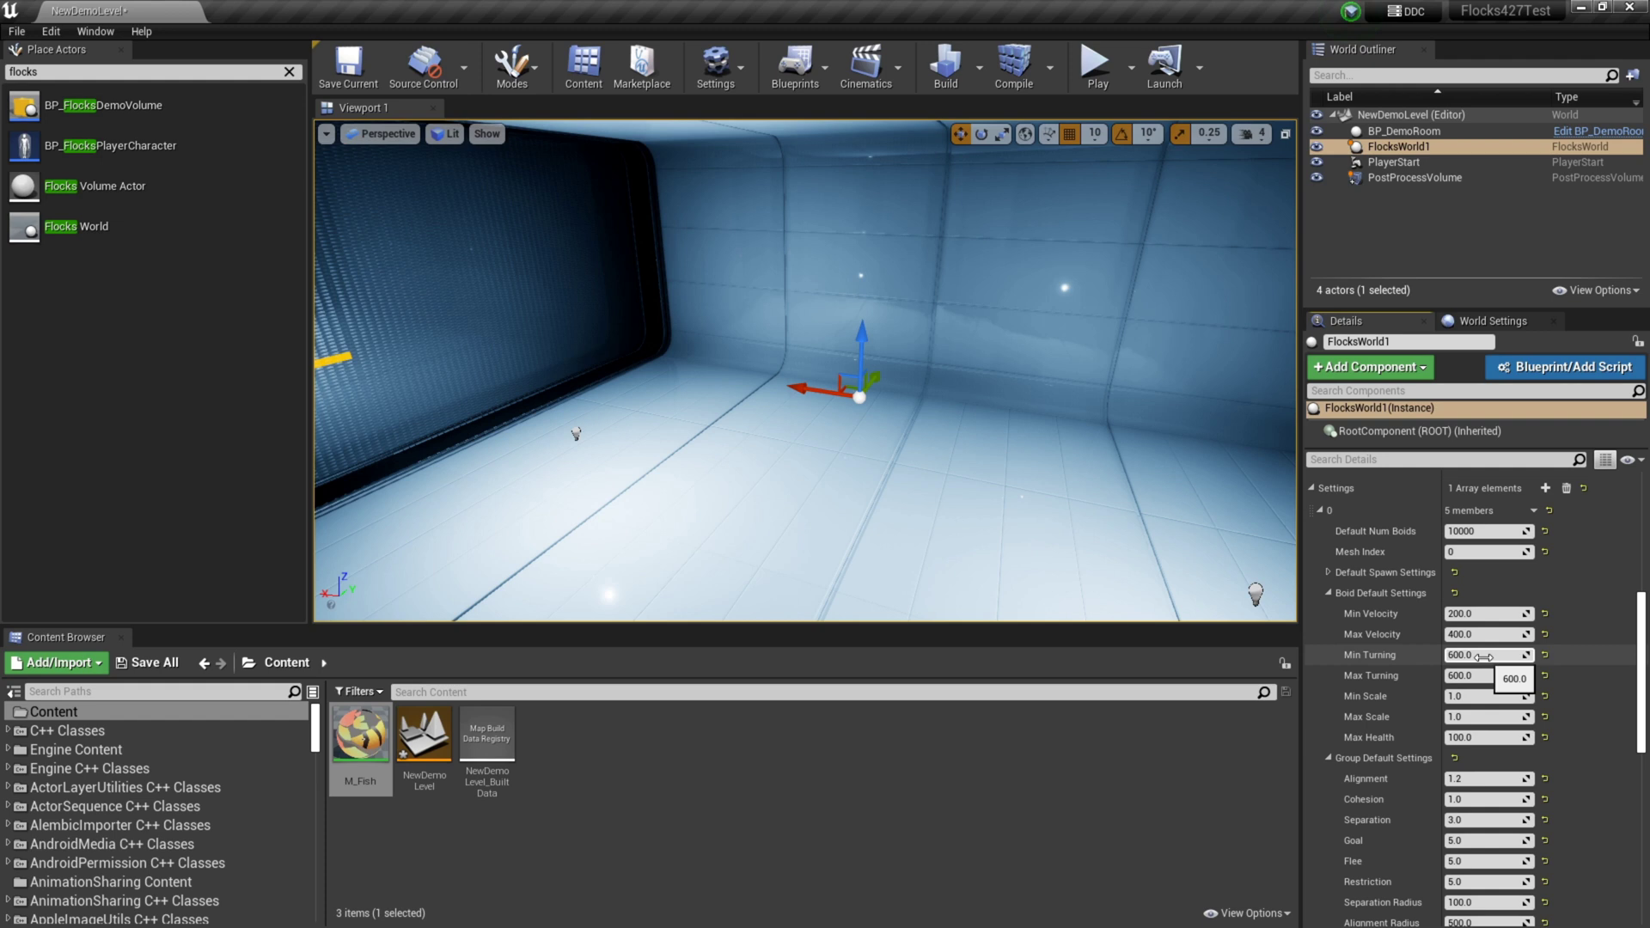
- Set the boids' Min Scale to 0.2 and Max Scale to 0.3
{"action": "left_click", "coordinate": [1483, 656]}
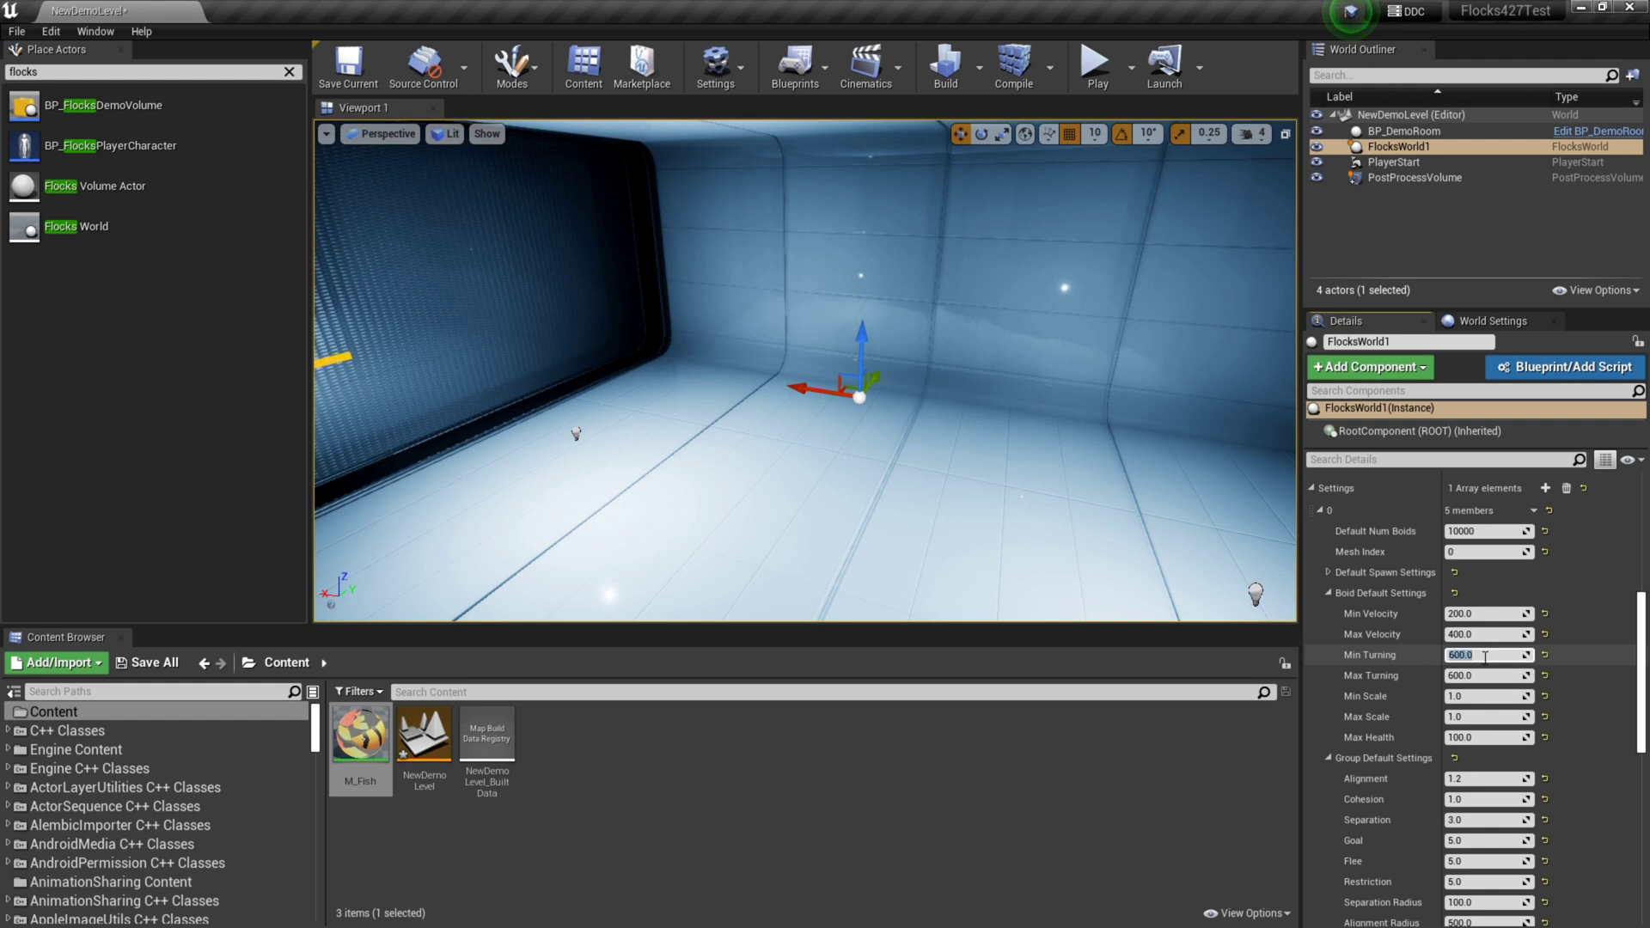
{"action": "left_click", "coordinate": [1484, 698]}
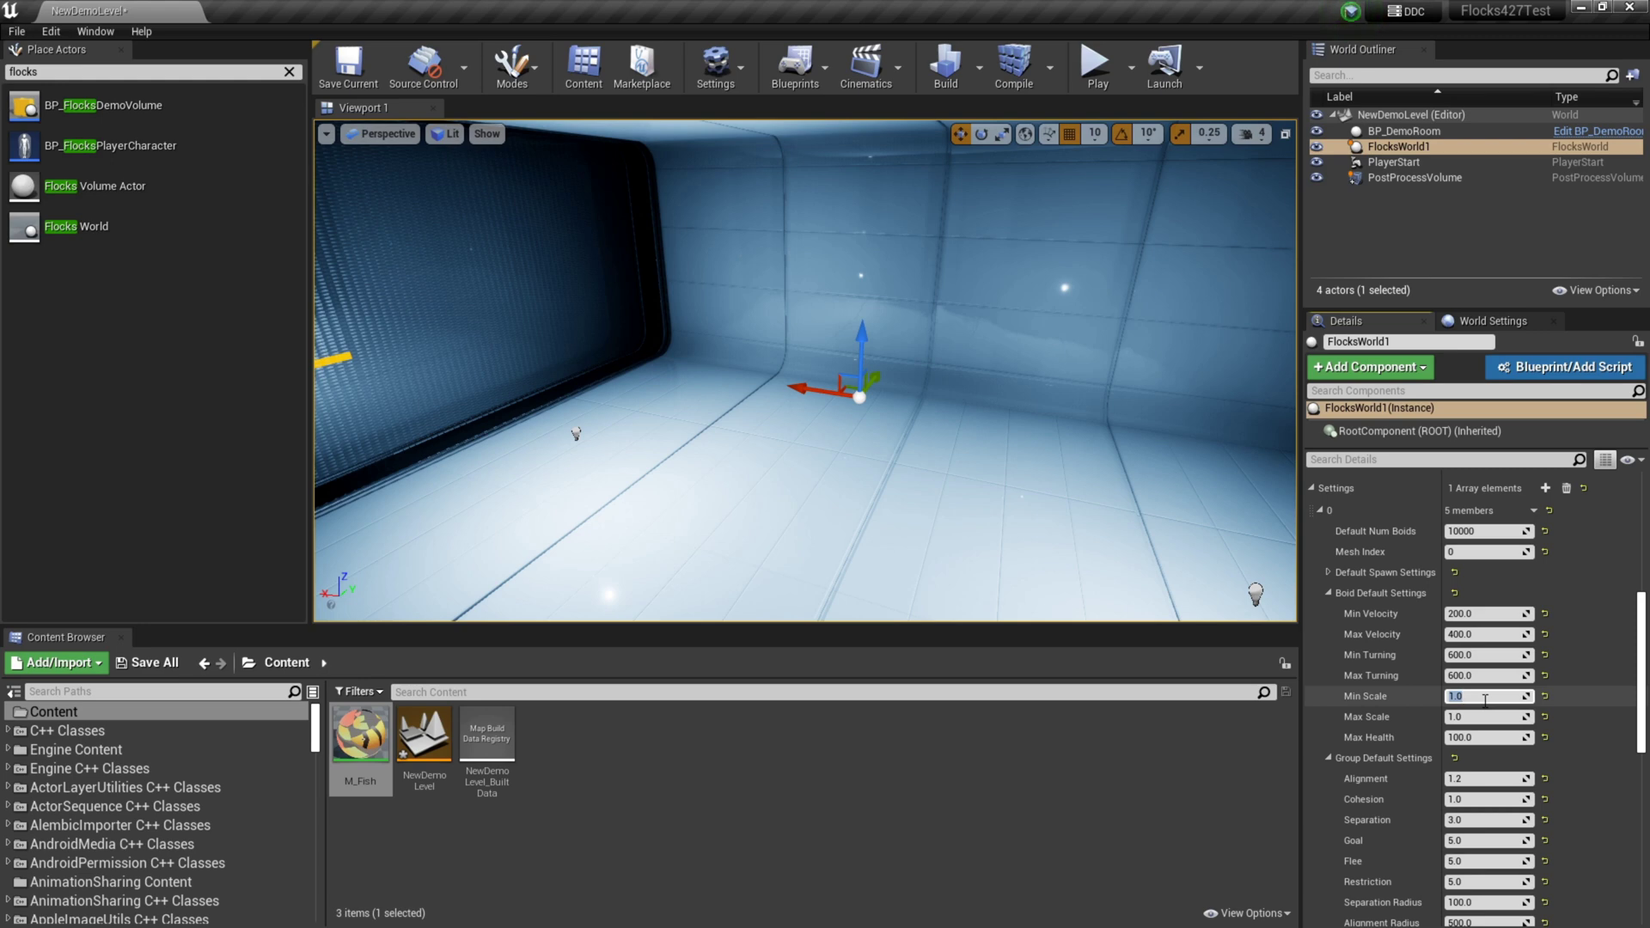
{"action": "type", "text": "0.2"}
{"action": "key", "text": "Tab"}
{"action": "type", "text": "0.3"}
{"action": "right_click_drag", "start_coordinate": [1168, 516], "coordinate": [756, 504]}
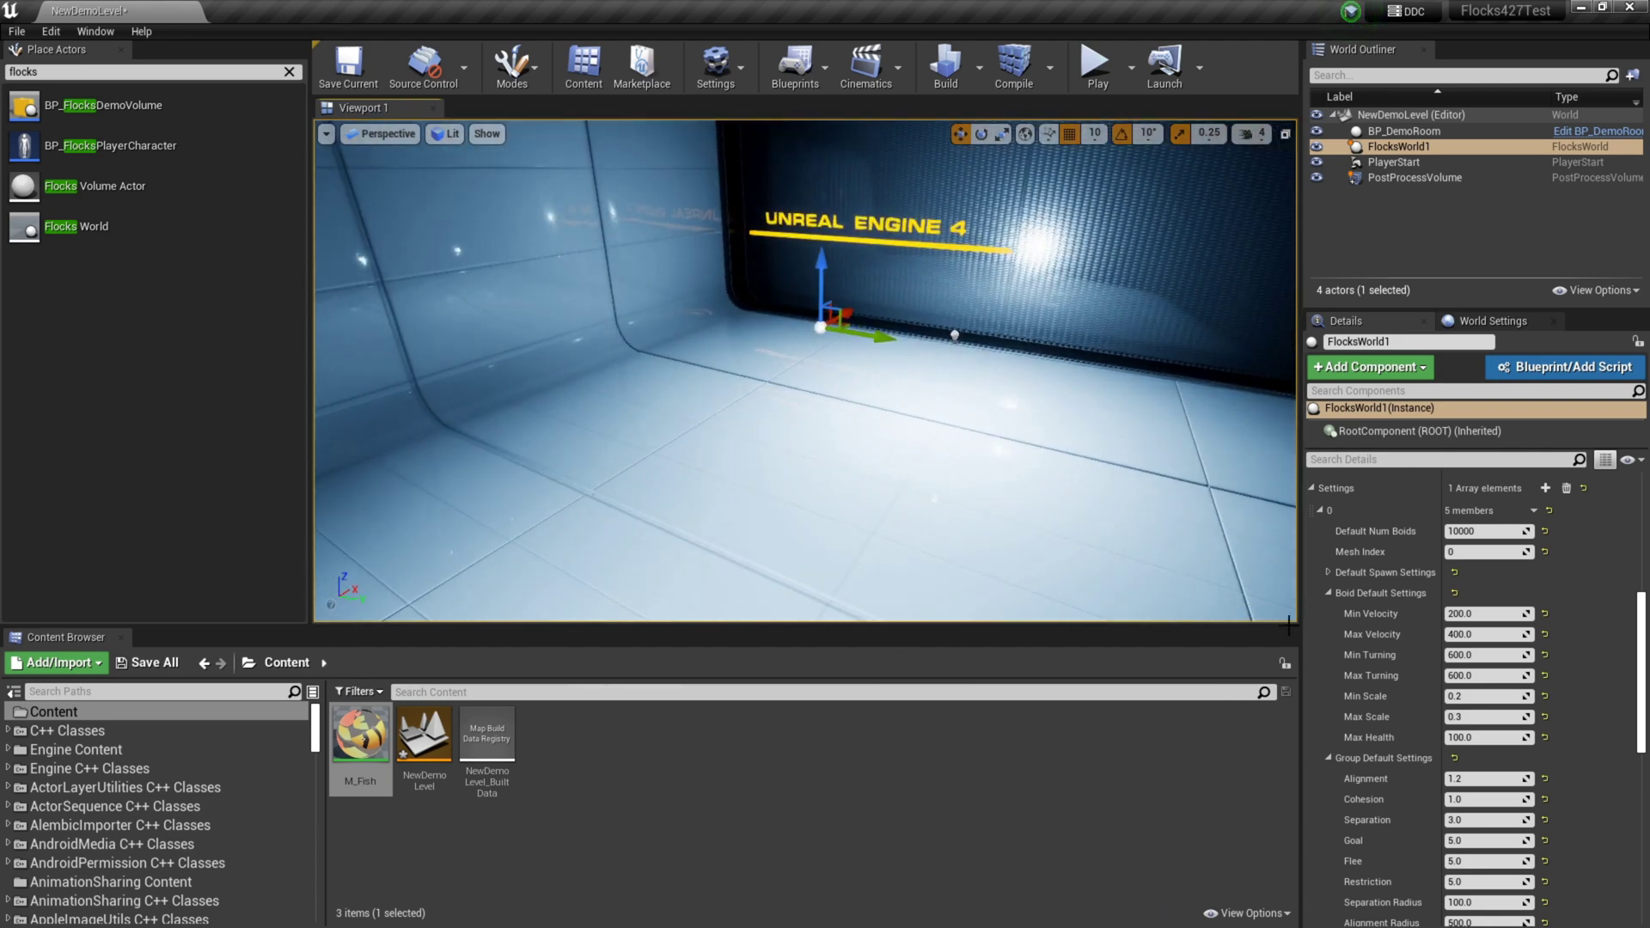
{"action": "scroll", "coordinate": [1416, 689], "scroll_direction": "down", "scroll_amount": 1}
{"action": "scroll", "coordinate": [1416, 689], "scroll_direction": "down", "scroll_amount": 1}
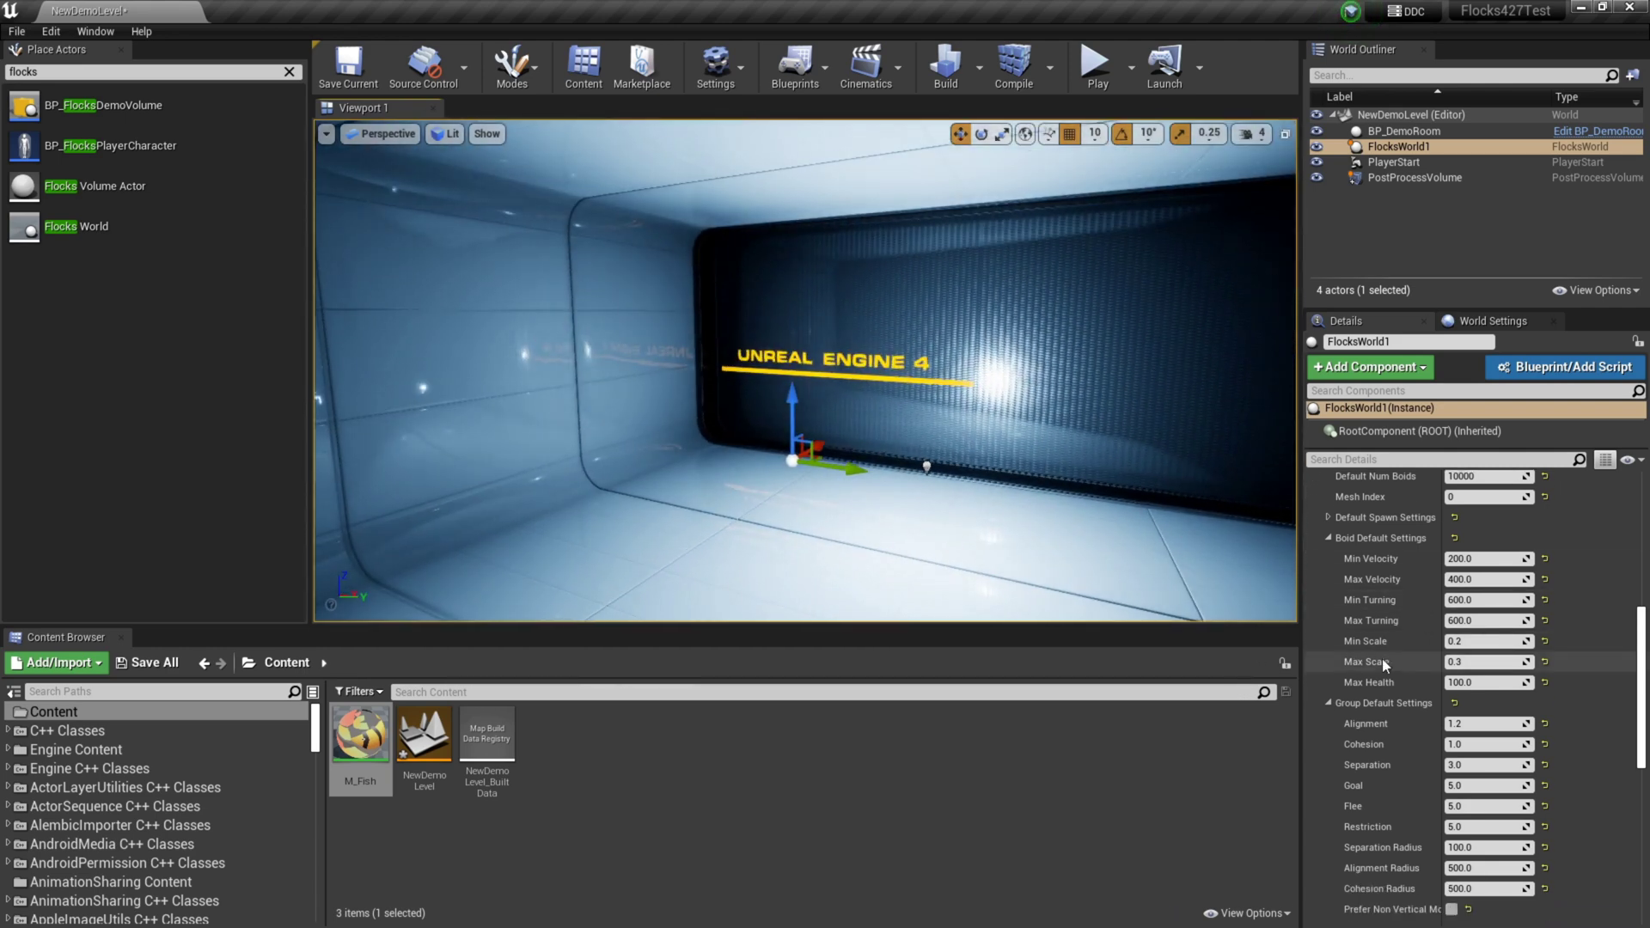
{"action": "scroll", "coordinate": [1418, 718], "scroll_direction": "down", "scroll_amount": 1}
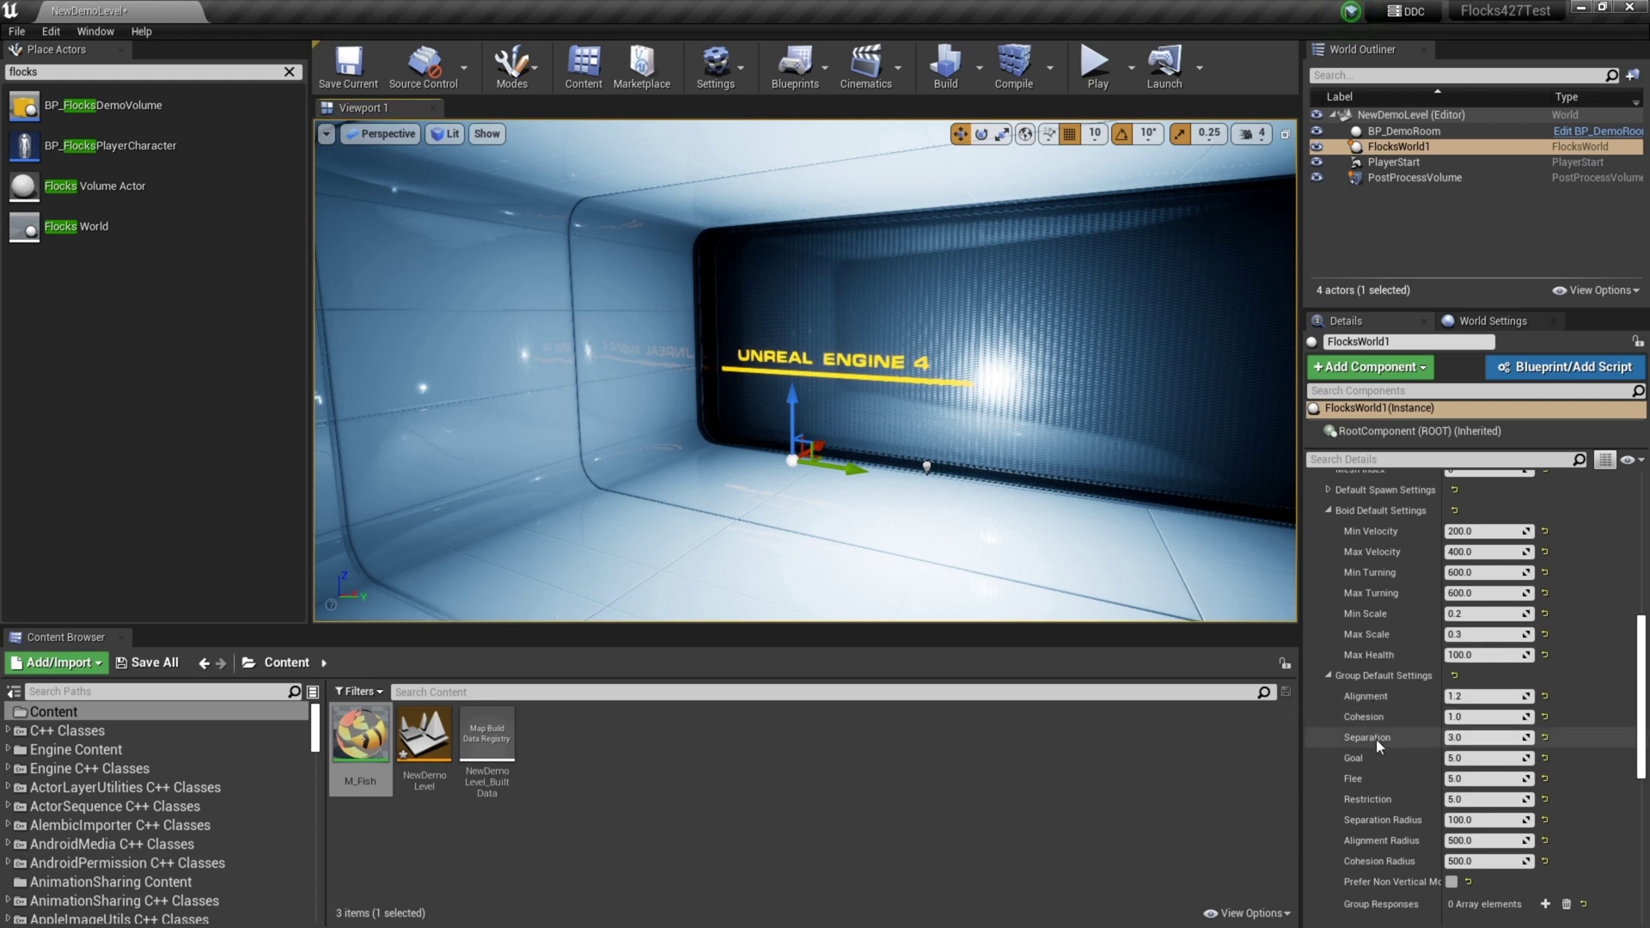
{"action": "left_click", "coordinate": [1511, 698]}
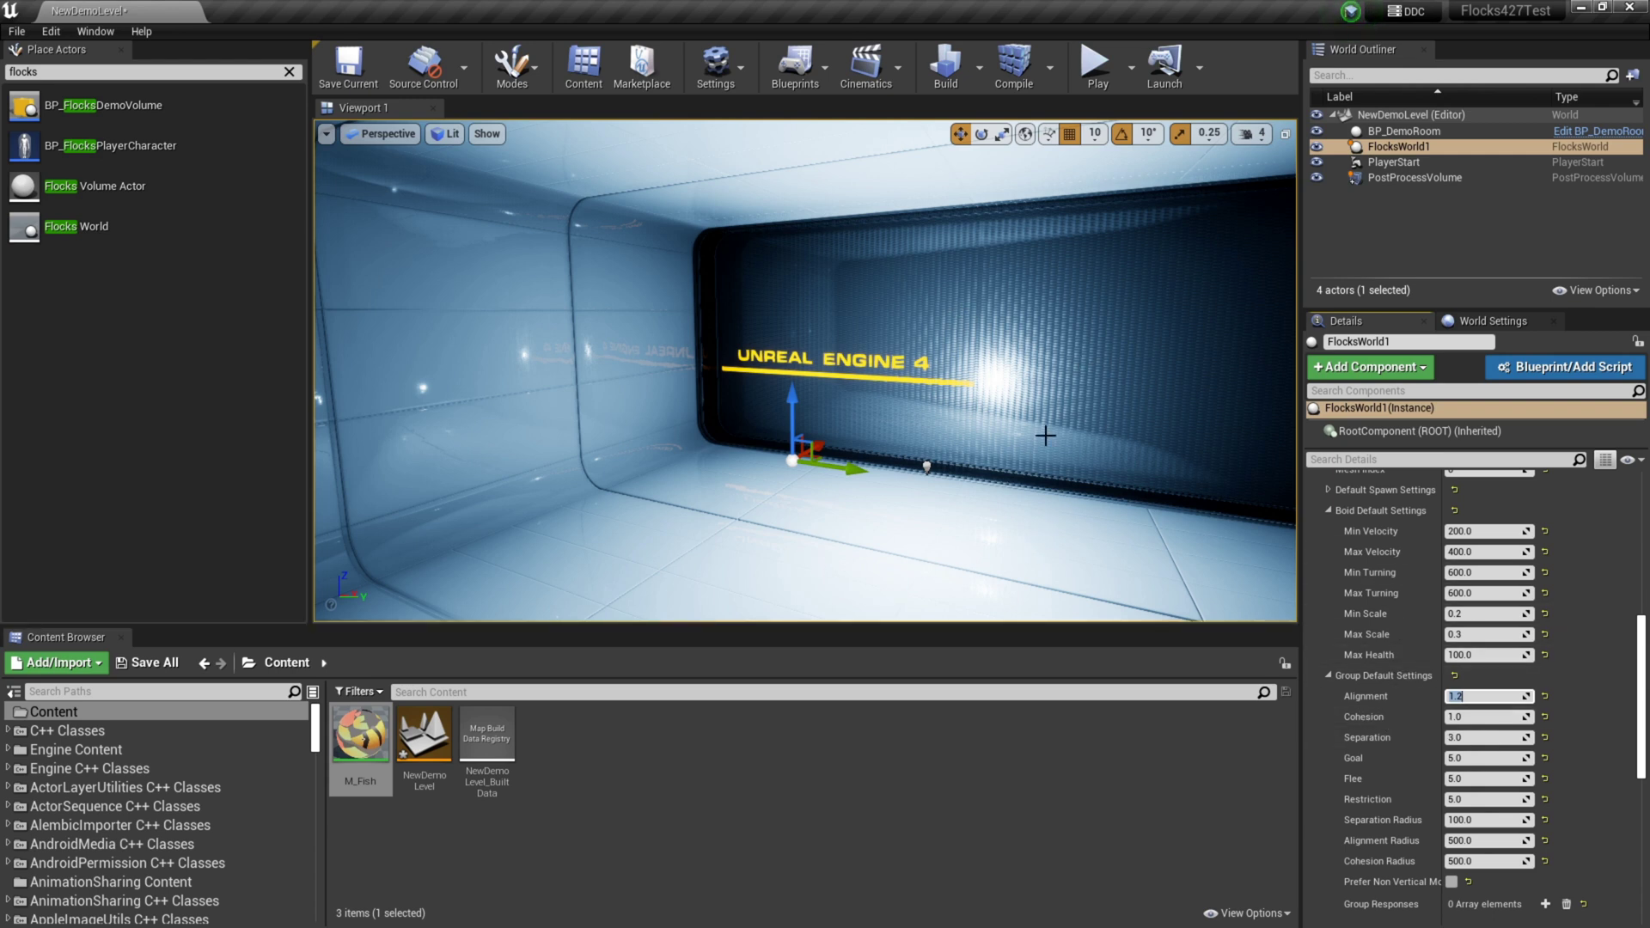
{"action": "mouse_move", "coordinate": [1067, 389]}
{"action": "right_mouse_down"}
{"action": "mouse_move", "coordinate": [954, 430]}
{"action": "mouse_move", "coordinate": [1069, 387]}
{"action": "right_mouse_up"}
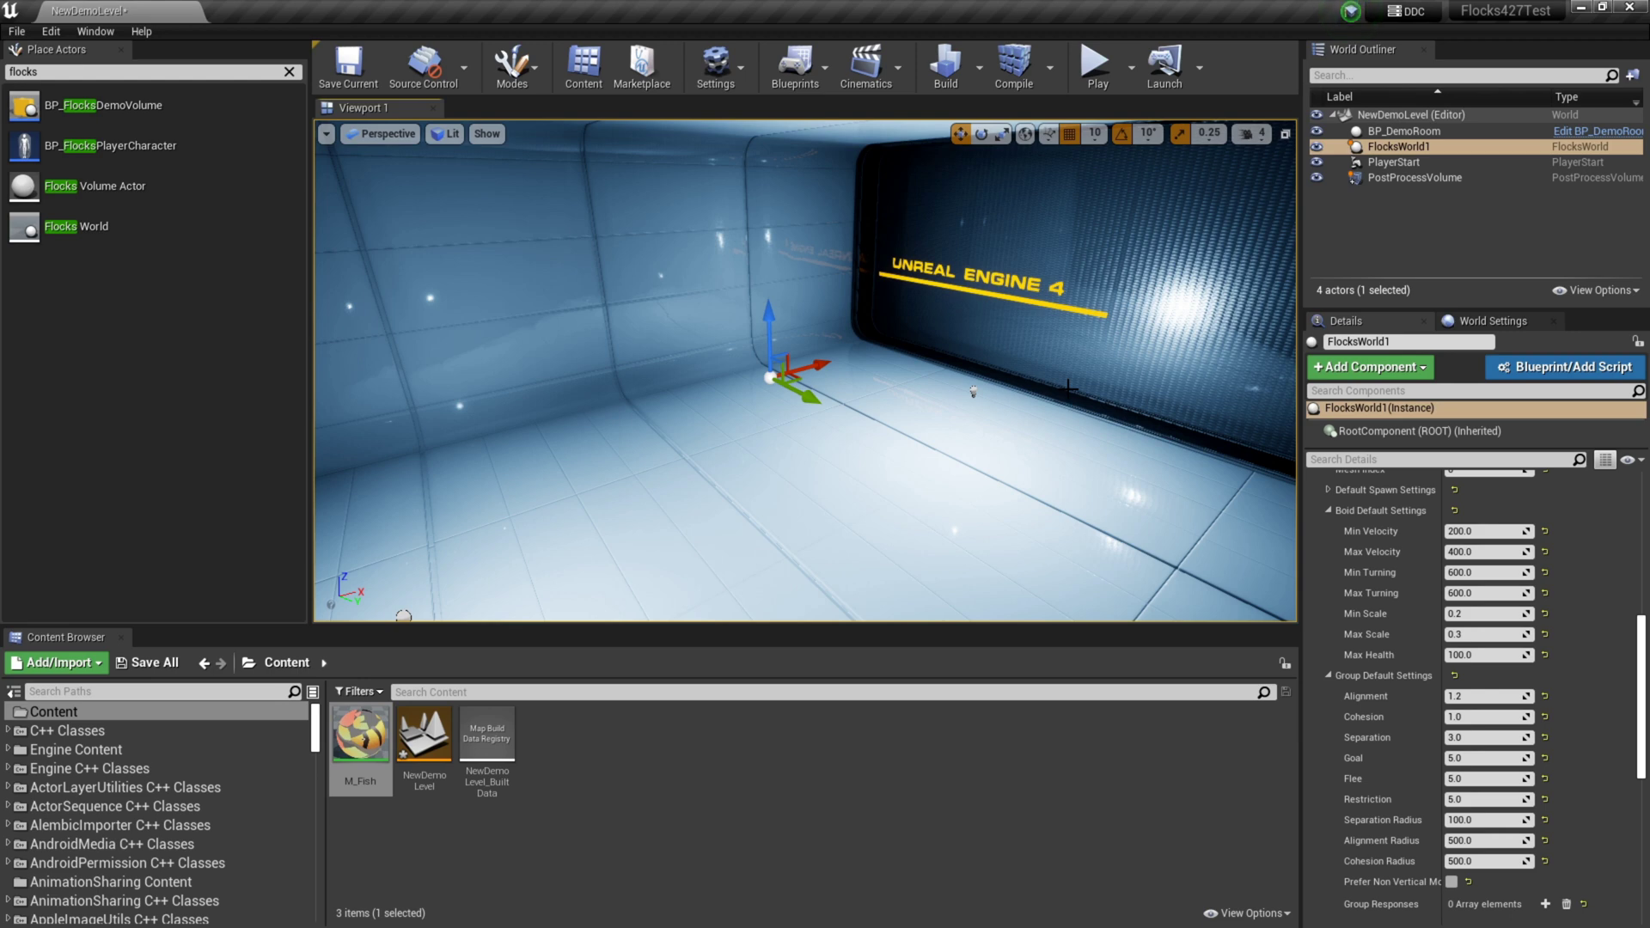
{"action": "right_click_drag", "start_coordinate": [947, 472], "coordinate": [783, 439]}
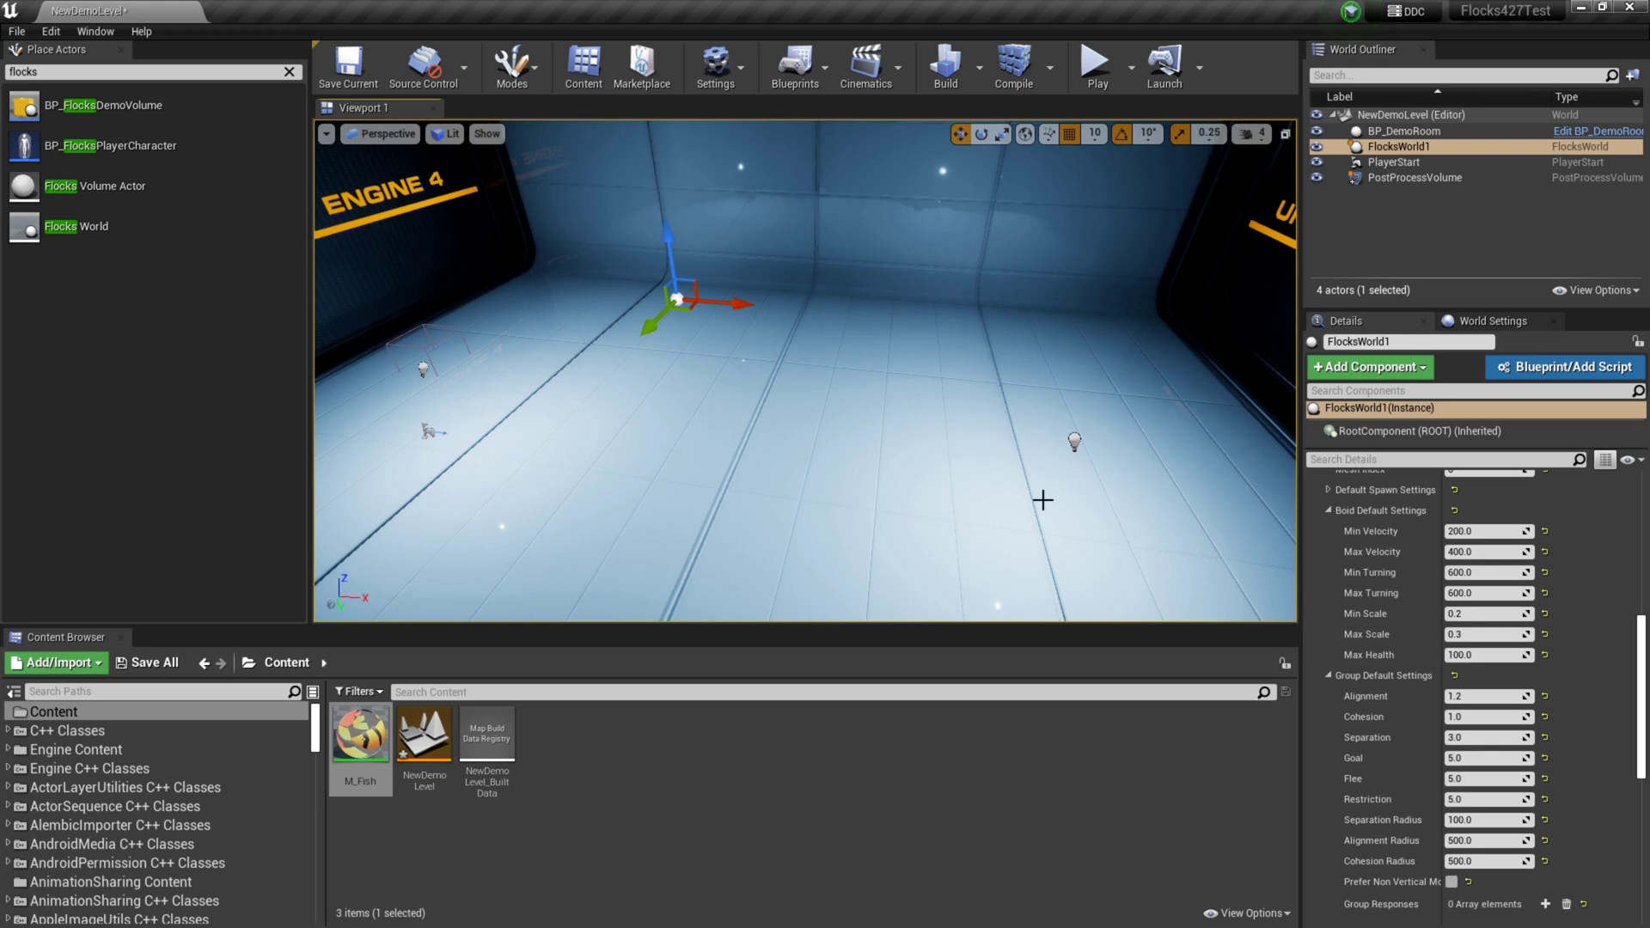
{"action": "key", "text": "f"}
{"action": "scroll", "coordinate": [1342, 584], "scroll_direction": "down", "scroll_amount": 2}
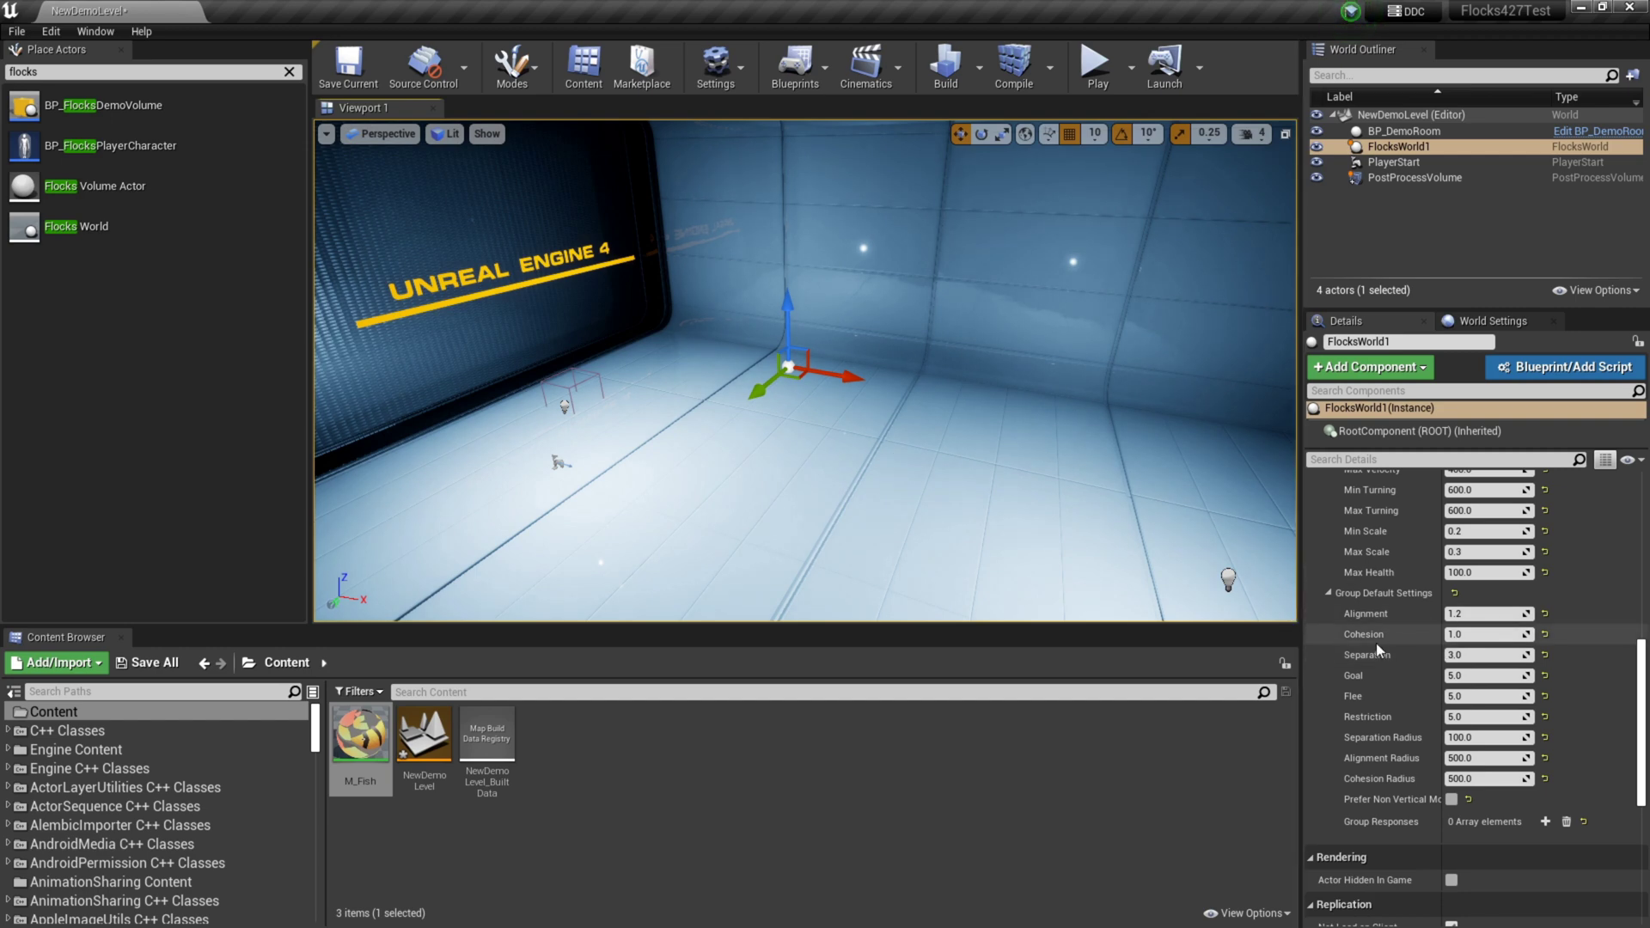
{"action": "right_click_drag", "start_coordinate": [1264, 593], "coordinate": [1237, 593]}
{"action": "mouse_move", "coordinate": [906, 460]}
{"action": "right_mouse_down"}
{"action": "mouse_move", "coordinate": [877, 464]}
{"action": "mouse_move", "coordinate": [907, 460]}
{"action": "right_mouse_up"}
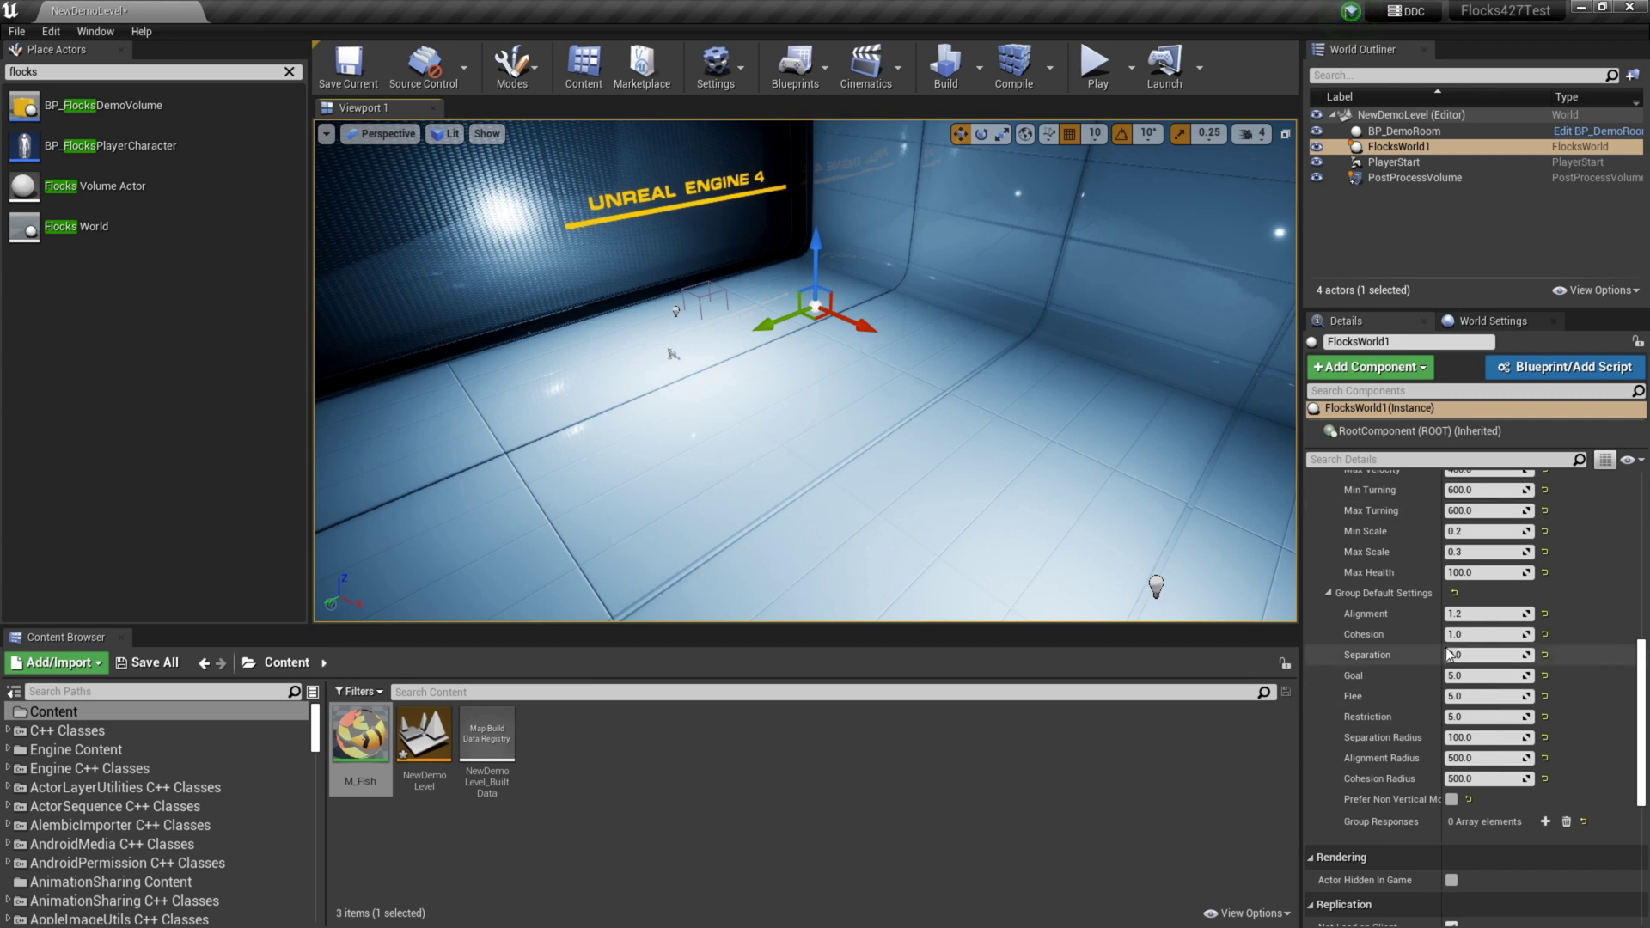
{"action": "left_click_drag", "start_coordinate": [1450, 655], "coordinate": [1458, 655]}
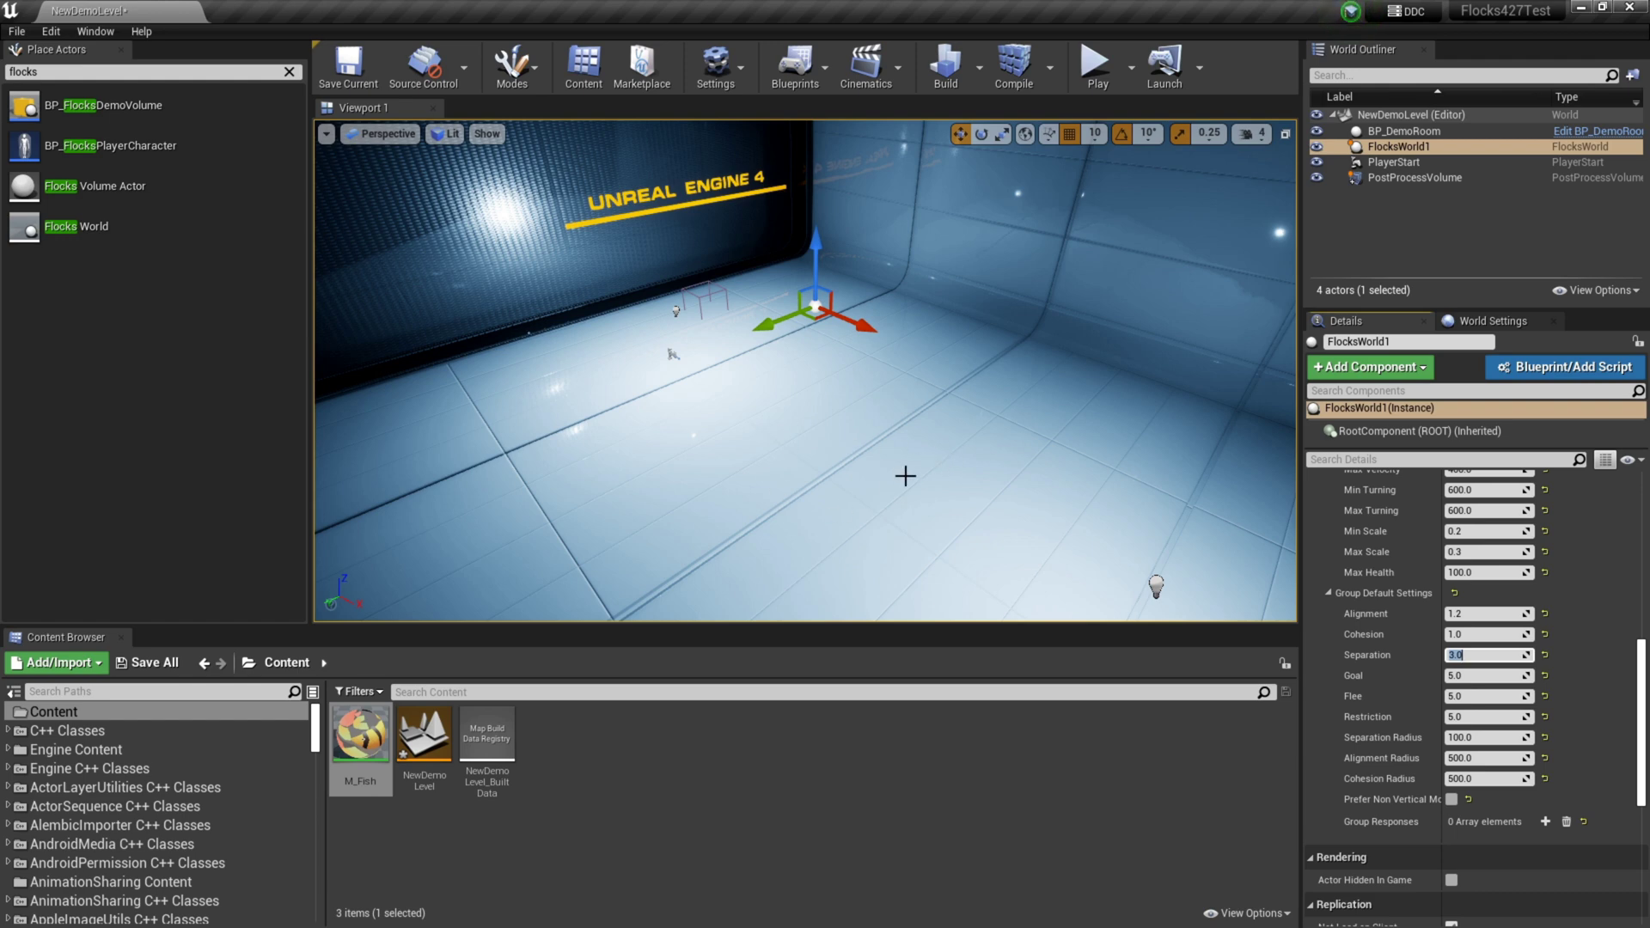
{"action": "right_click_drag", "start_coordinate": [914, 427], "coordinate": [916, 424]}
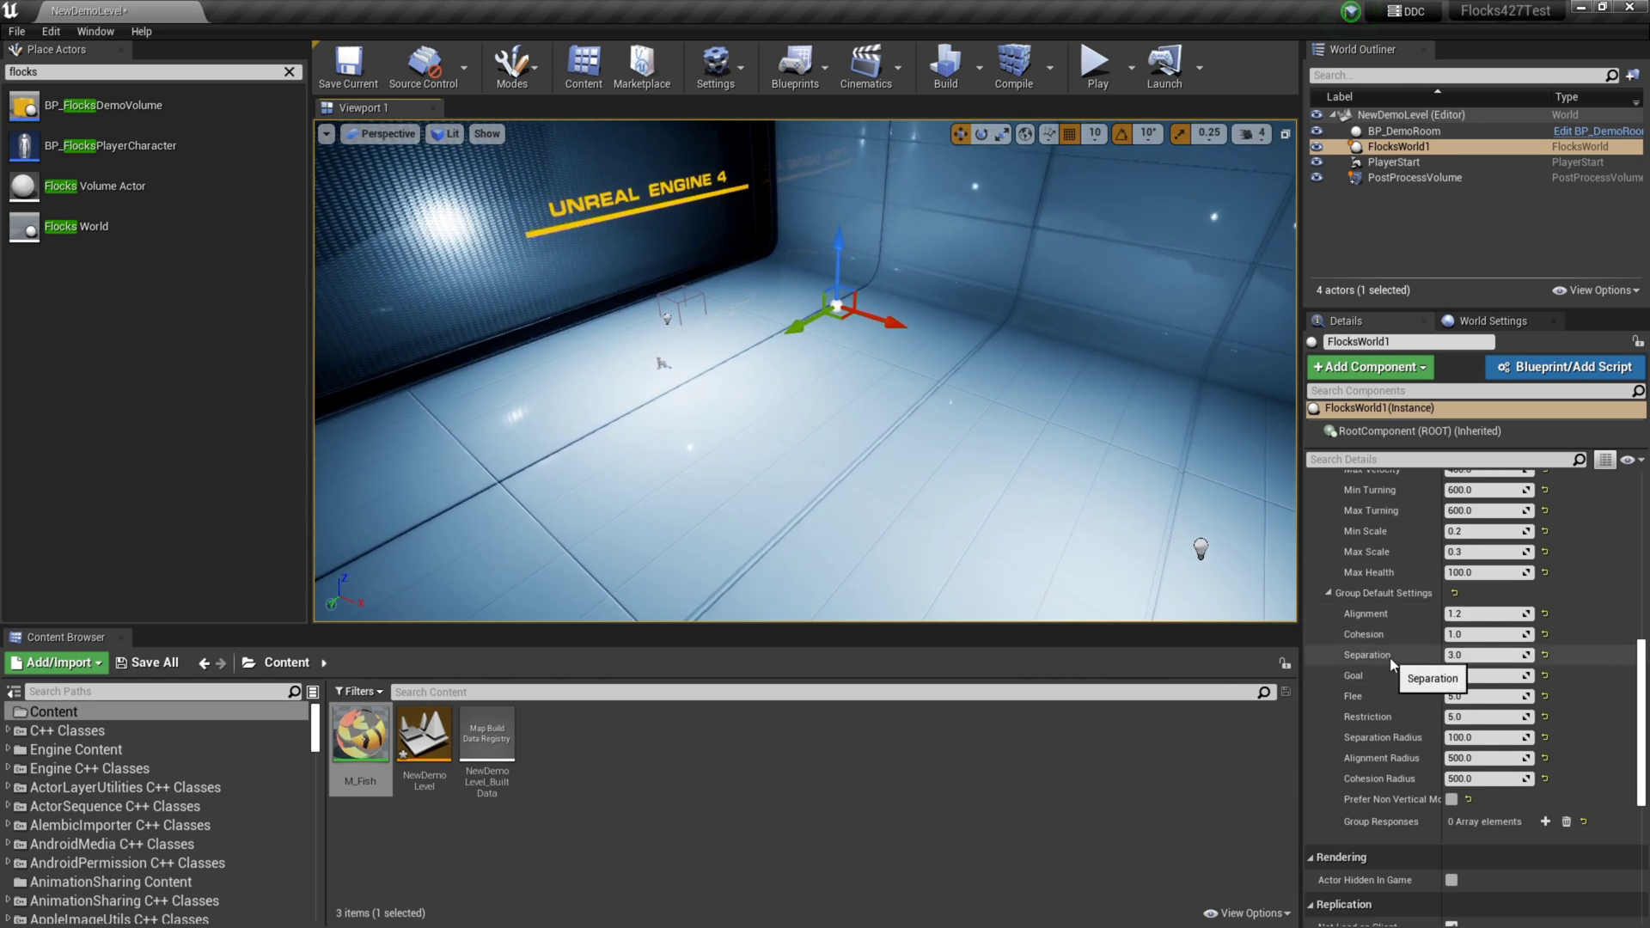
{"action": "scroll", "coordinate": [1421, 629], "scroll_direction": "down", "scroll_amount": 2}
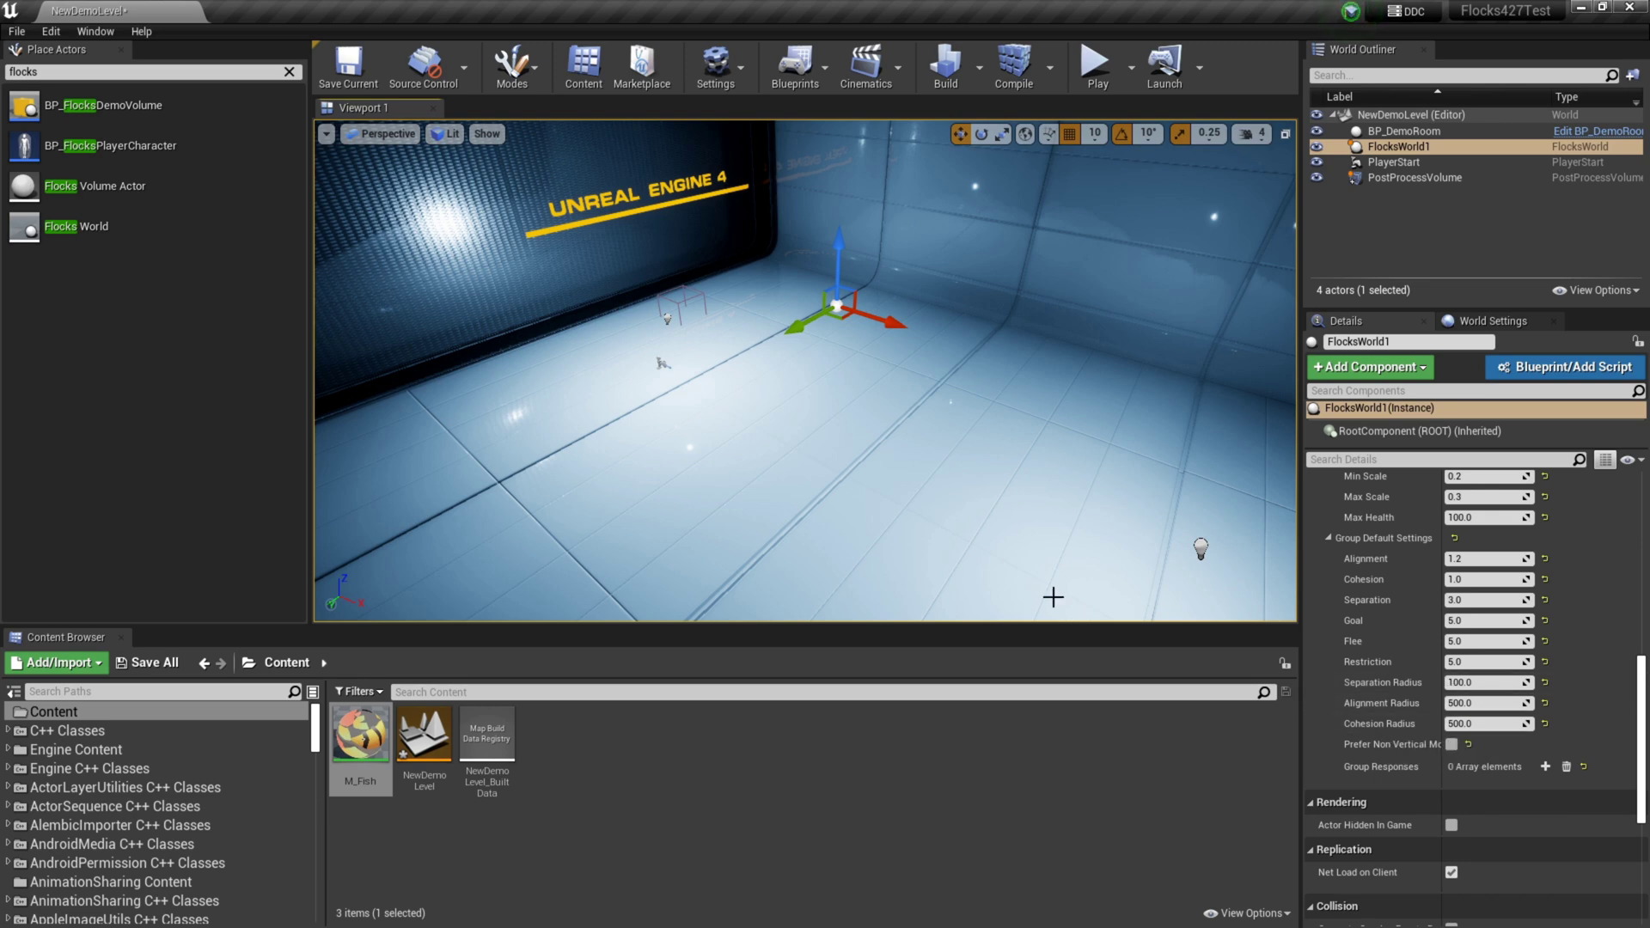
{"action": "right_click_drag", "start_coordinate": [895, 409], "coordinate": [1014, 482]}
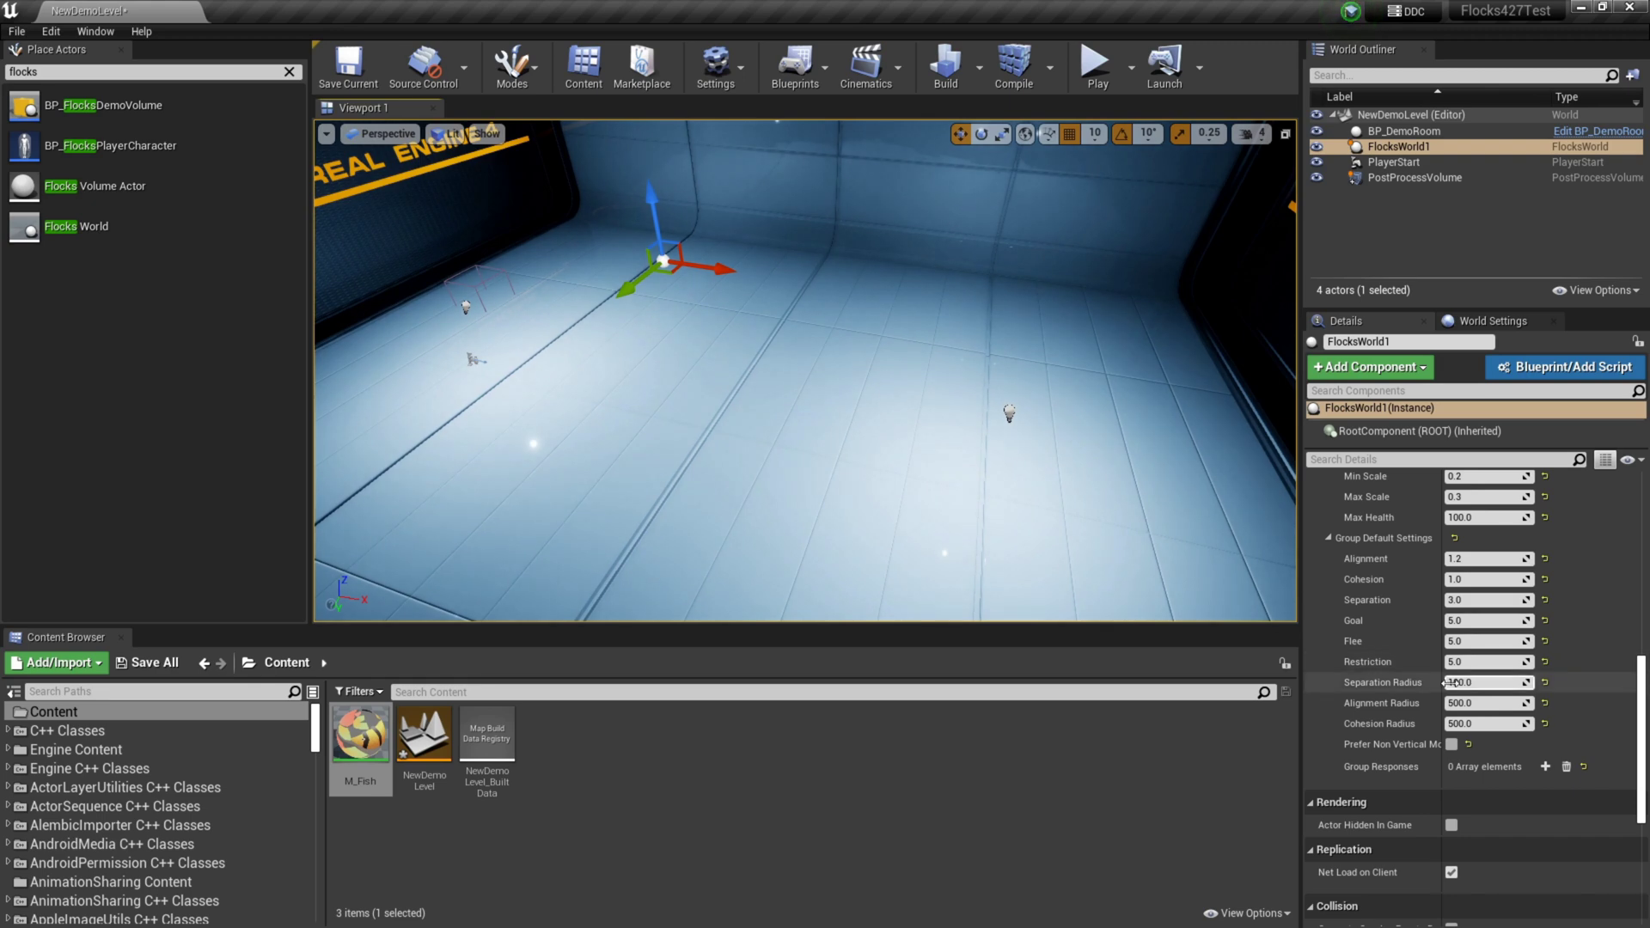
{"action": "right_click_drag", "start_coordinate": [1117, 446], "coordinate": [1074, 404]}
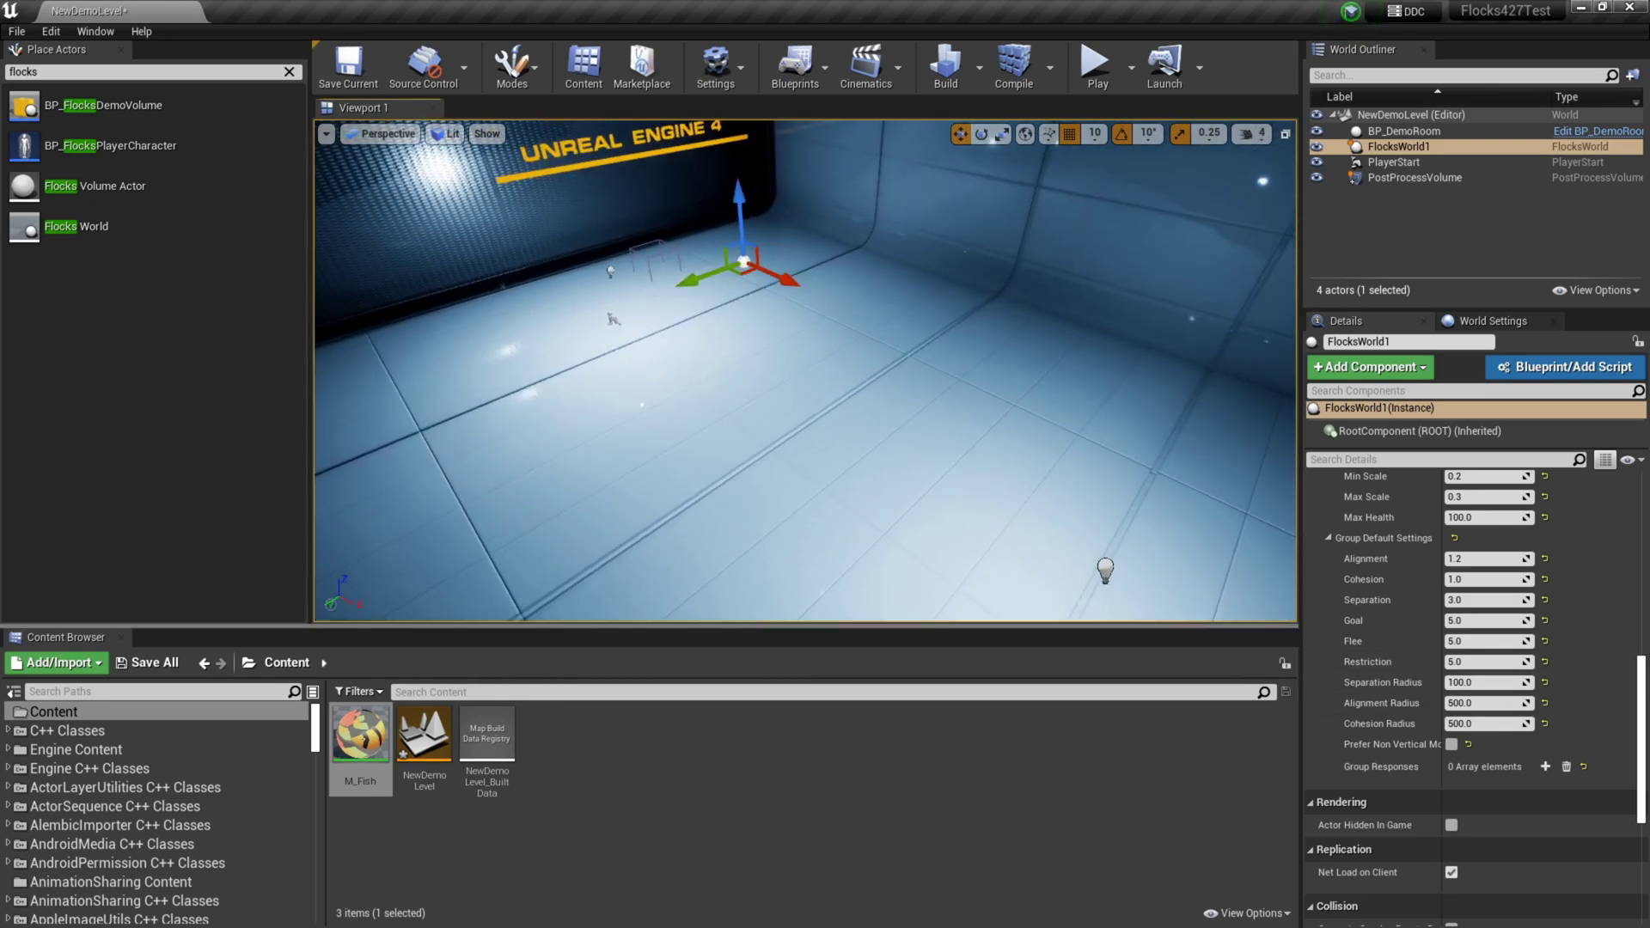
{"action": "mouse_move", "coordinate": [949, 220]}
{"action": "right_mouse_down"}
{"action": "mouse_move", "coordinate": [911, 223]}
{"action": "mouse_move", "coordinate": [979, 219]}
{"action": "mouse_move", "coordinate": [950, 219]}
{"action": "right_mouse_up"}
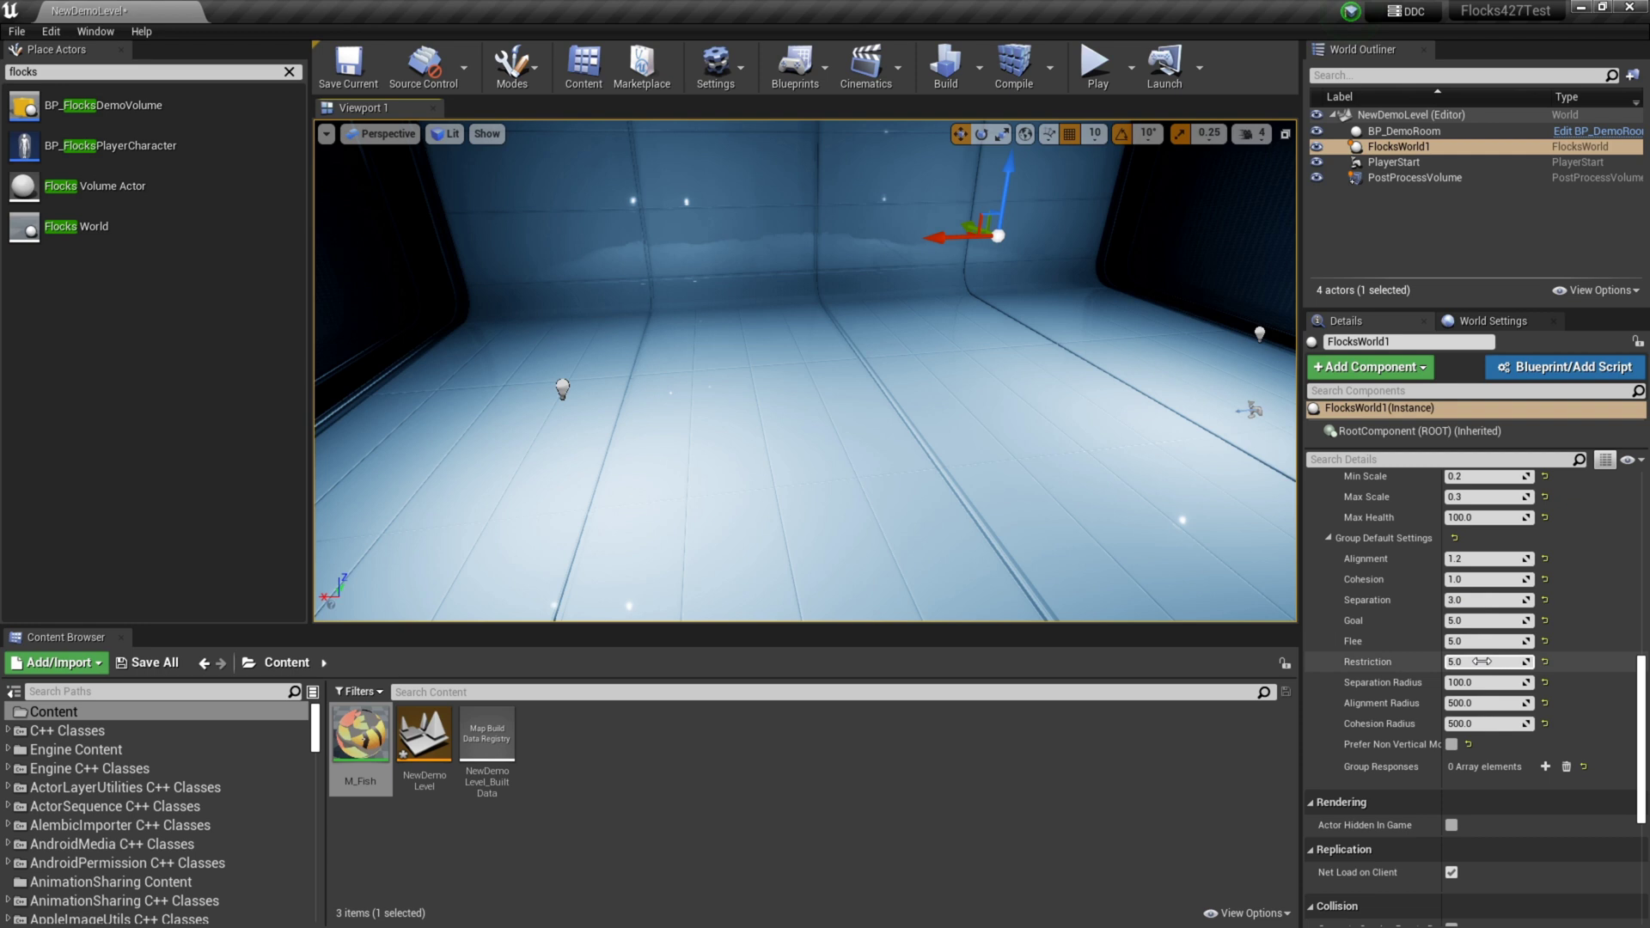
- Change FlocksWorld1's Cell Size from 200 to 500 in the Details panel
{"action": "scroll", "coordinate": [1461, 644], "scroll_direction": "up", "scroll_amount": 10}
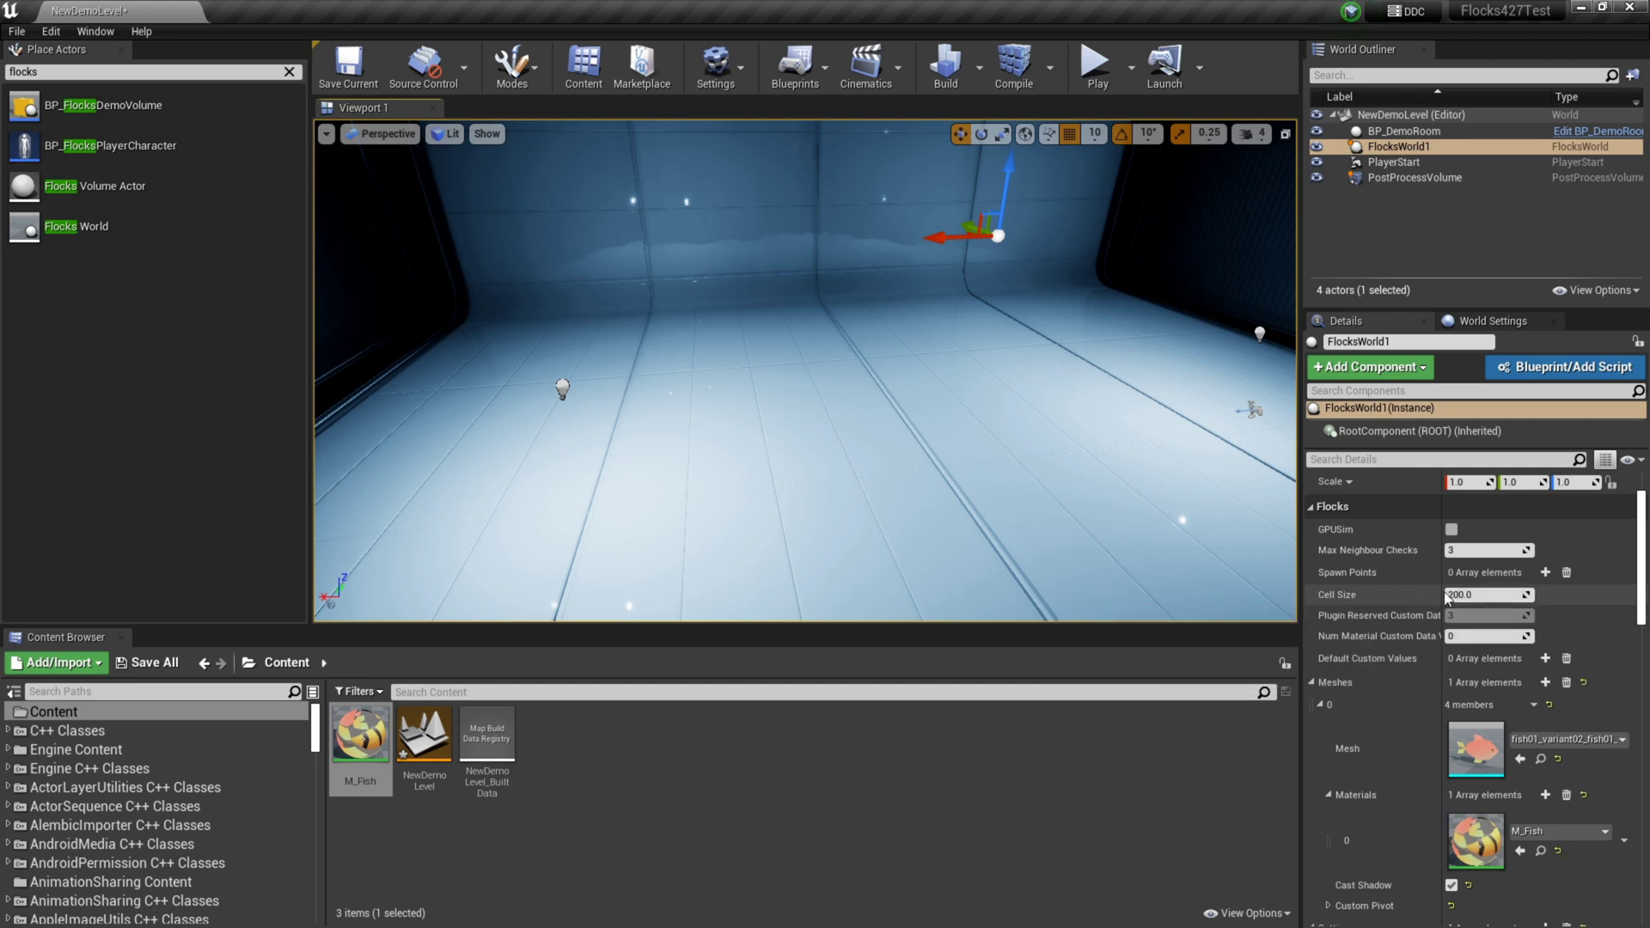
{"action": "scroll", "coordinate": [1406, 585], "scroll_direction": "down", "scroll_amount": 5}
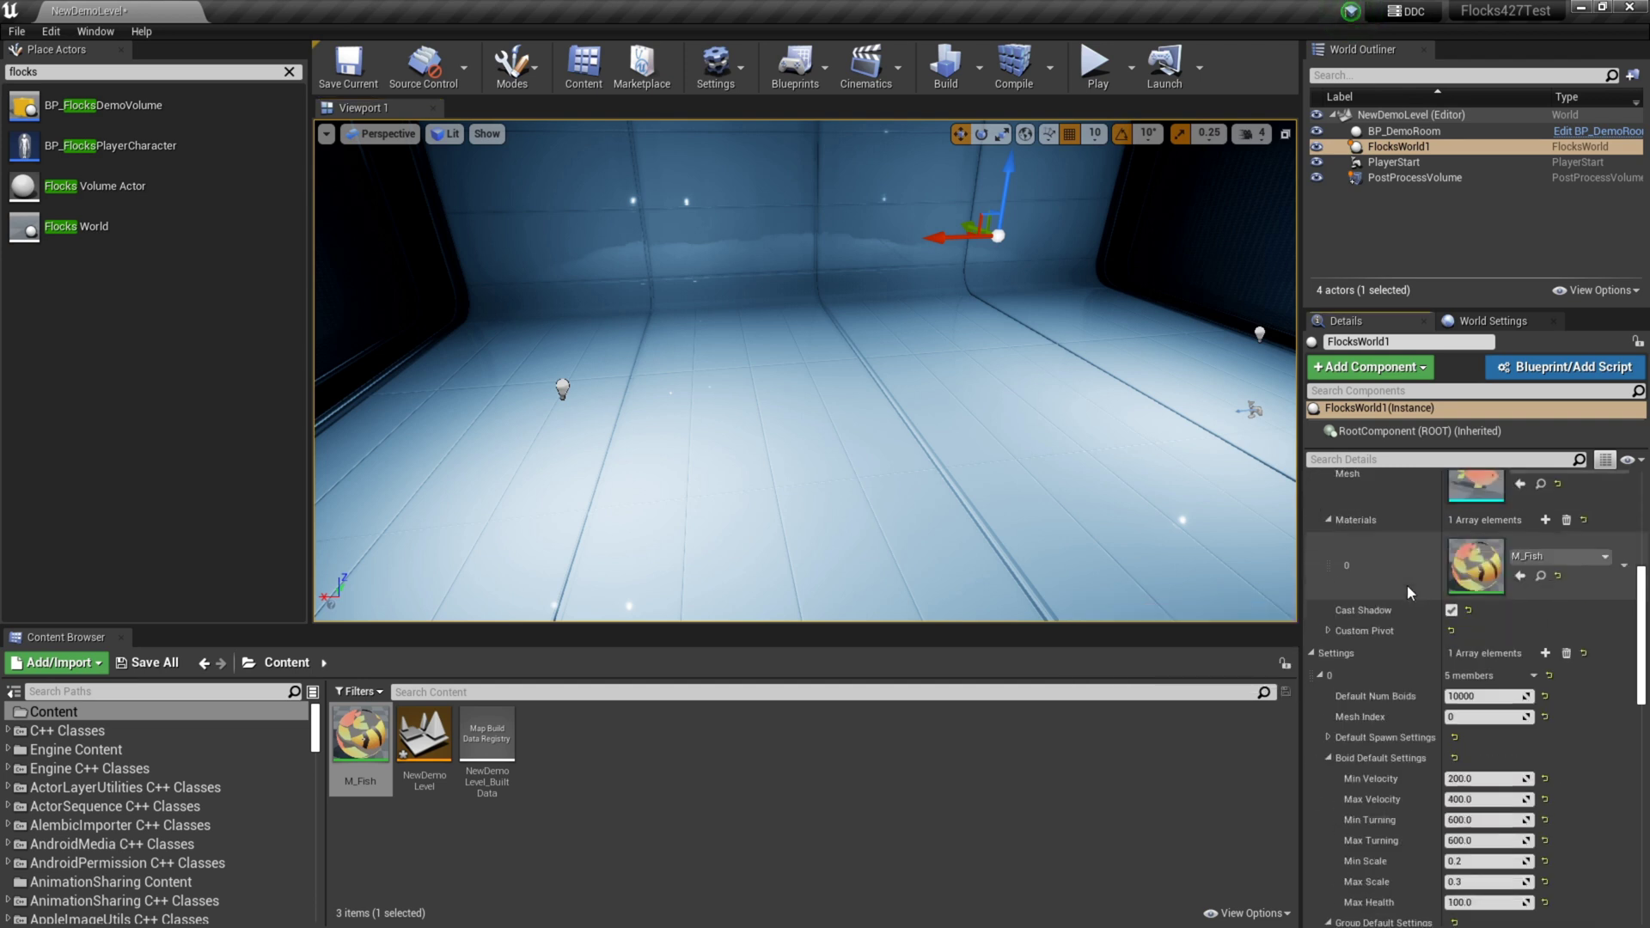
{"action": "scroll", "coordinate": [1406, 601], "scroll_direction": "down", "scroll_amount": 6}
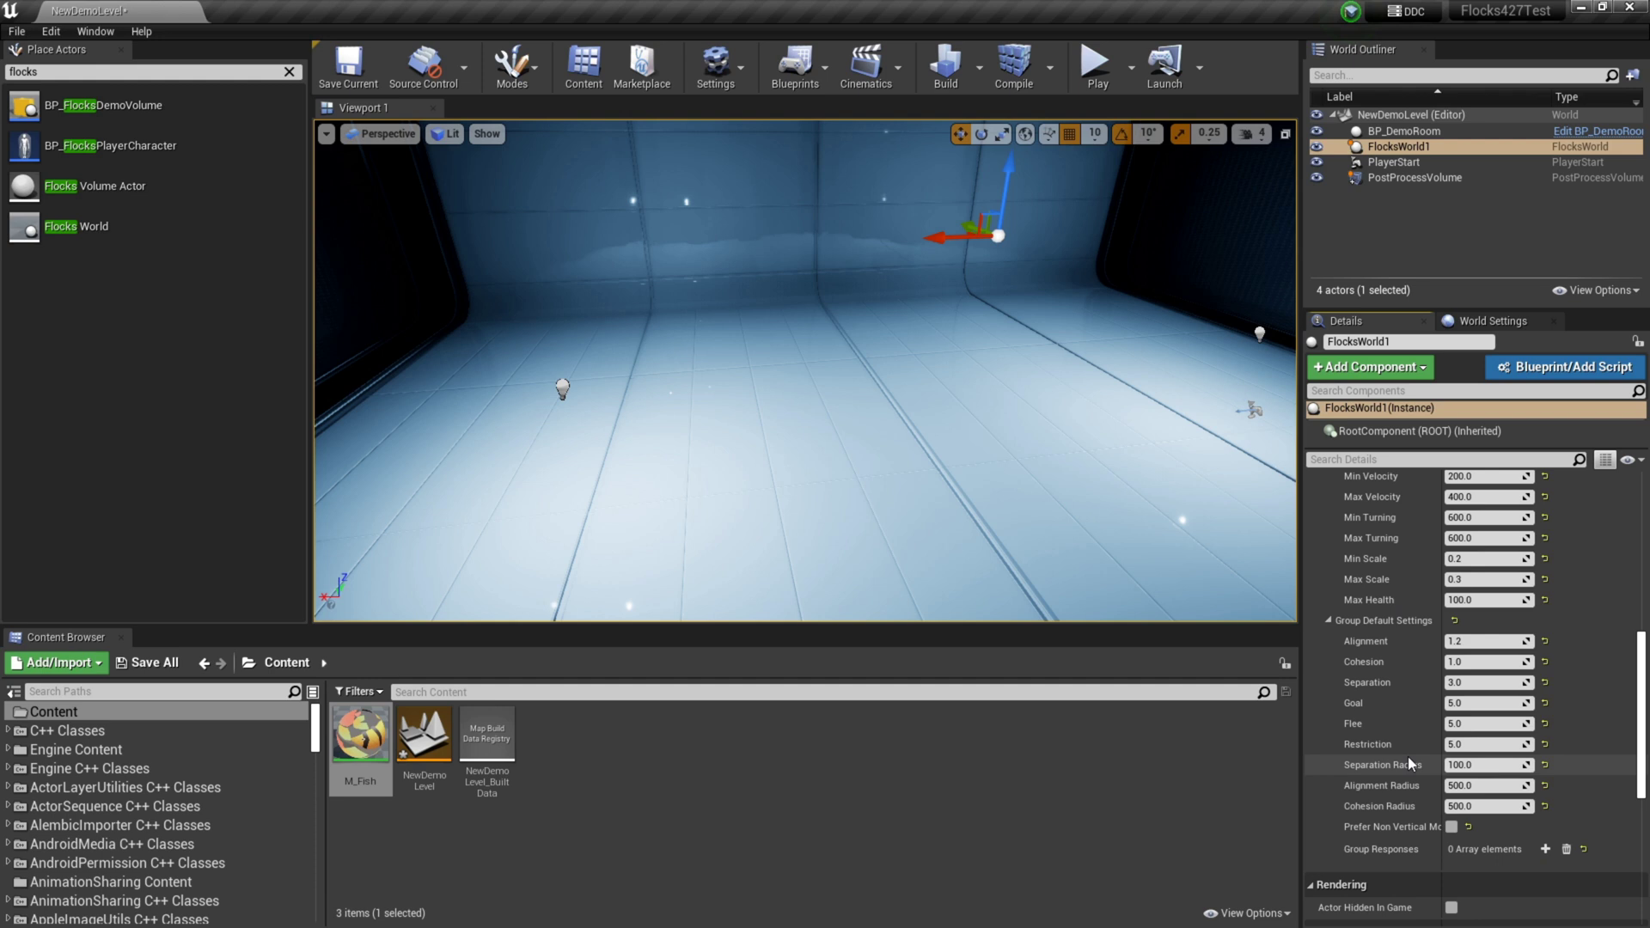
{"action": "scroll", "coordinate": [1407, 756], "scroll_direction": "up", "scroll_amount": 10}
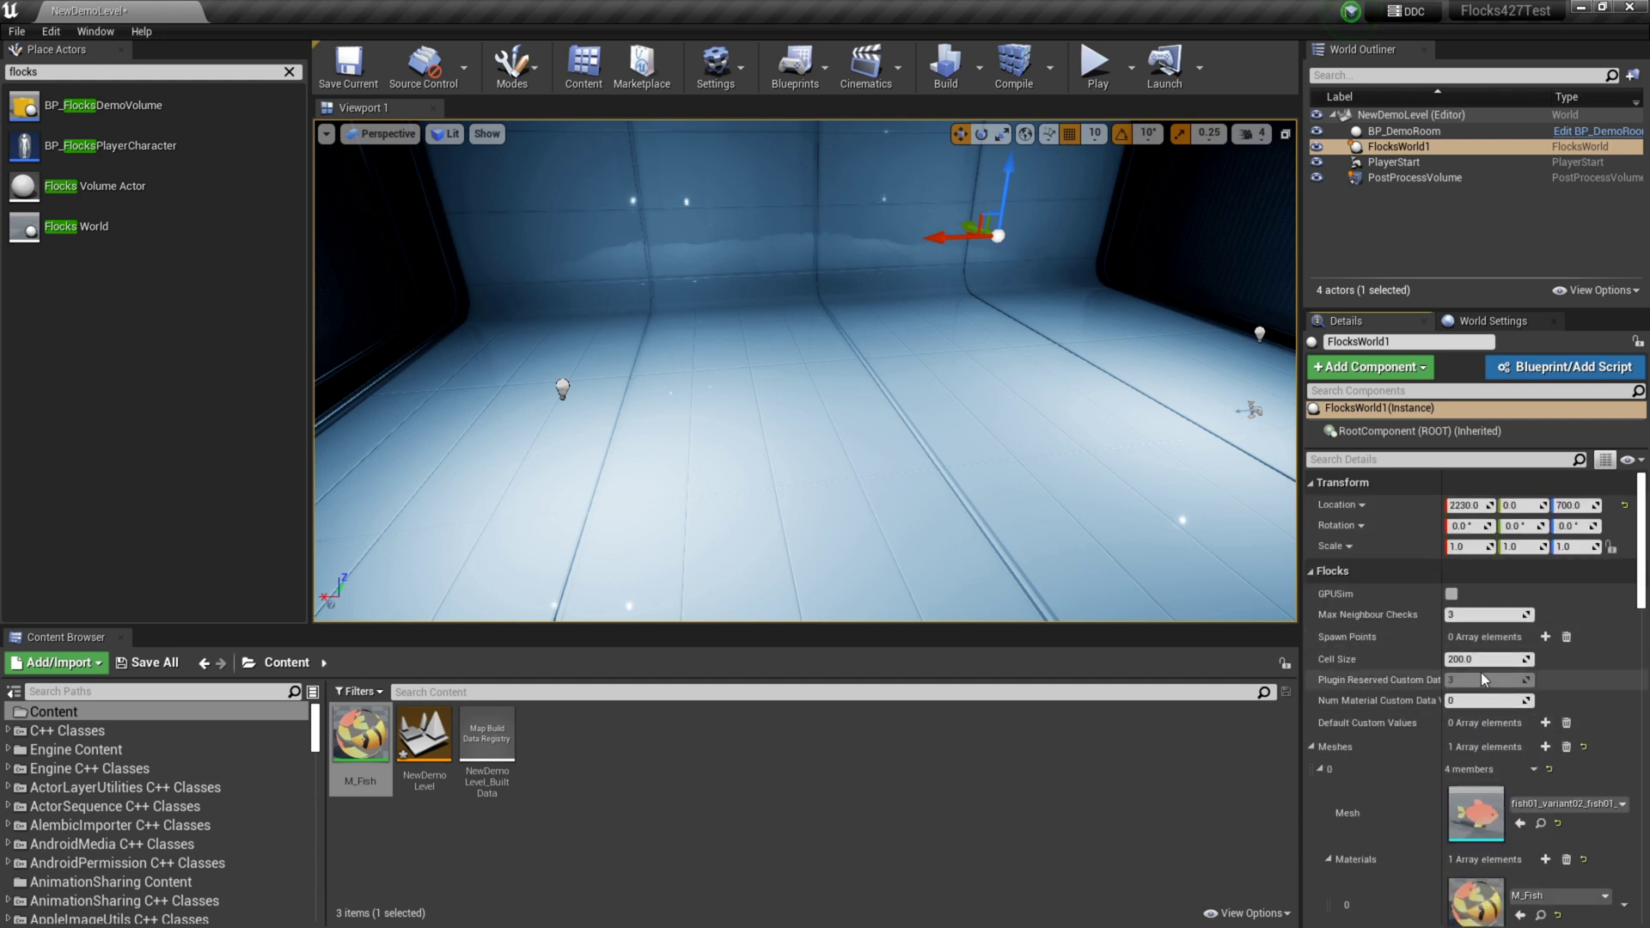
{"action": "left_click", "coordinate": [1483, 659]}
{"action": "key", "text": "Return"}
{"action": "scroll", "coordinate": [1395, 701], "scroll_direction": "down", "scroll_amount": 5}
{"action": "scroll", "coordinate": [1406, 694], "scroll_direction": "down", "scroll_amount": 4}
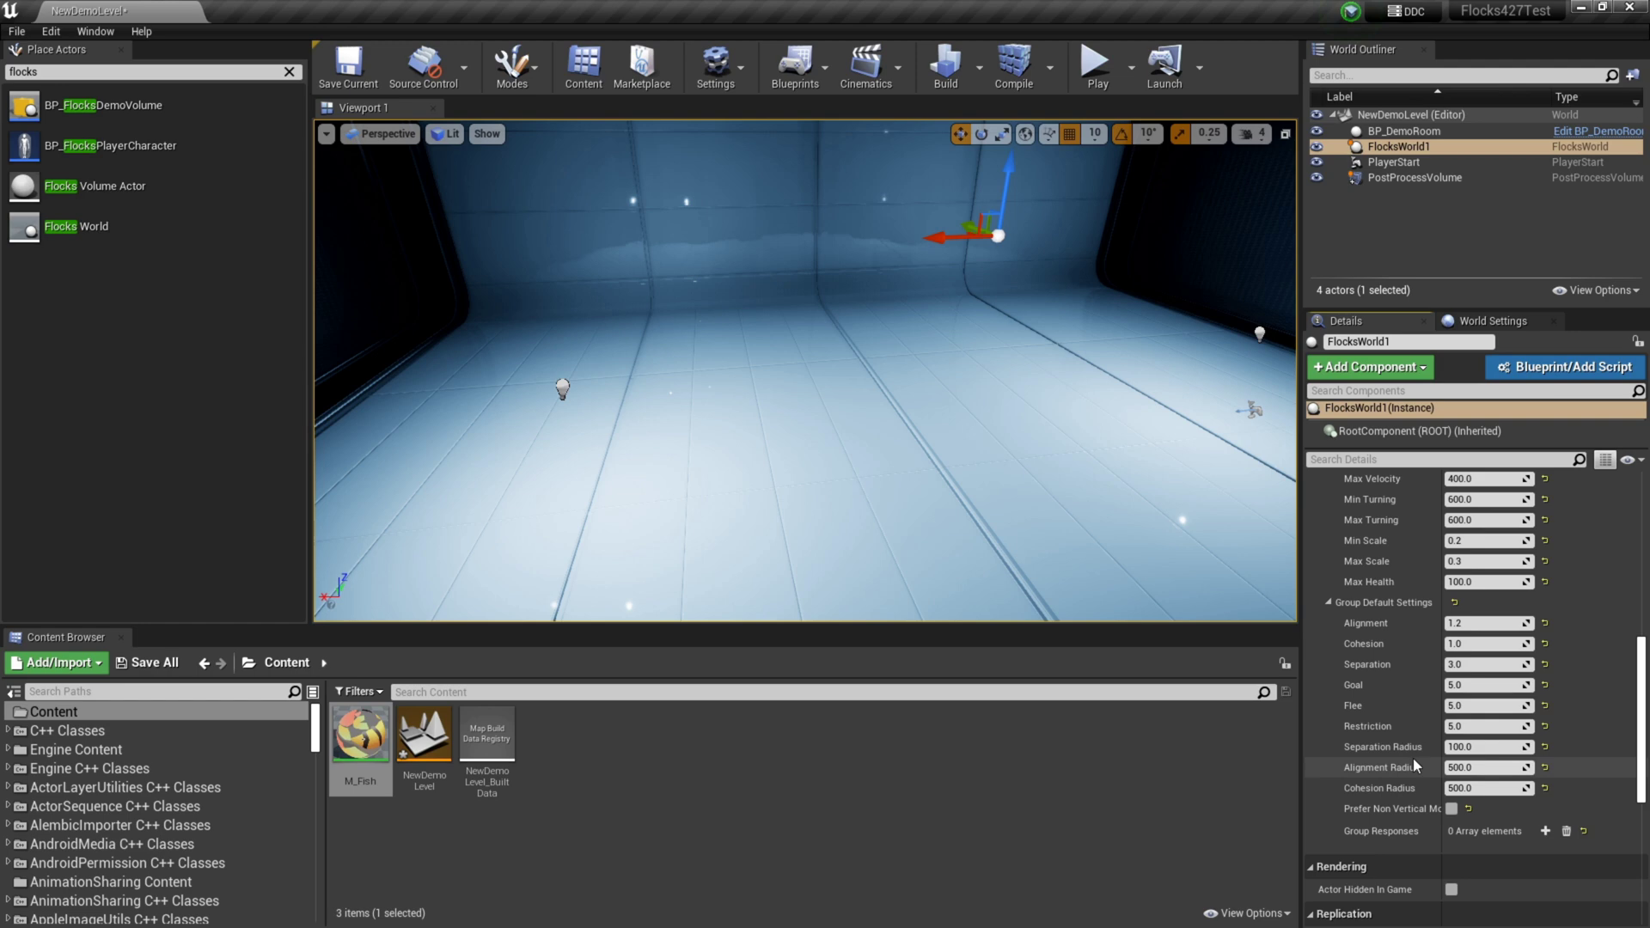
{"action": "scroll", "coordinate": [1415, 754], "scroll_direction": "up", "scroll_amount": 8}
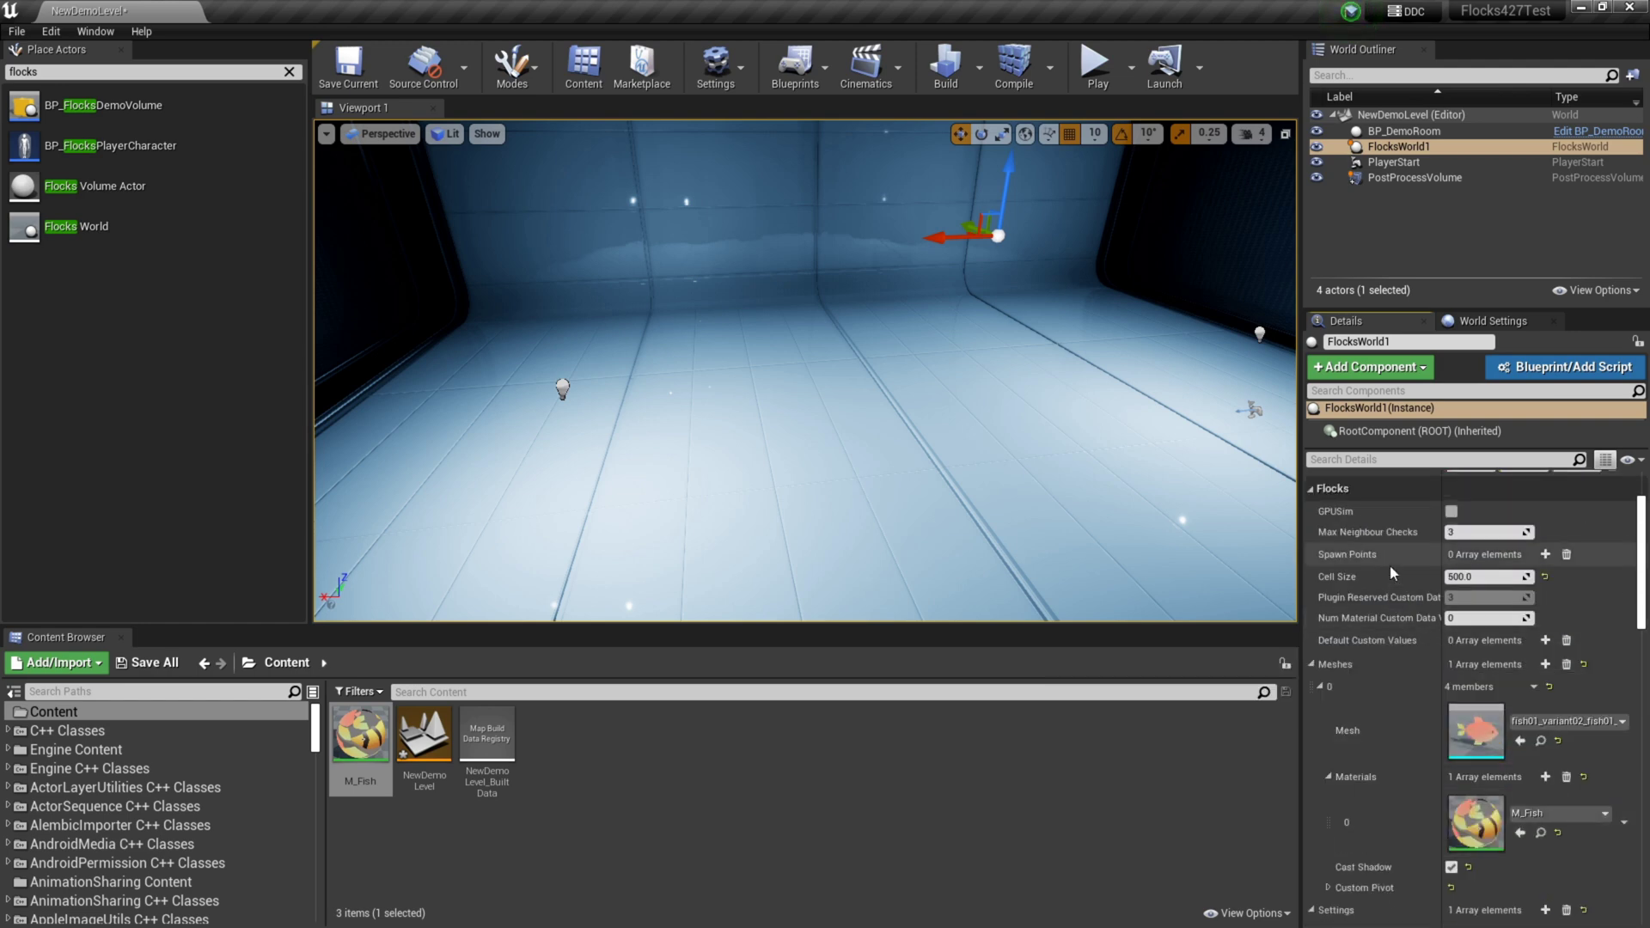
{"action": "scroll", "coordinate": [1420, 687], "scroll_direction": "down", "scroll_amount": 6}
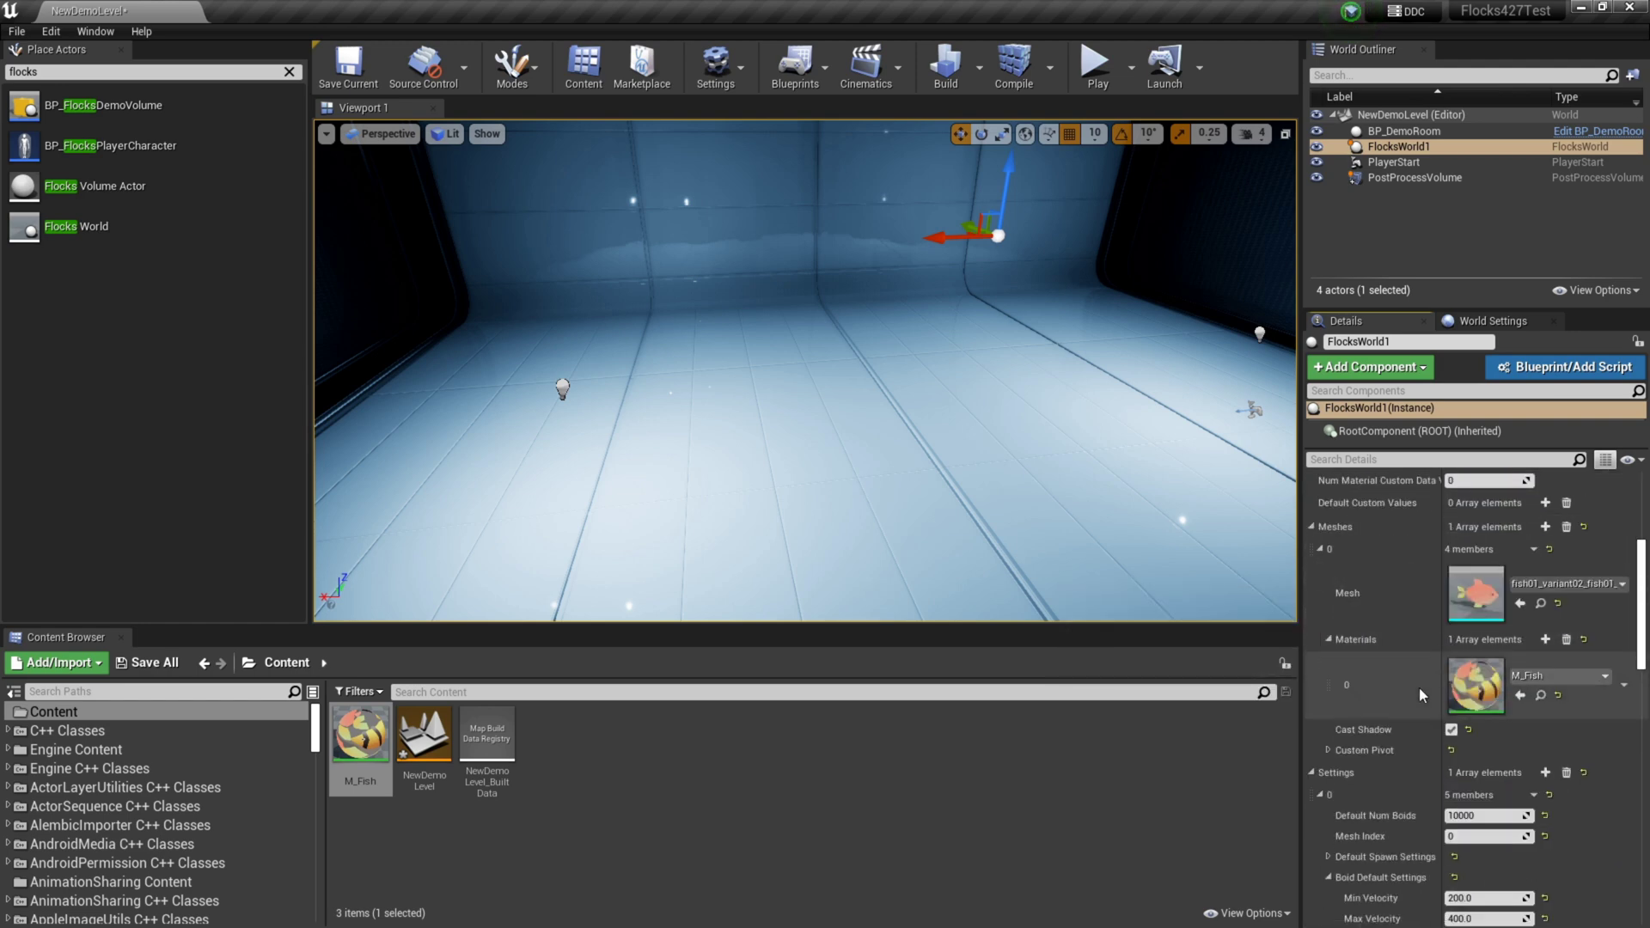
{"action": "scroll", "coordinate": [1435, 820], "scroll_direction": "down", "scroll_amount": 2}
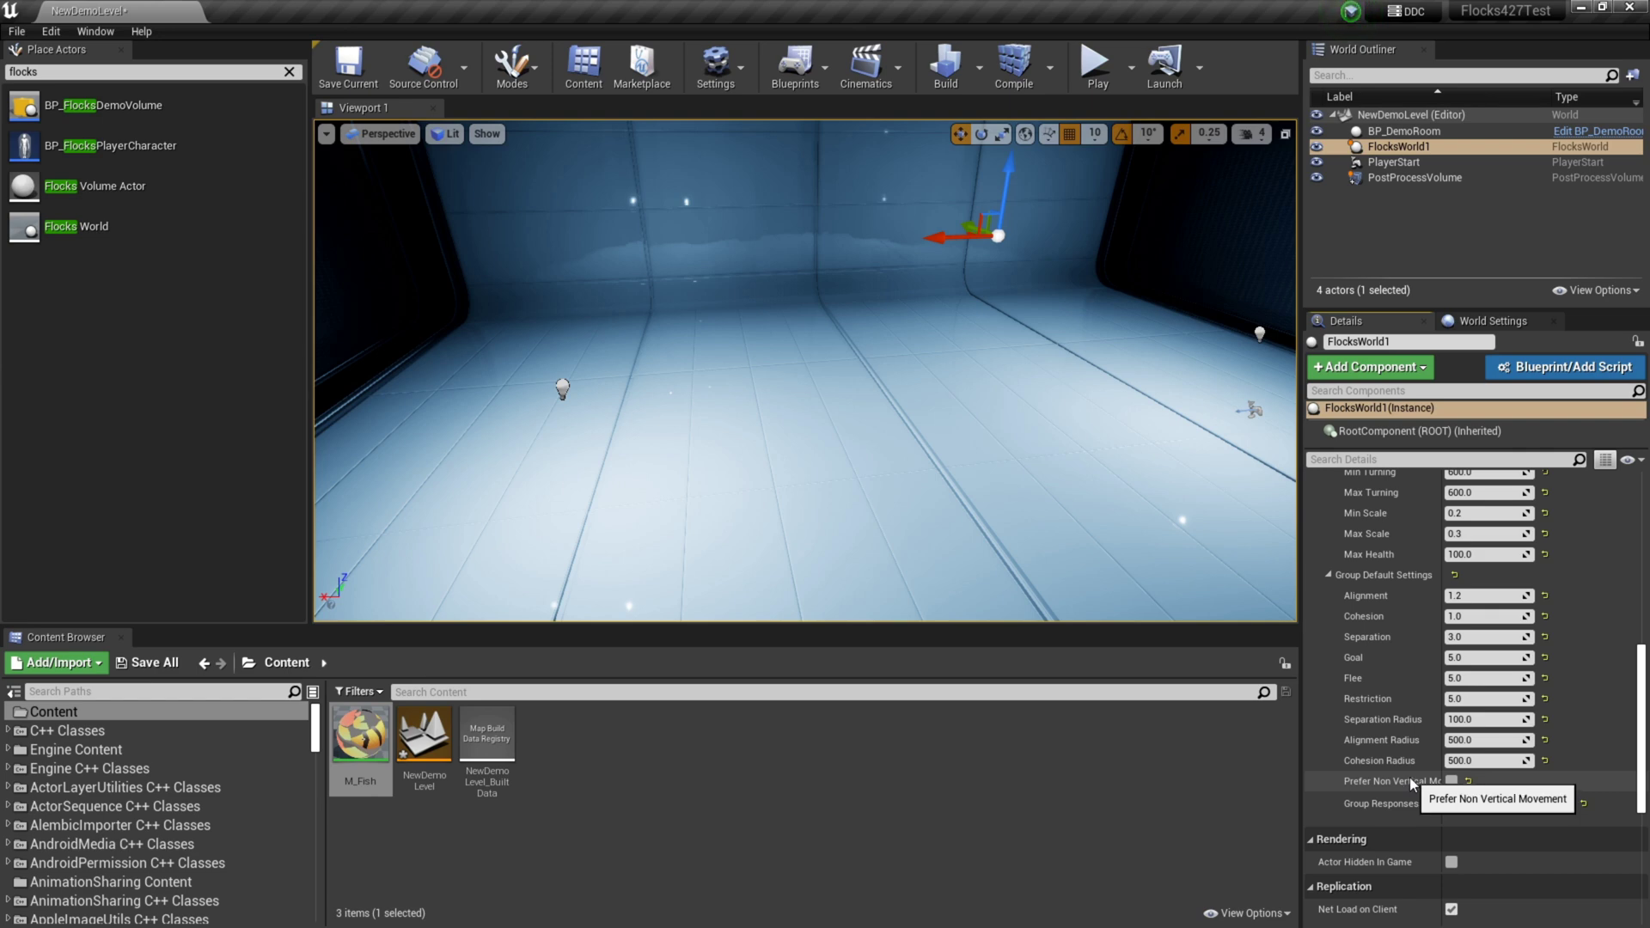
- Survey the room in the viewport, then launch Play on NewDemoLevel to watch the fish
{"action": "right_click_drag", "start_coordinate": [928, 398], "coordinate": [928, 398]}
{"action": "scroll", "coordinate": [1422, 710], "scroll_direction": "up", "scroll_amount": 8}
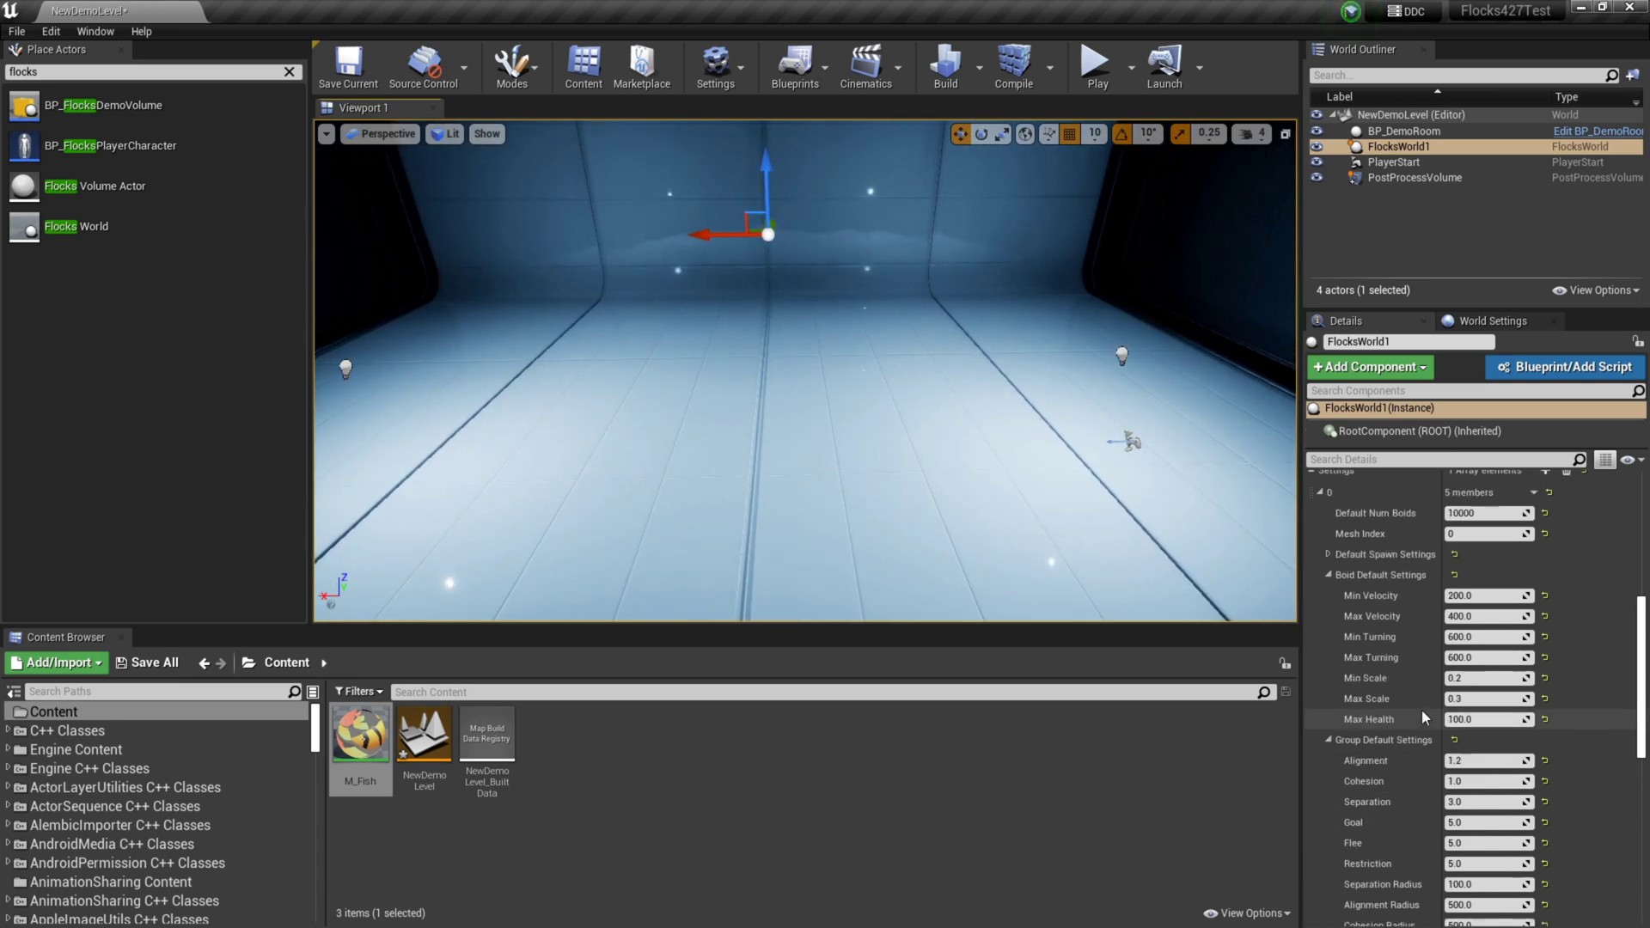
{"action": "scroll", "coordinate": [1421, 710], "scroll_direction": "down", "scroll_amount": 1}
{"action": "scroll", "coordinate": [1421, 709], "scroll_direction": "up", "scroll_amount": 3}
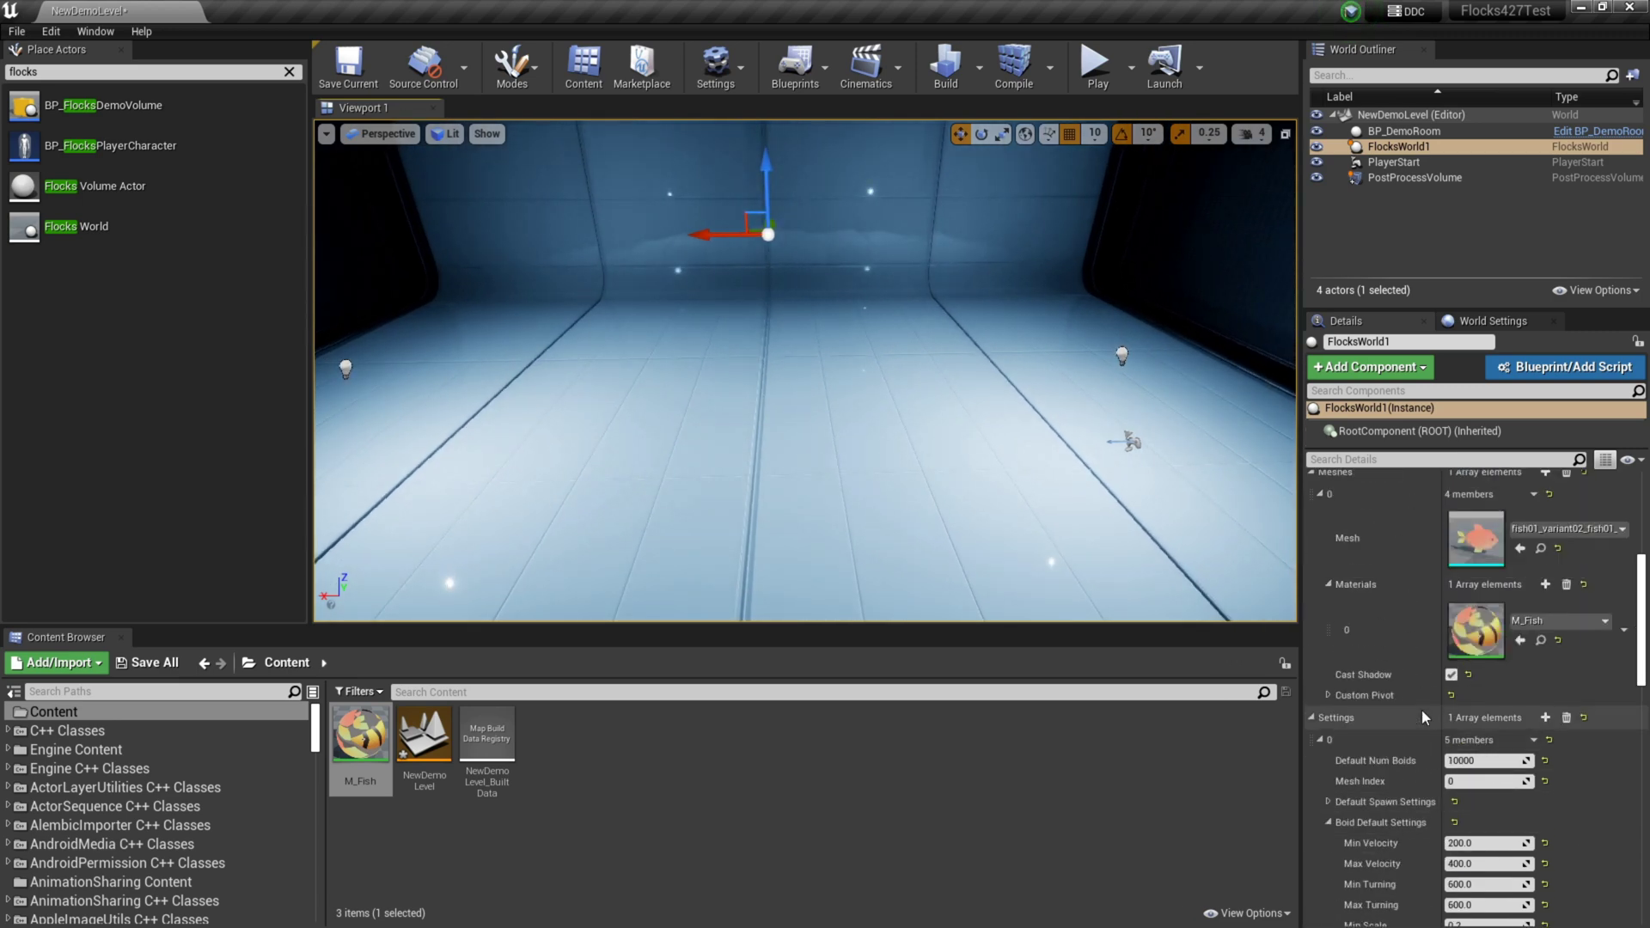
{"action": "right_click_drag", "start_coordinate": [802, 350], "coordinate": [802, 350]}
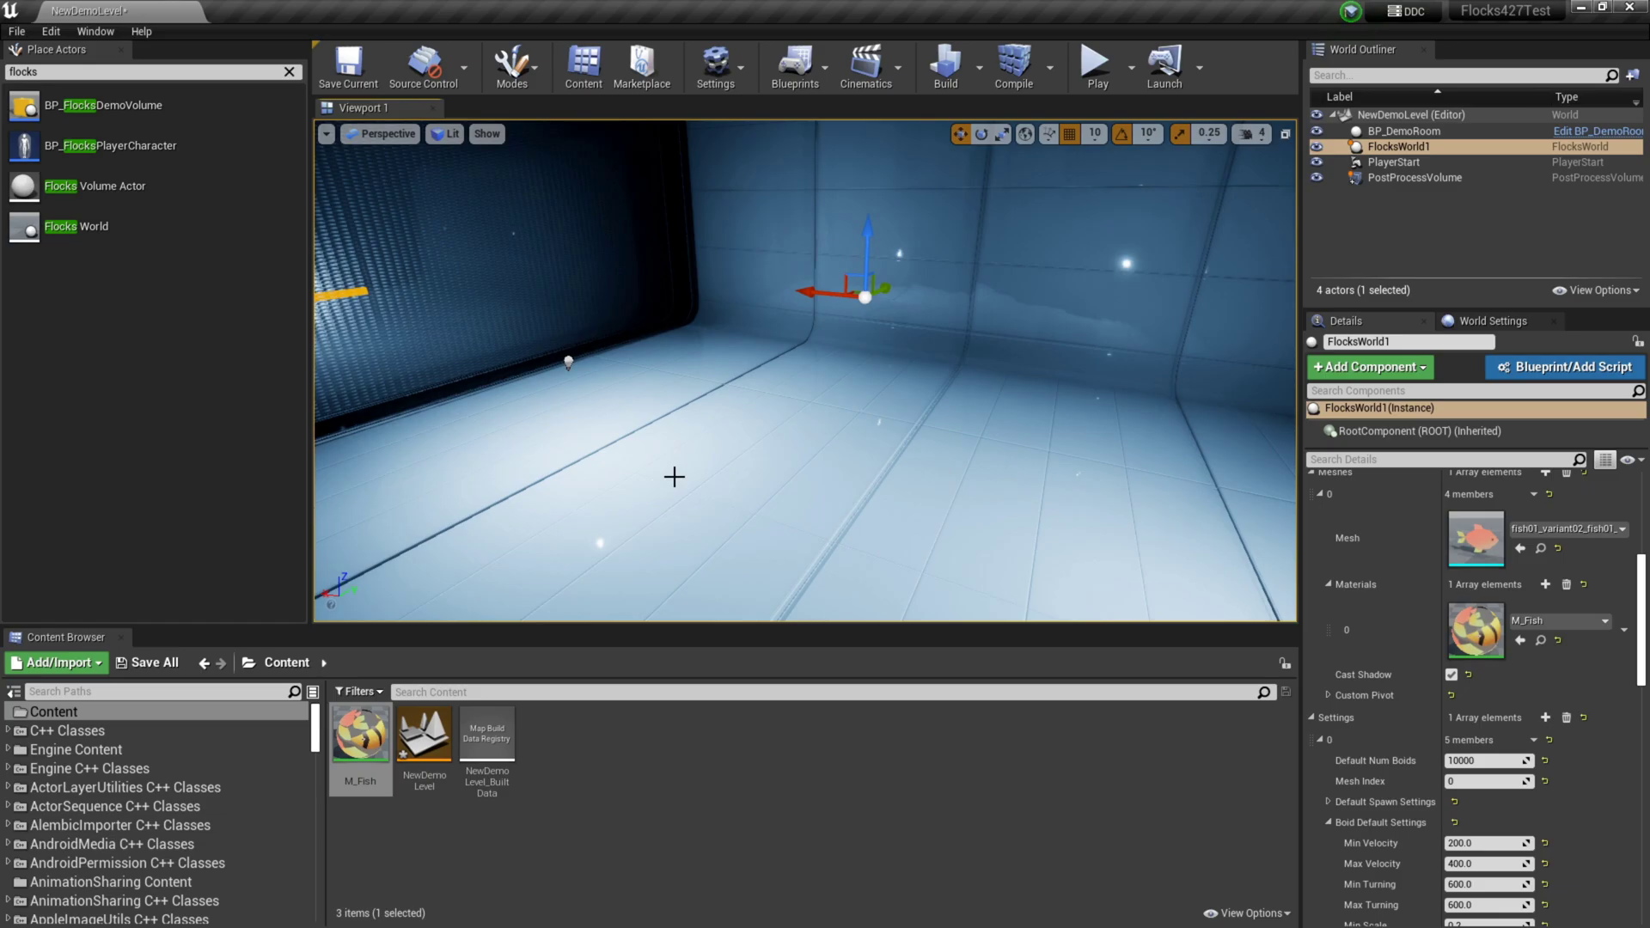
{"action": "left_click", "coordinate": [1099, 69]}
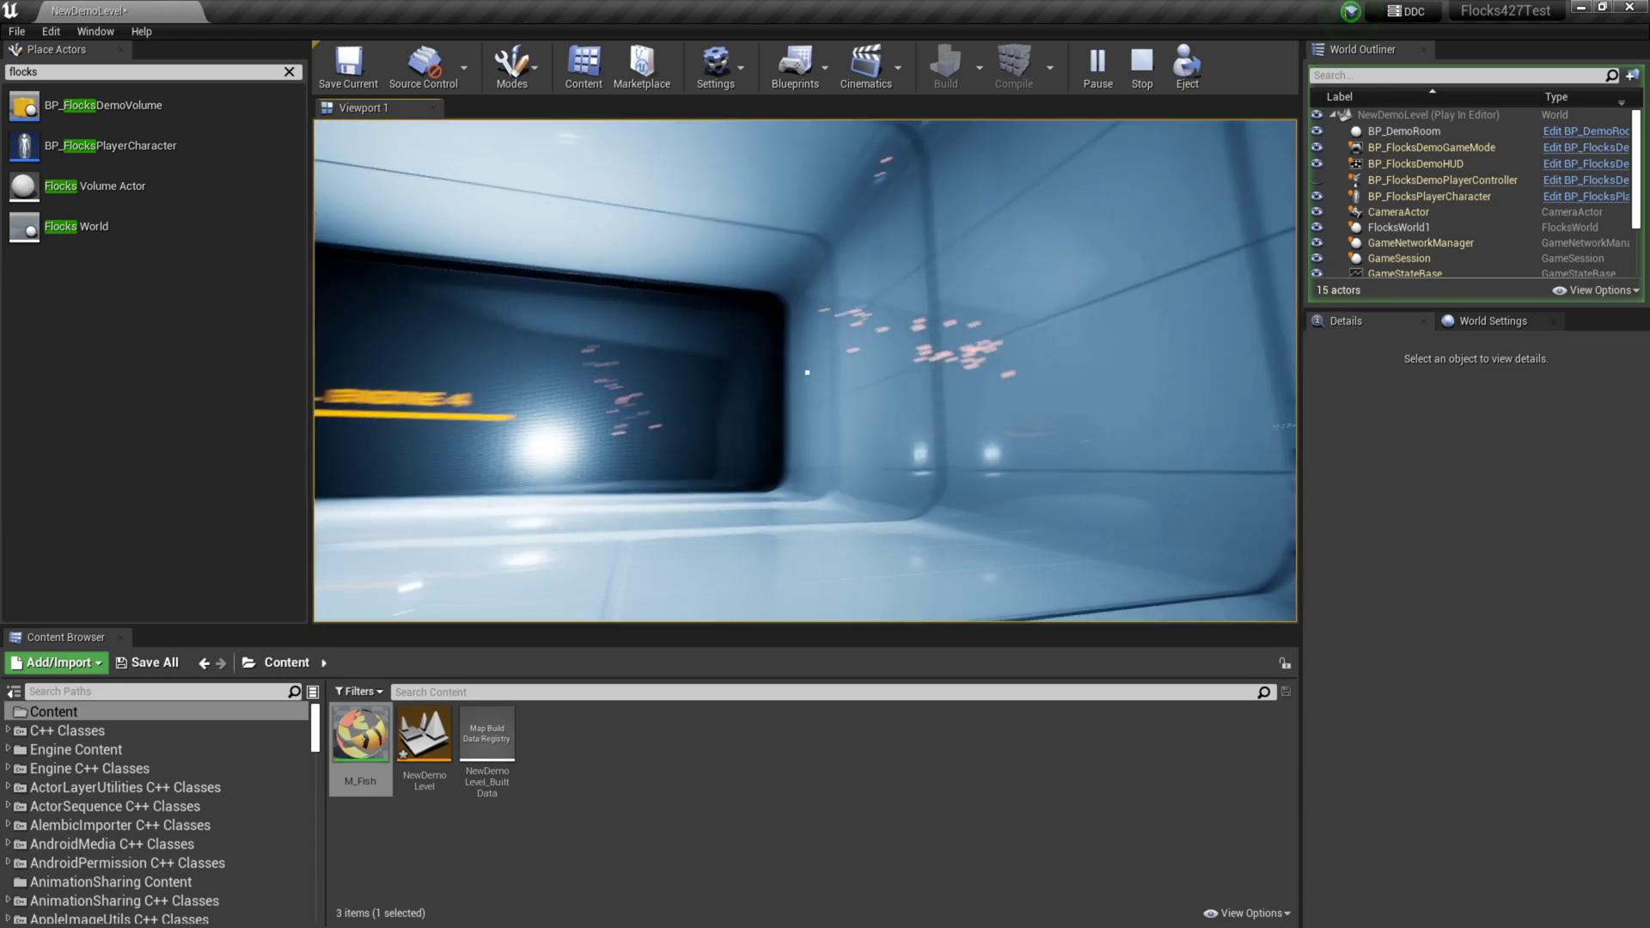
- Stop the play session with Esc and orbit the view back toward the Unreal Engine 4 wall
{"action": "key", "text": "Escape"}
{"action": "right_click_drag", "start_coordinate": [1120, 244], "coordinate": [1033, 284]}
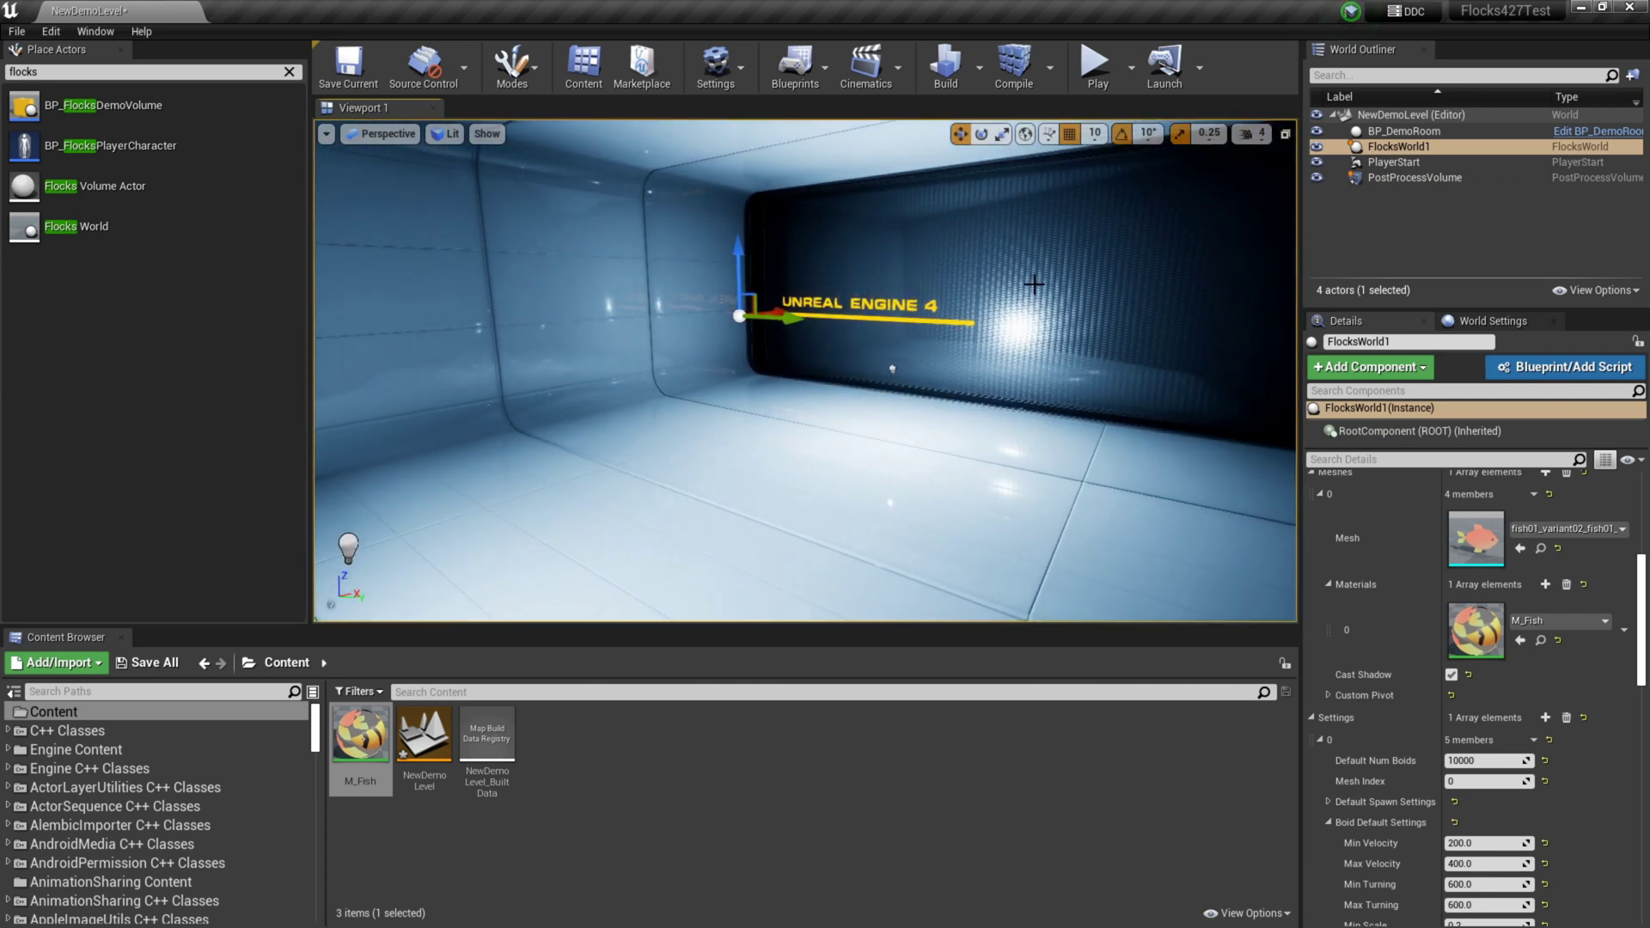
- Place a Flocks Volume Actor in the room and raise it up off the floor
{"action": "left_click", "coordinate": [697, 802]}
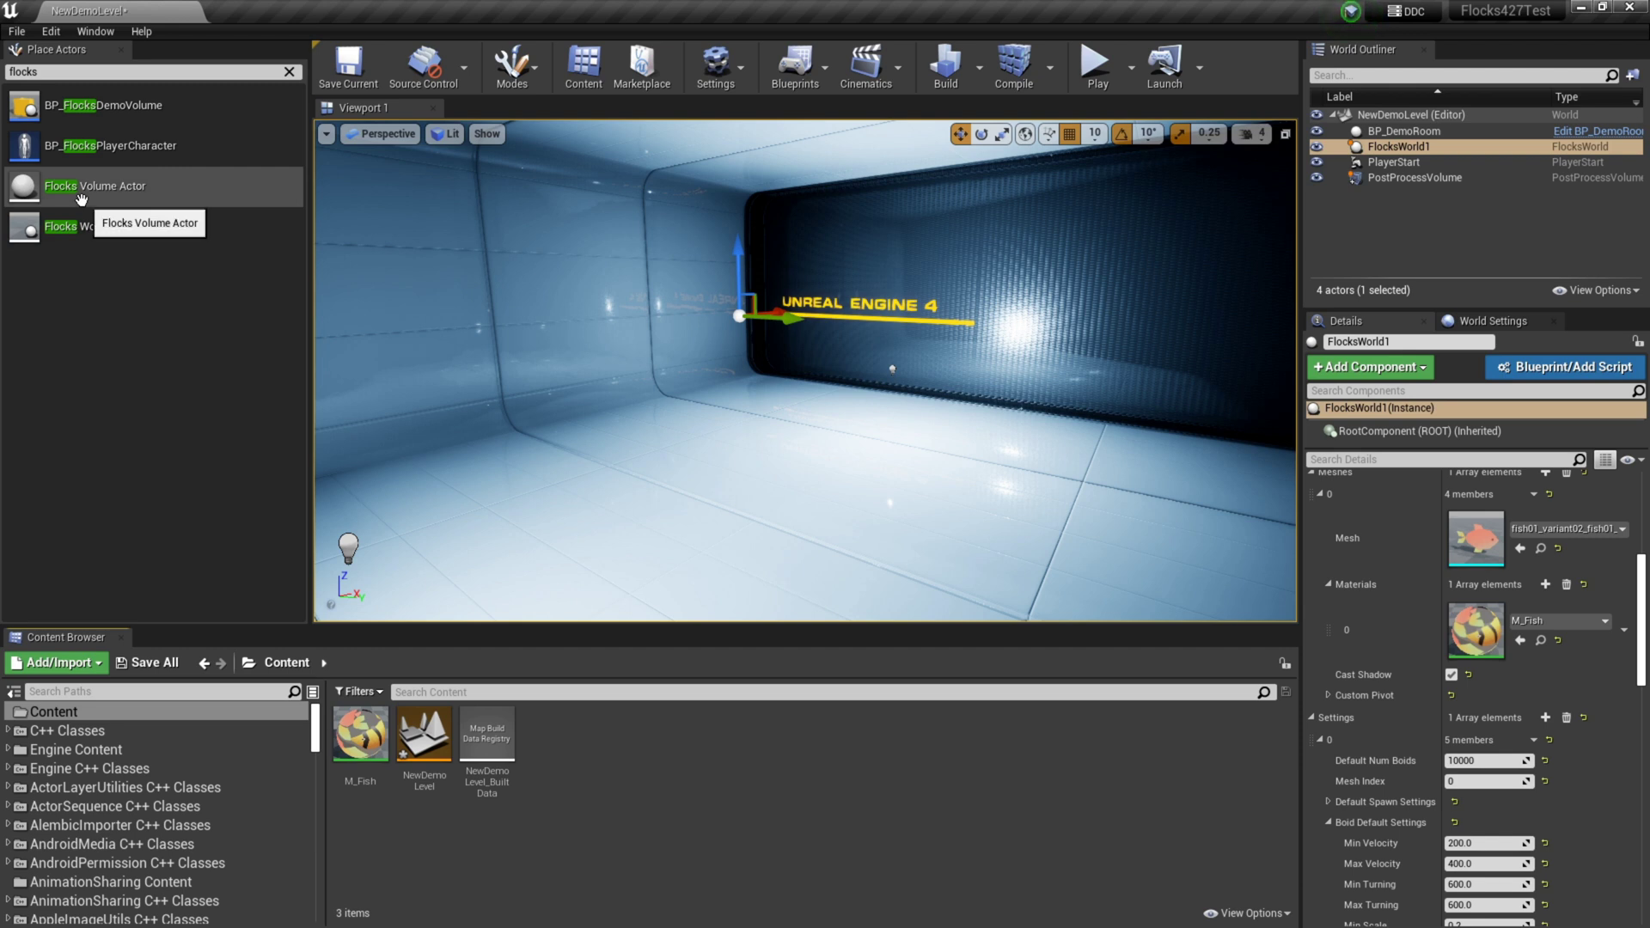
{"action": "left_click", "coordinate": [118, 188]}
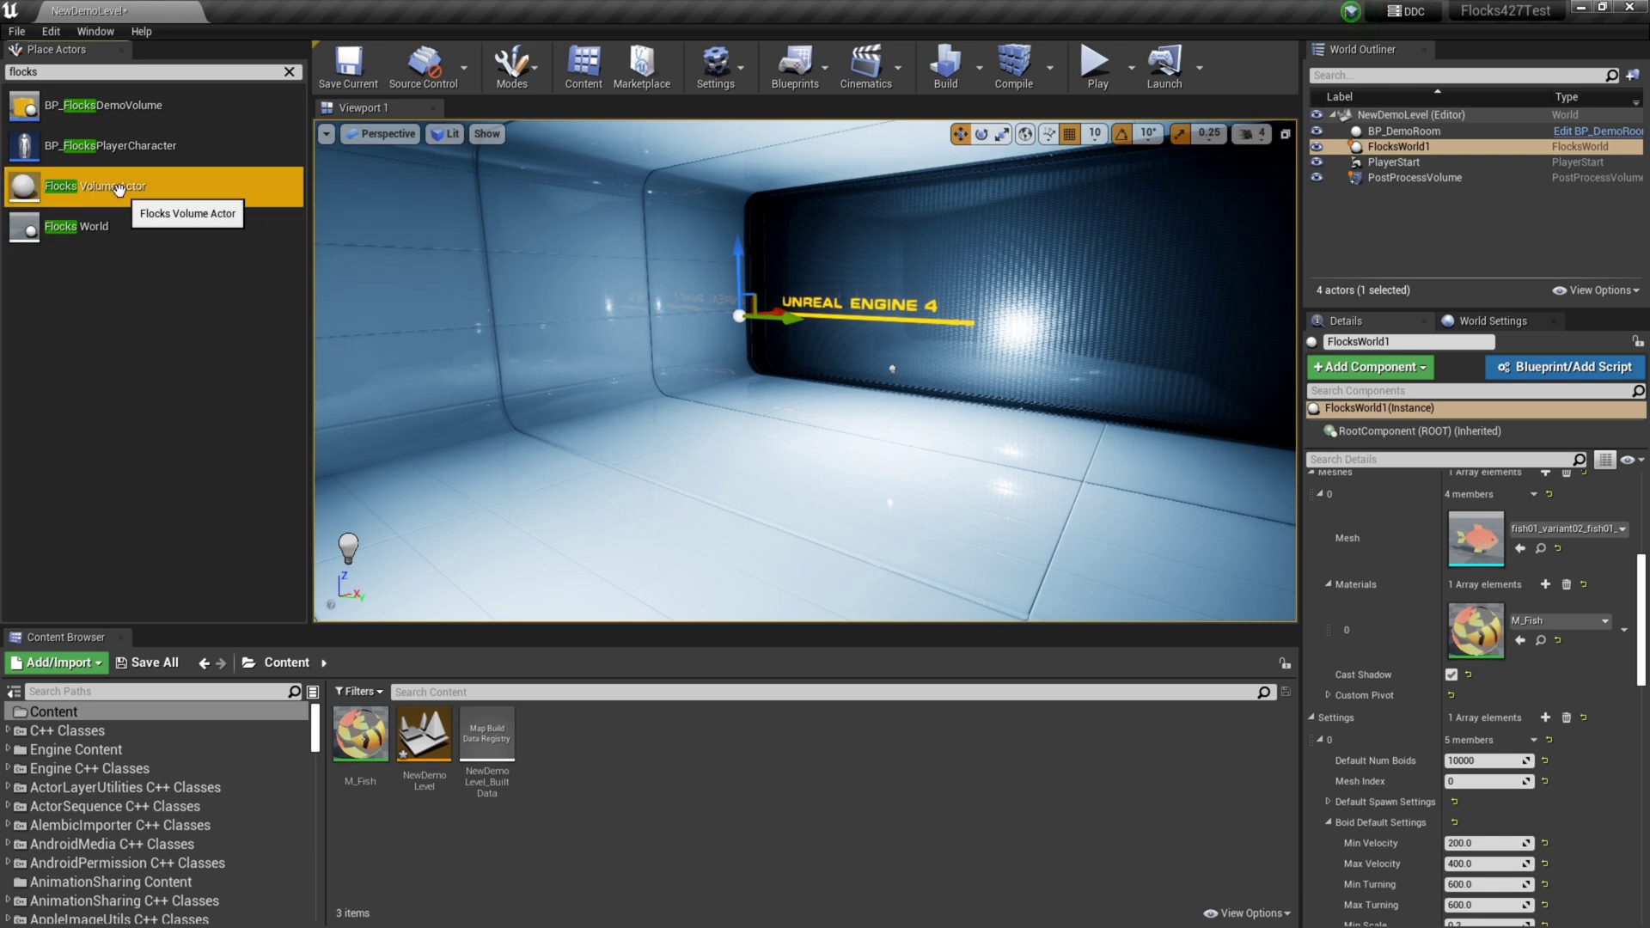
{"action": "left_click_drag", "start_coordinate": [117, 188], "coordinate": [829, 546]}
{"action": "right_click_drag", "start_coordinate": [1019, 507], "coordinate": [1019, 507]}
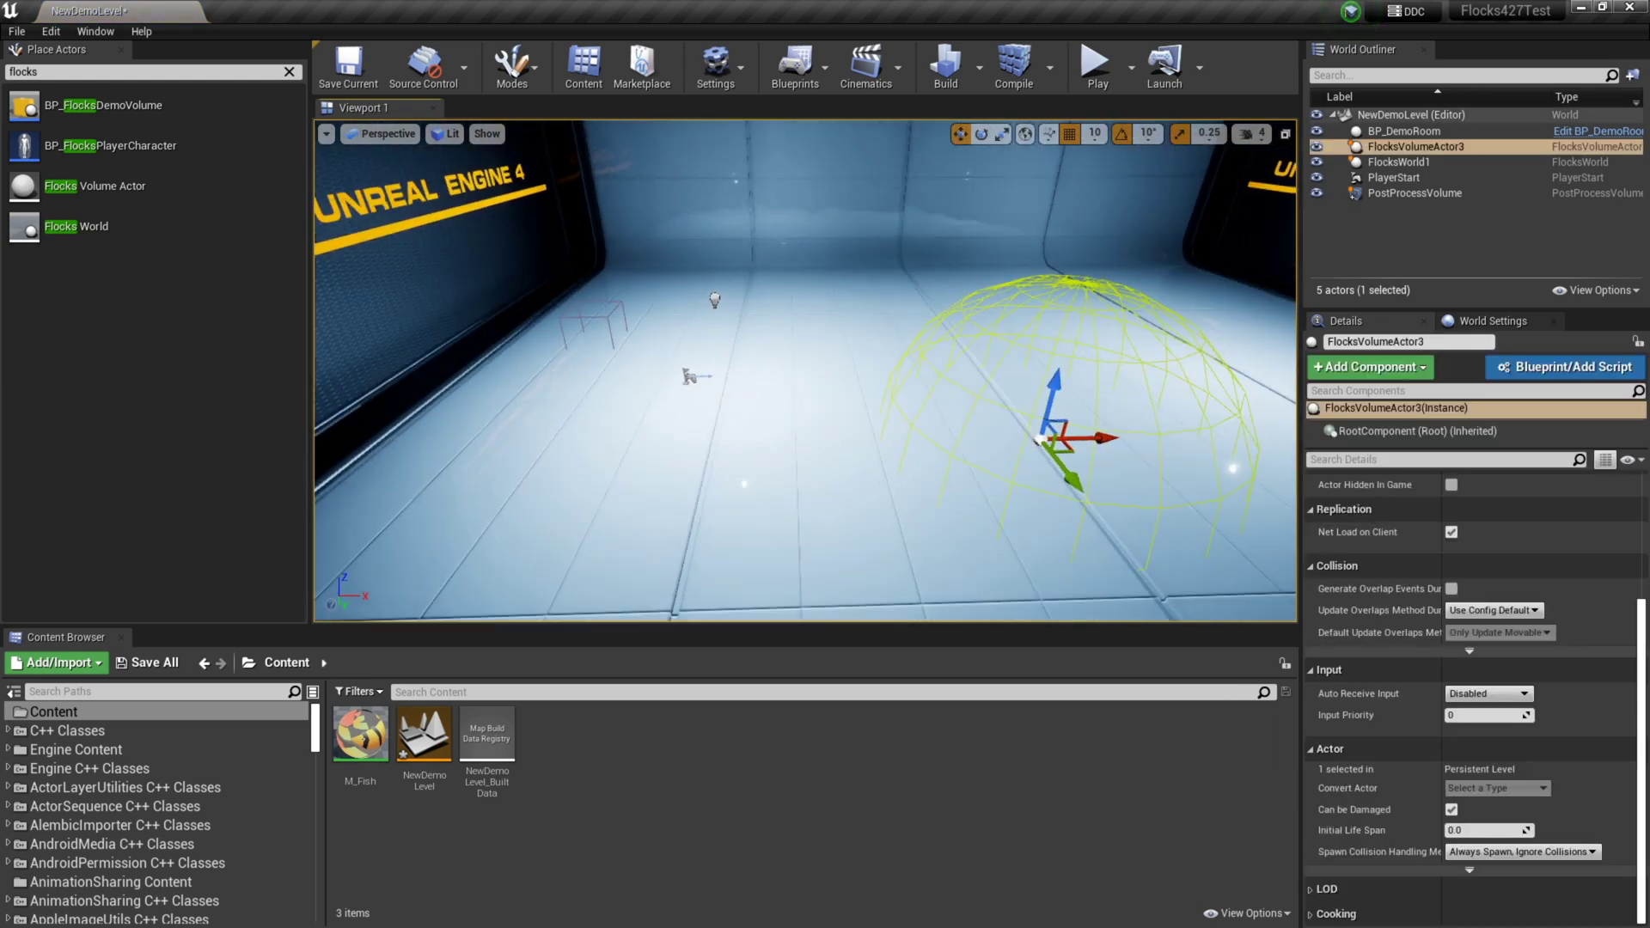
{"action": "key", "text": "f"}
{"action": "left_click_drag", "start_coordinate": [954, 493], "coordinate": [954, 421], "text": "alt"}
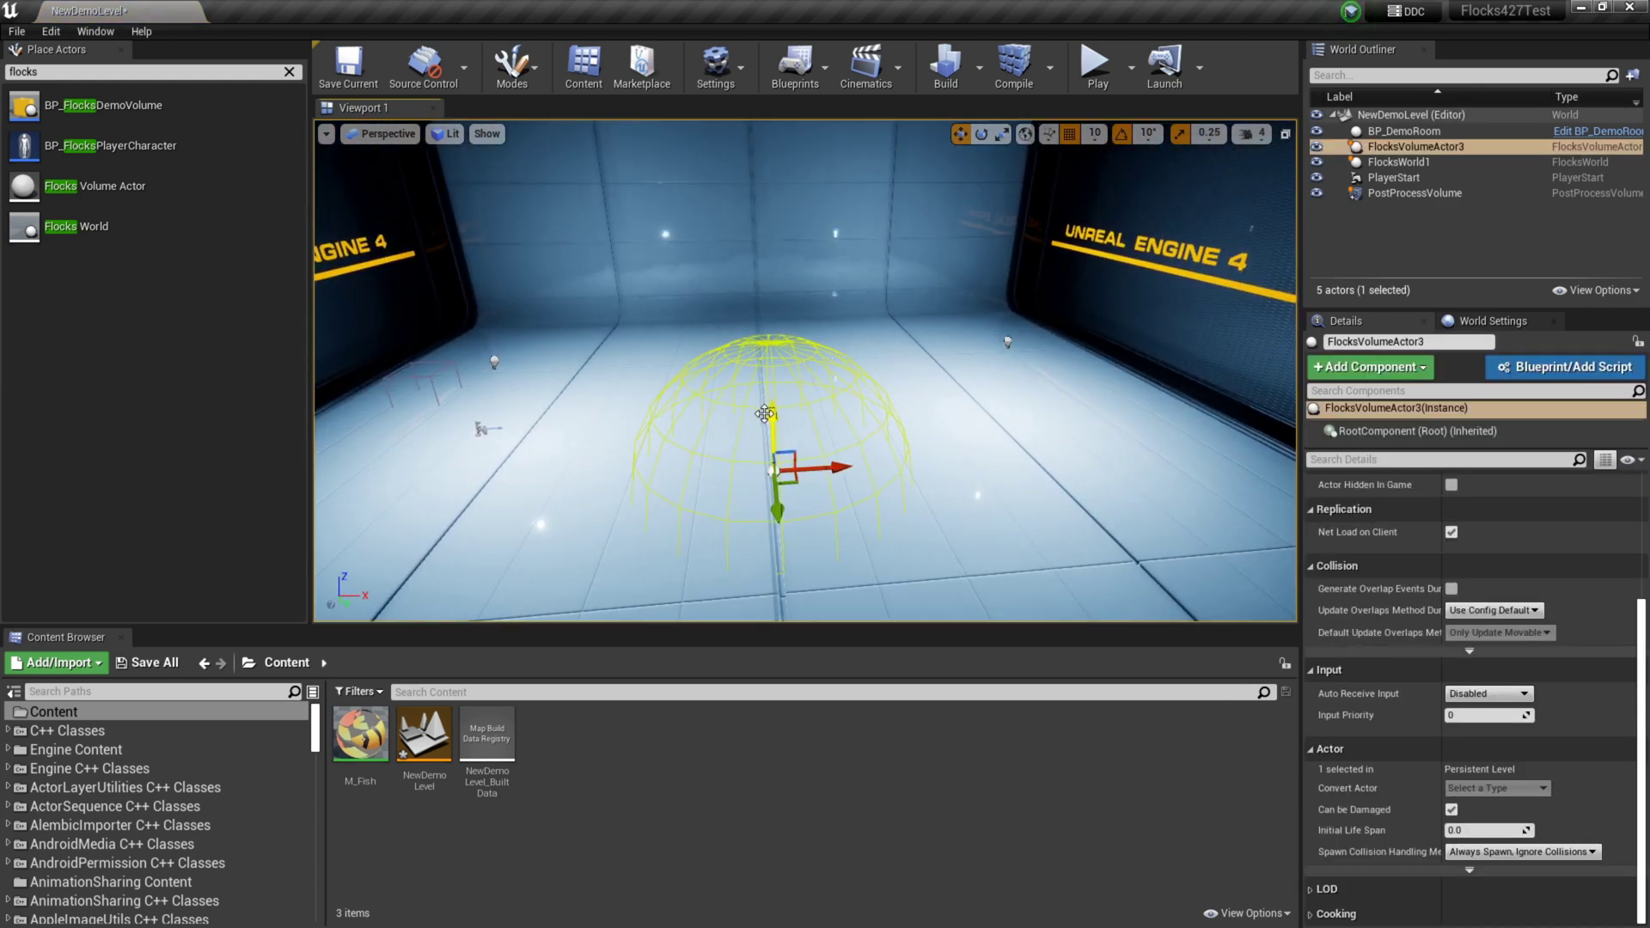
{"action": "left_click_drag", "start_coordinate": [764, 415], "coordinate": [767, 245]}
{"action": "left_click_drag", "start_coordinate": [1006, 441], "coordinate": [714, 323], "text": "alt"}
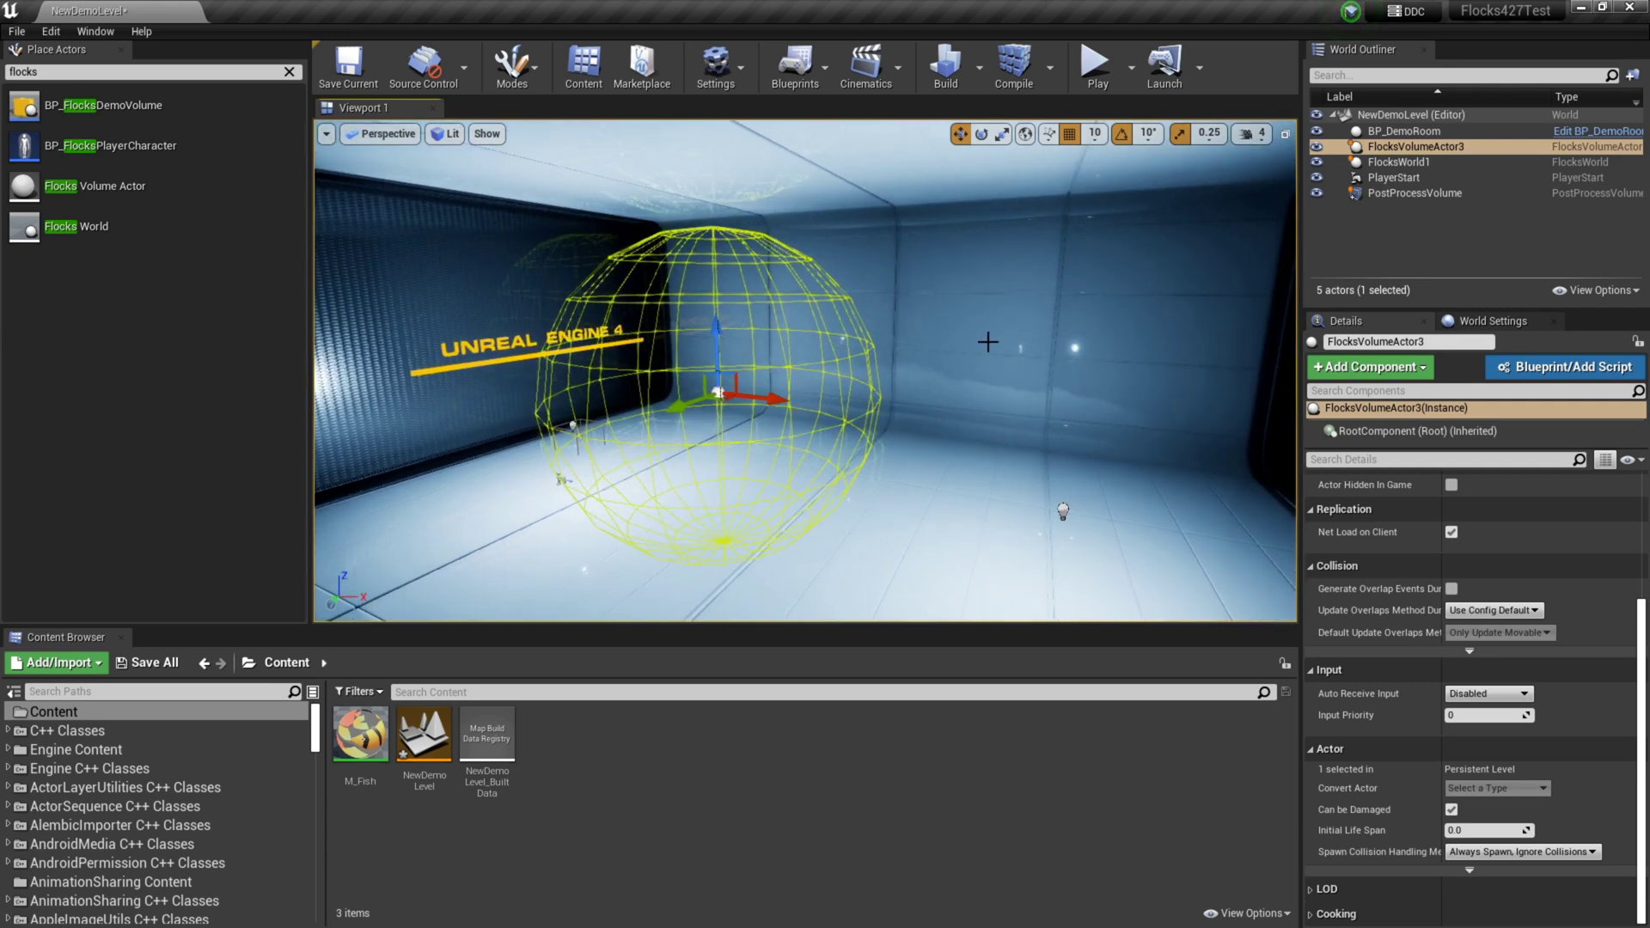
{"action": "left_click_drag", "start_coordinate": [987, 339], "coordinate": [925, 364], "text": "alt"}
{"action": "scroll", "coordinate": [1387, 611], "scroll_direction": "up", "scroll_amount": 2}
{"action": "scroll", "coordinate": [1387, 611], "scroll_direction": "up", "scroll_amount": 2}
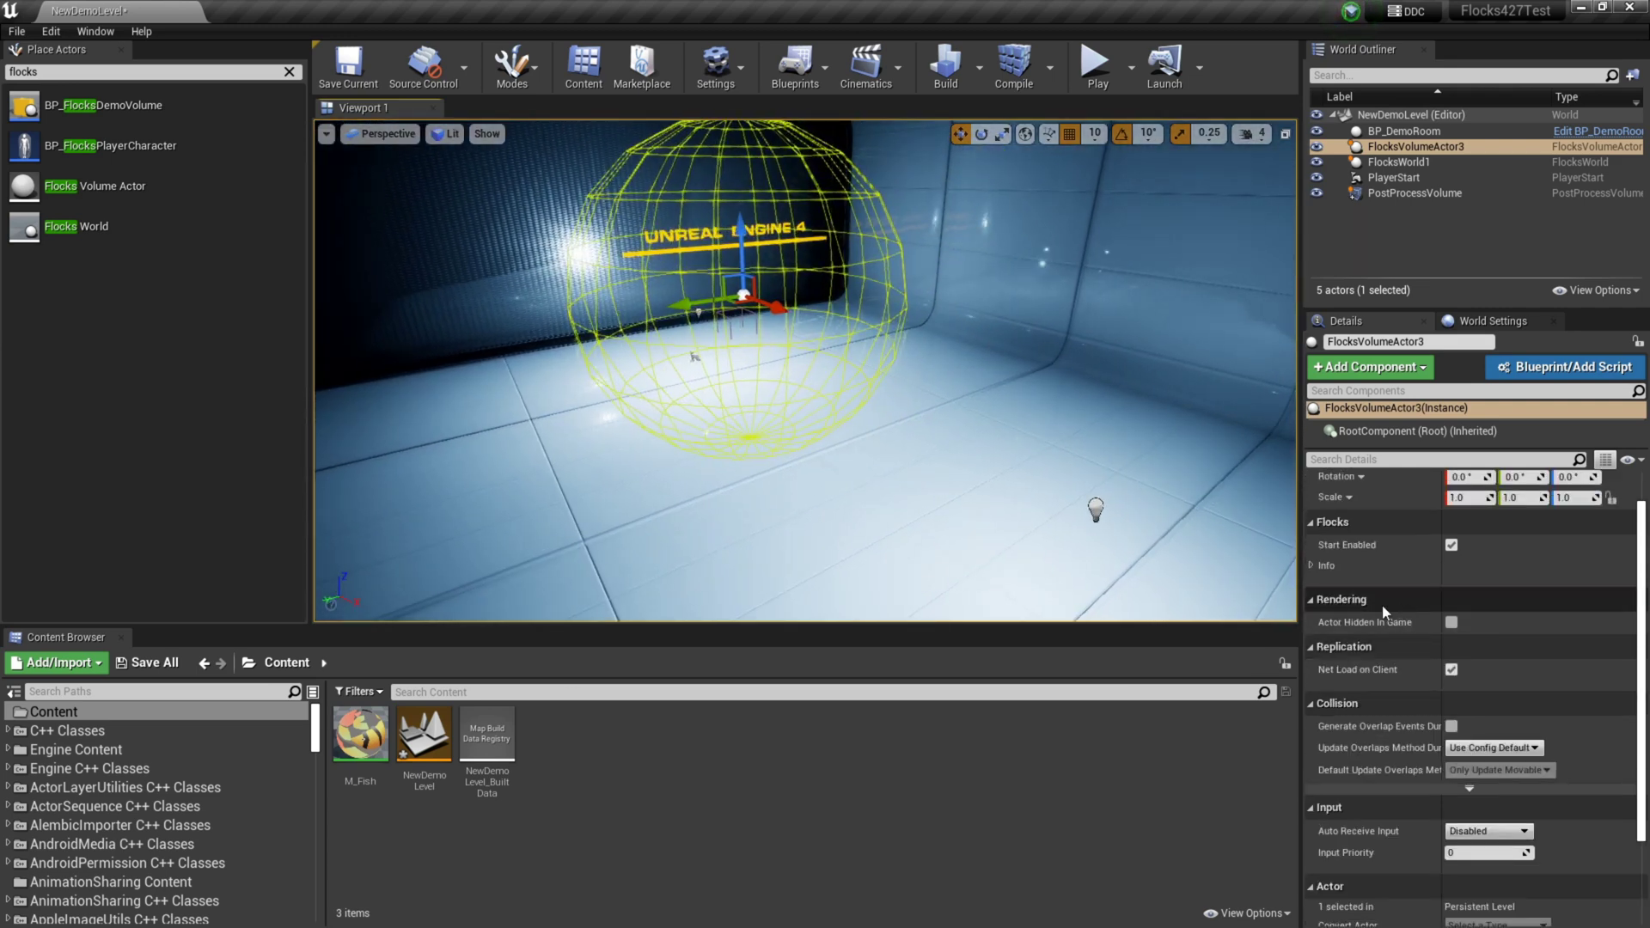
- Set the volume's Info Type to Restriction
{"action": "left_click", "coordinate": [1313, 565]}
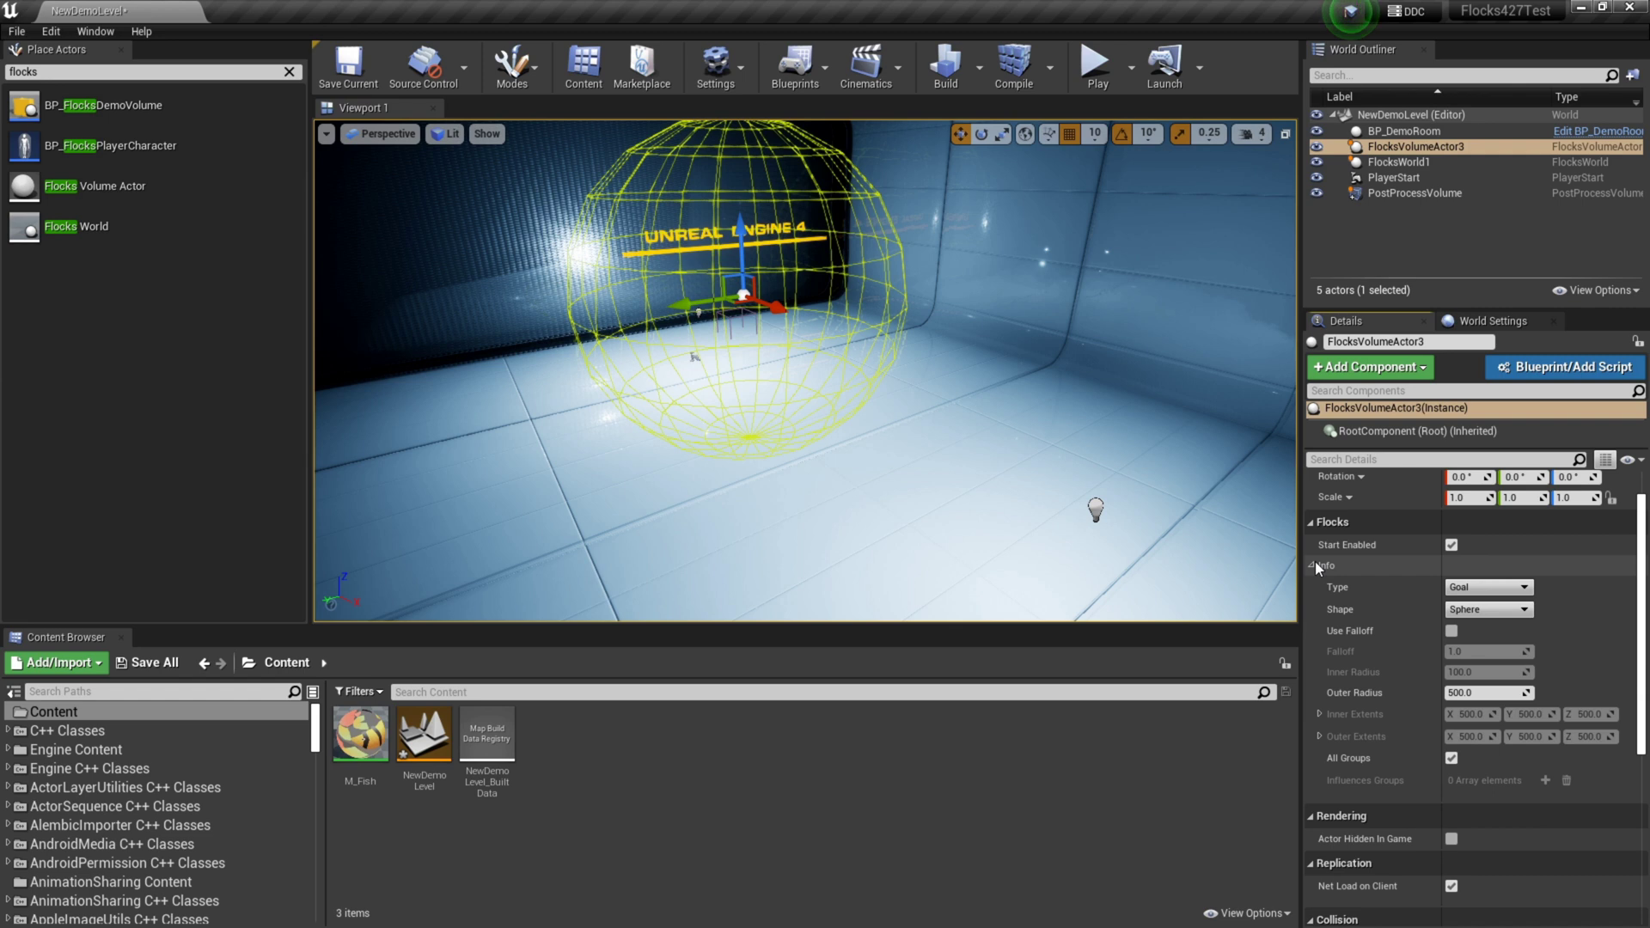
{"action": "left_click", "coordinate": [1489, 588]}
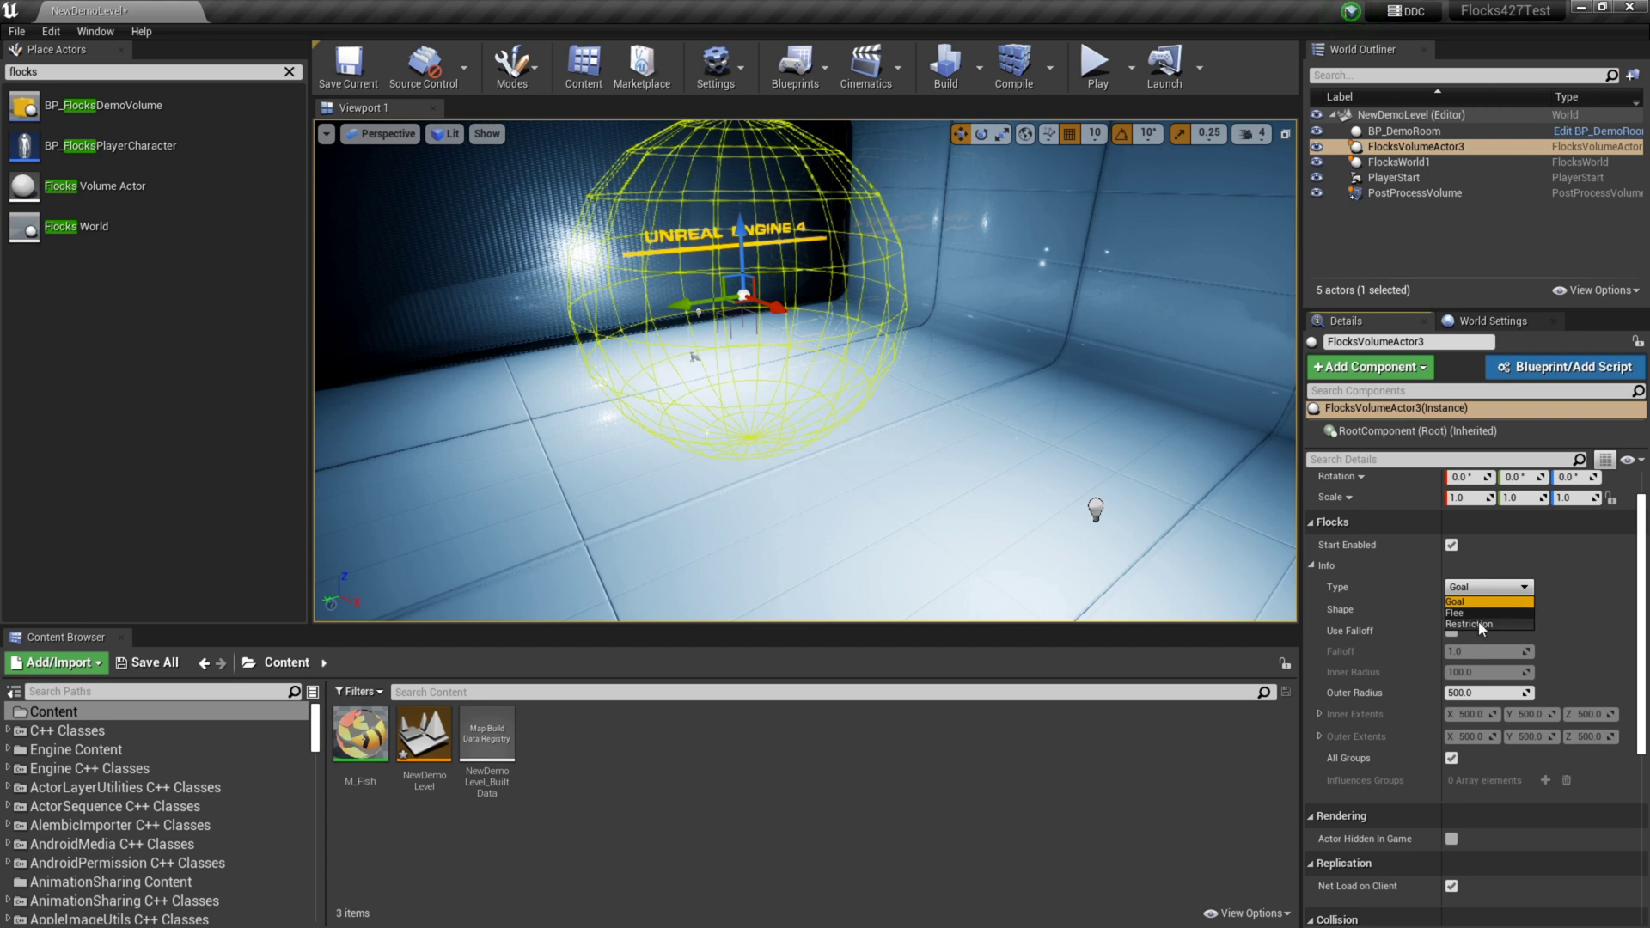
{"action": "left_click", "coordinate": [1468, 624]}
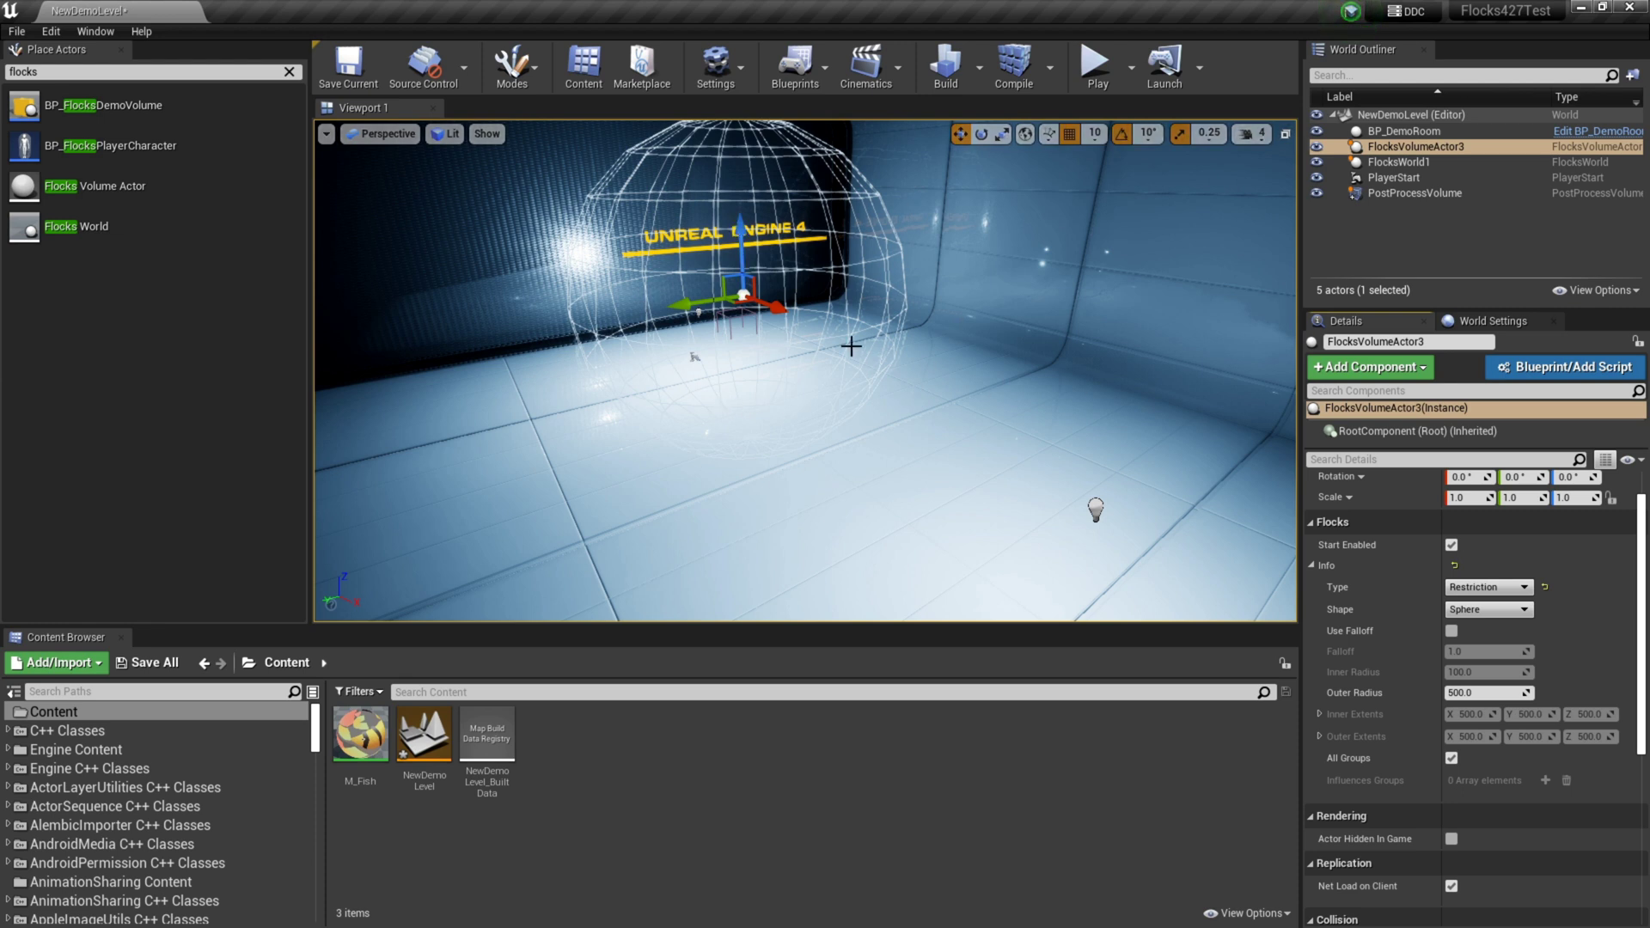
- Make the volume a Box with Outer Extents X 1700, Y 1700, Z 700
{"action": "left_click", "coordinate": [1484, 612]}
{"action": "left_click", "coordinate": [1473, 633]}
{"action": "key", "text": "f"}
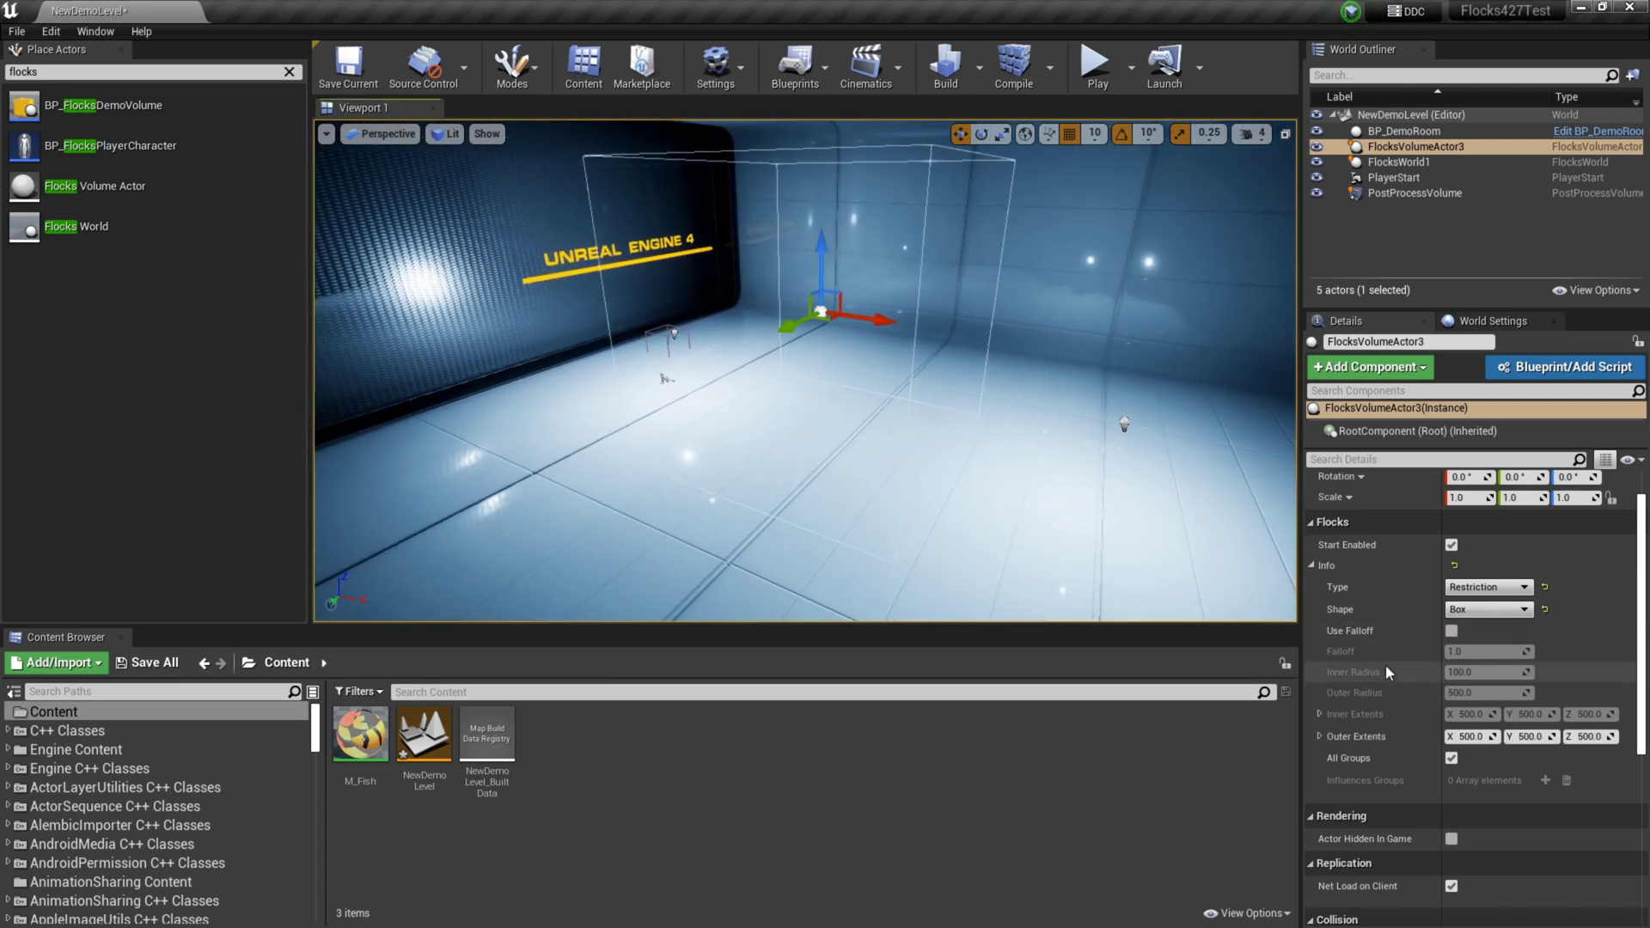
{"action": "left_click", "coordinate": [1482, 735]}
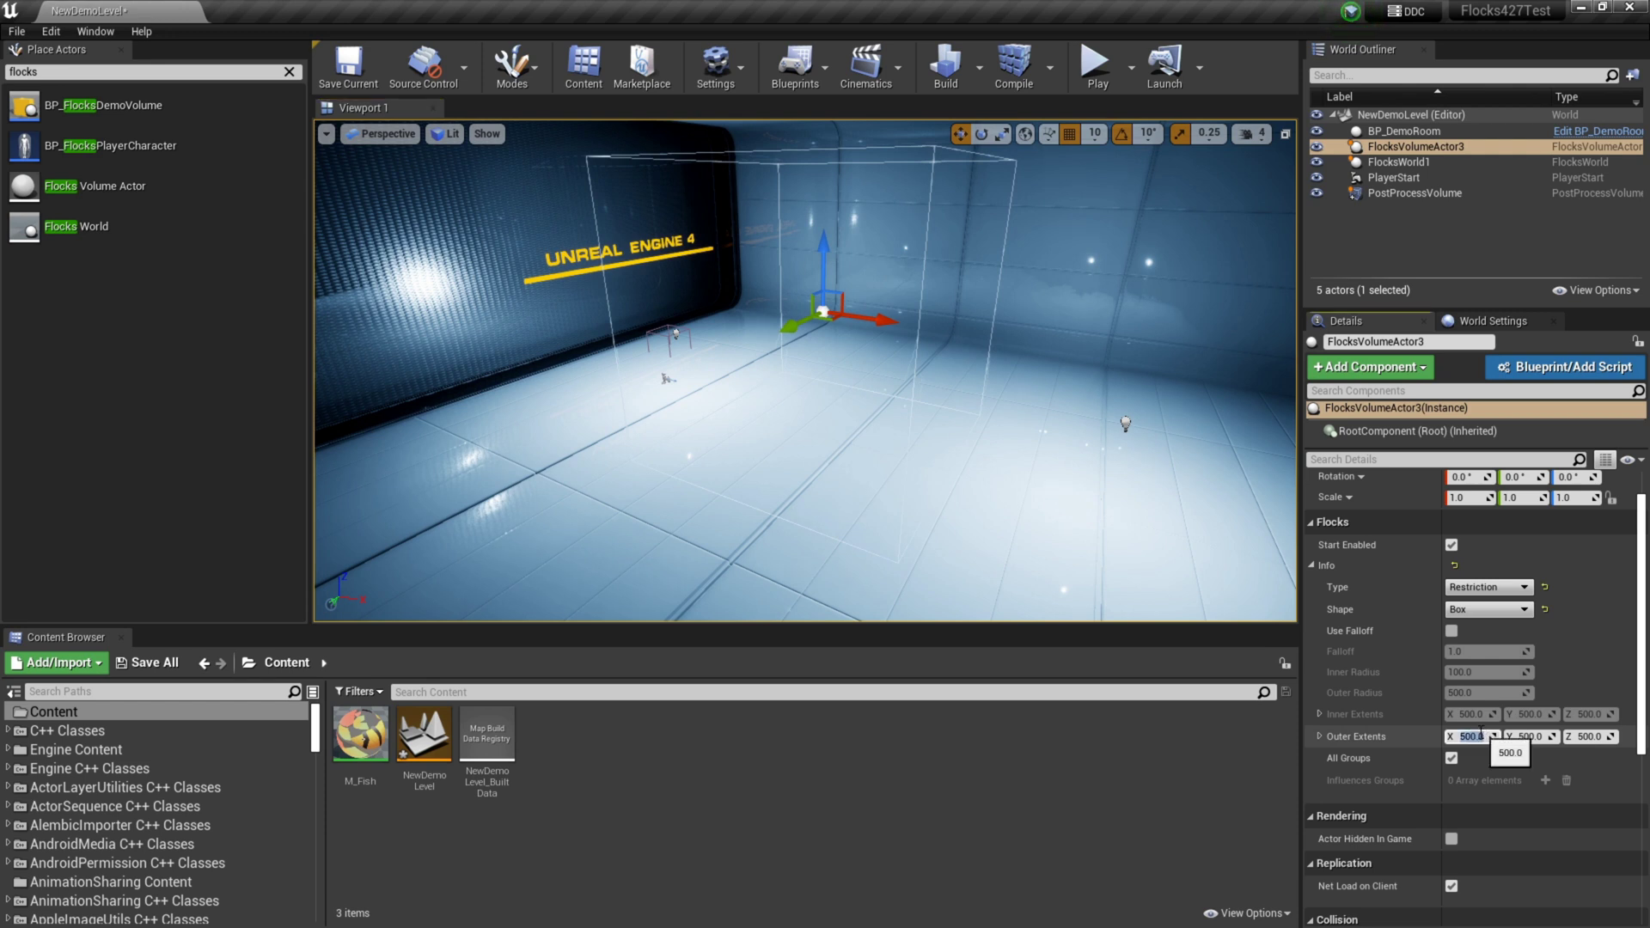
{"action": "type", "text": "17"}
{"action": "key", "text": "Tab"}
{"action": "type", "text": "1700"}
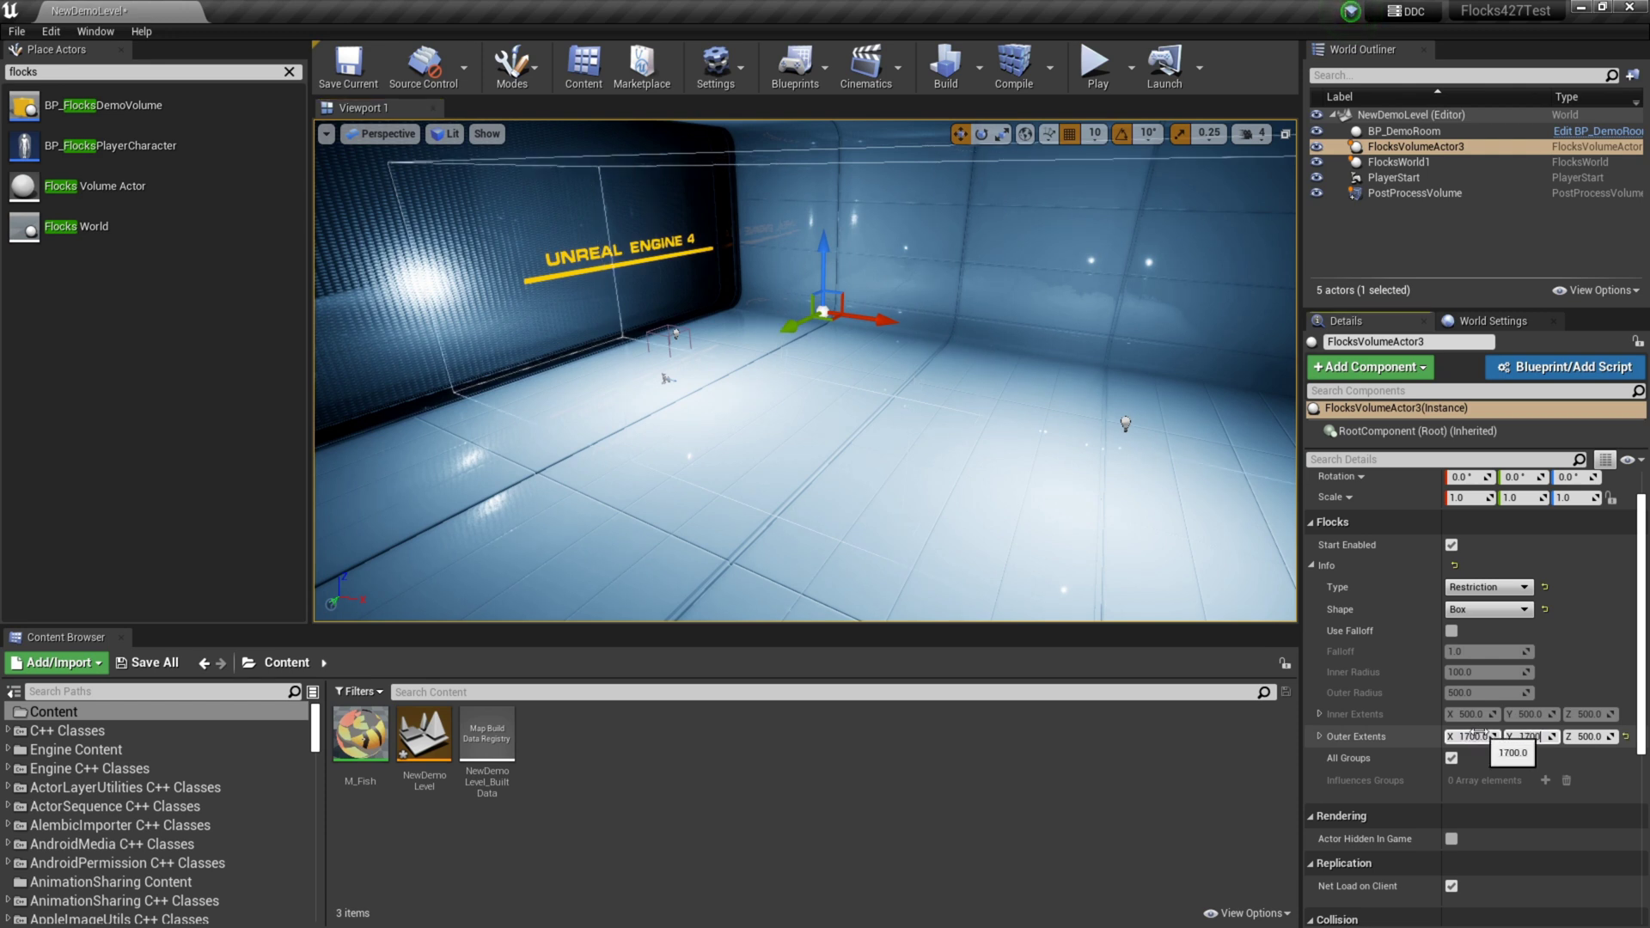
{"action": "key", "text": "Tab"}
{"action": "type", "text": "700"}
{"action": "key", "text": "Return"}
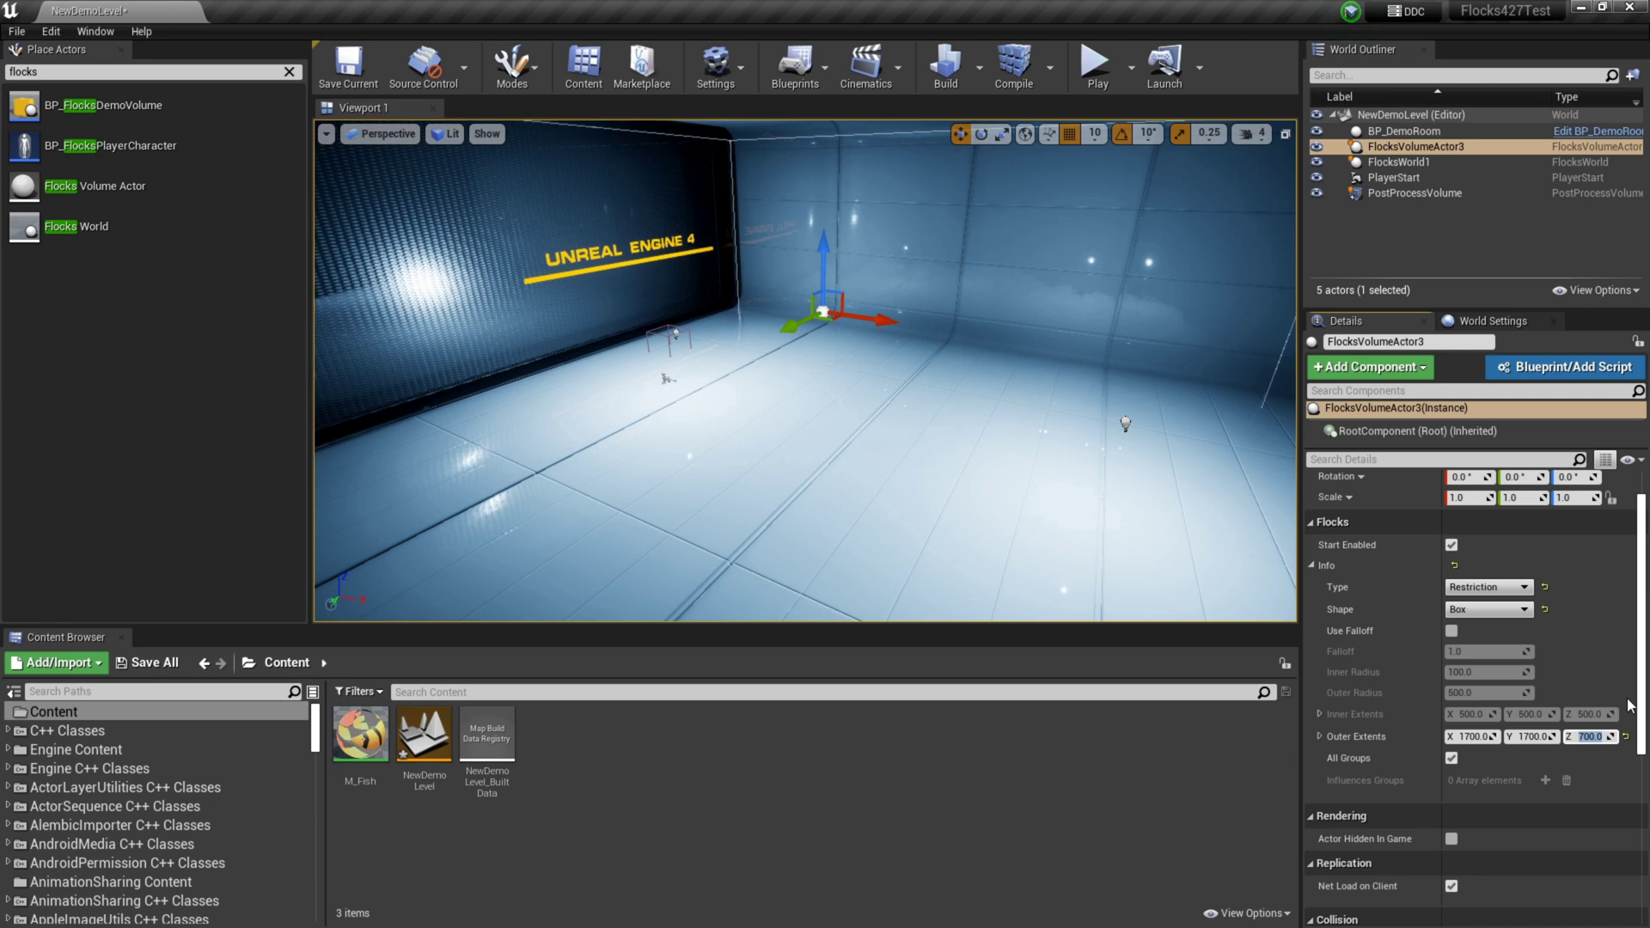
- Shift the box volume slightly so it fills the room, checking ceiling and walls
{"action": "mouse_move", "coordinate": [978, 331]}
{"action": "right_mouse_down"}
{"action": "mouse_move", "coordinate": [963, 301]}
{"action": "mouse_move", "coordinate": [976, 331]}
{"action": "right_mouse_up"}
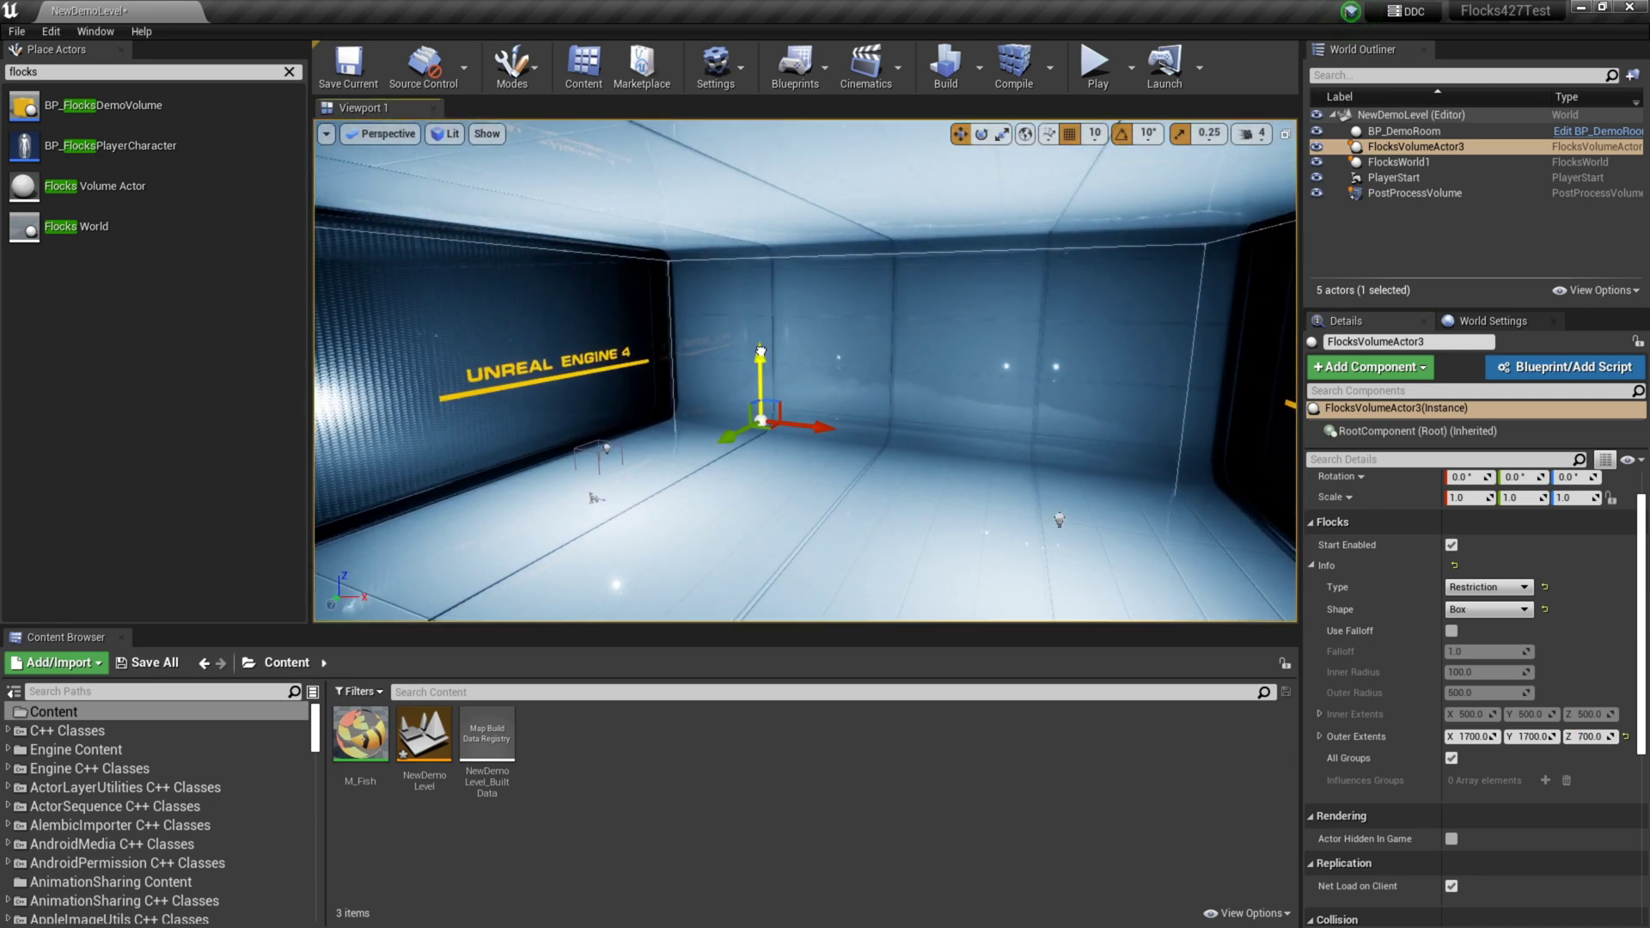
{"action": "right_click_drag", "start_coordinate": [761, 351], "coordinate": [537, 359]}
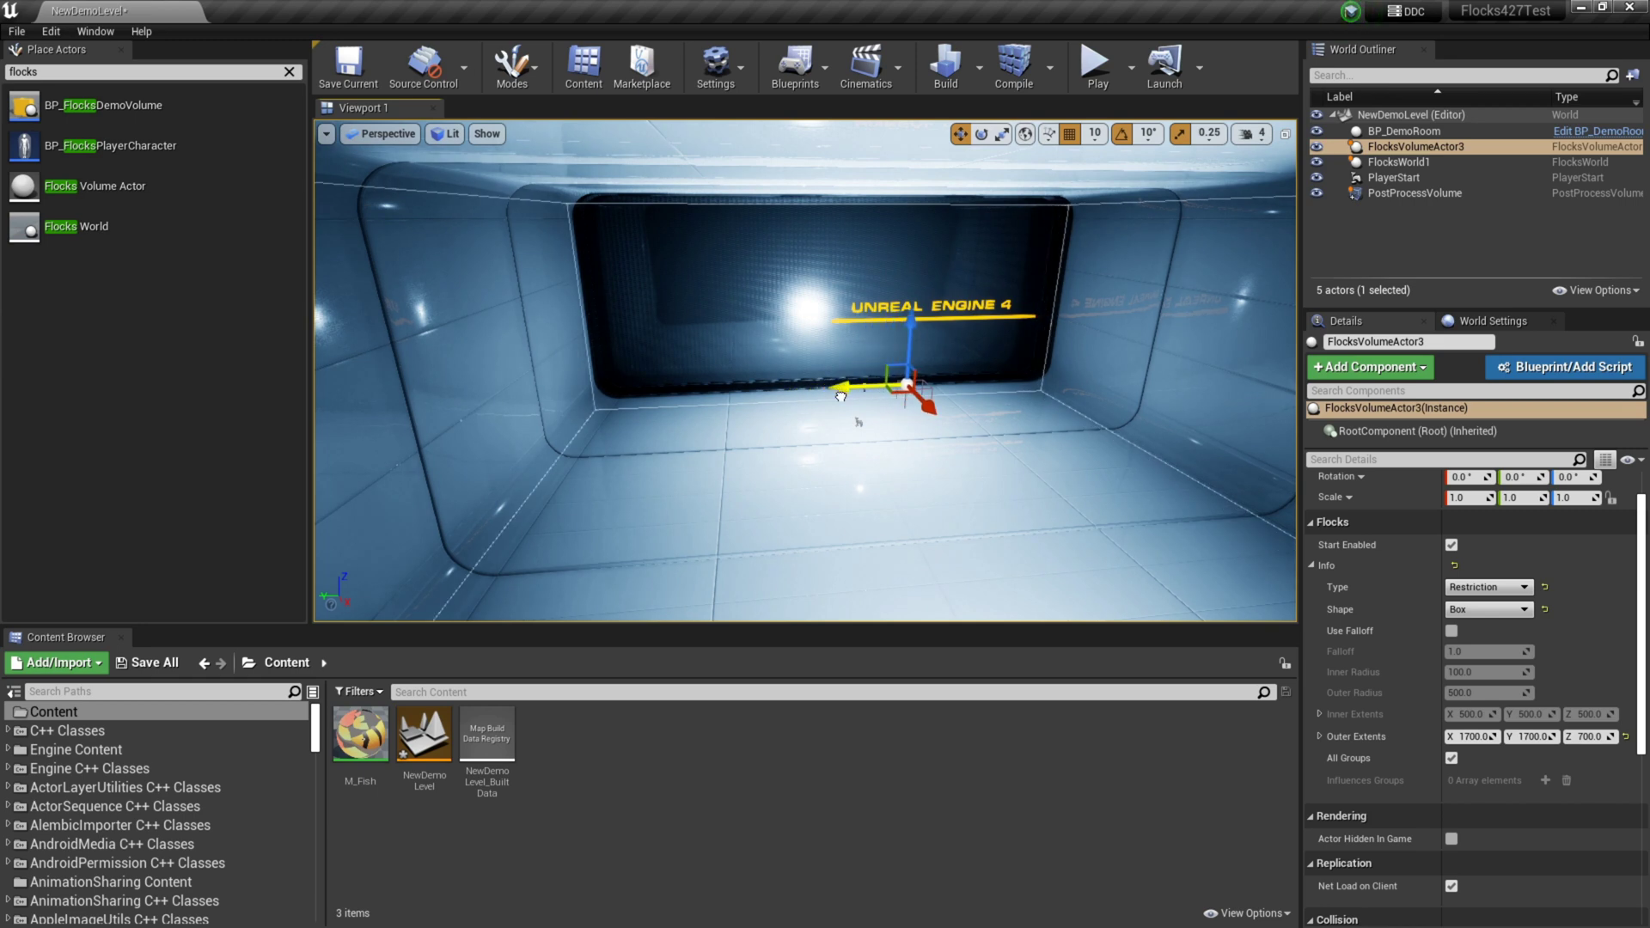
{"action": "left_click_drag", "start_coordinate": [840, 397], "coordinate": [847, 397]}
{"action": "right_click_drag", "start_coordinate": [842, 395], "coordinate": [688, 406]}
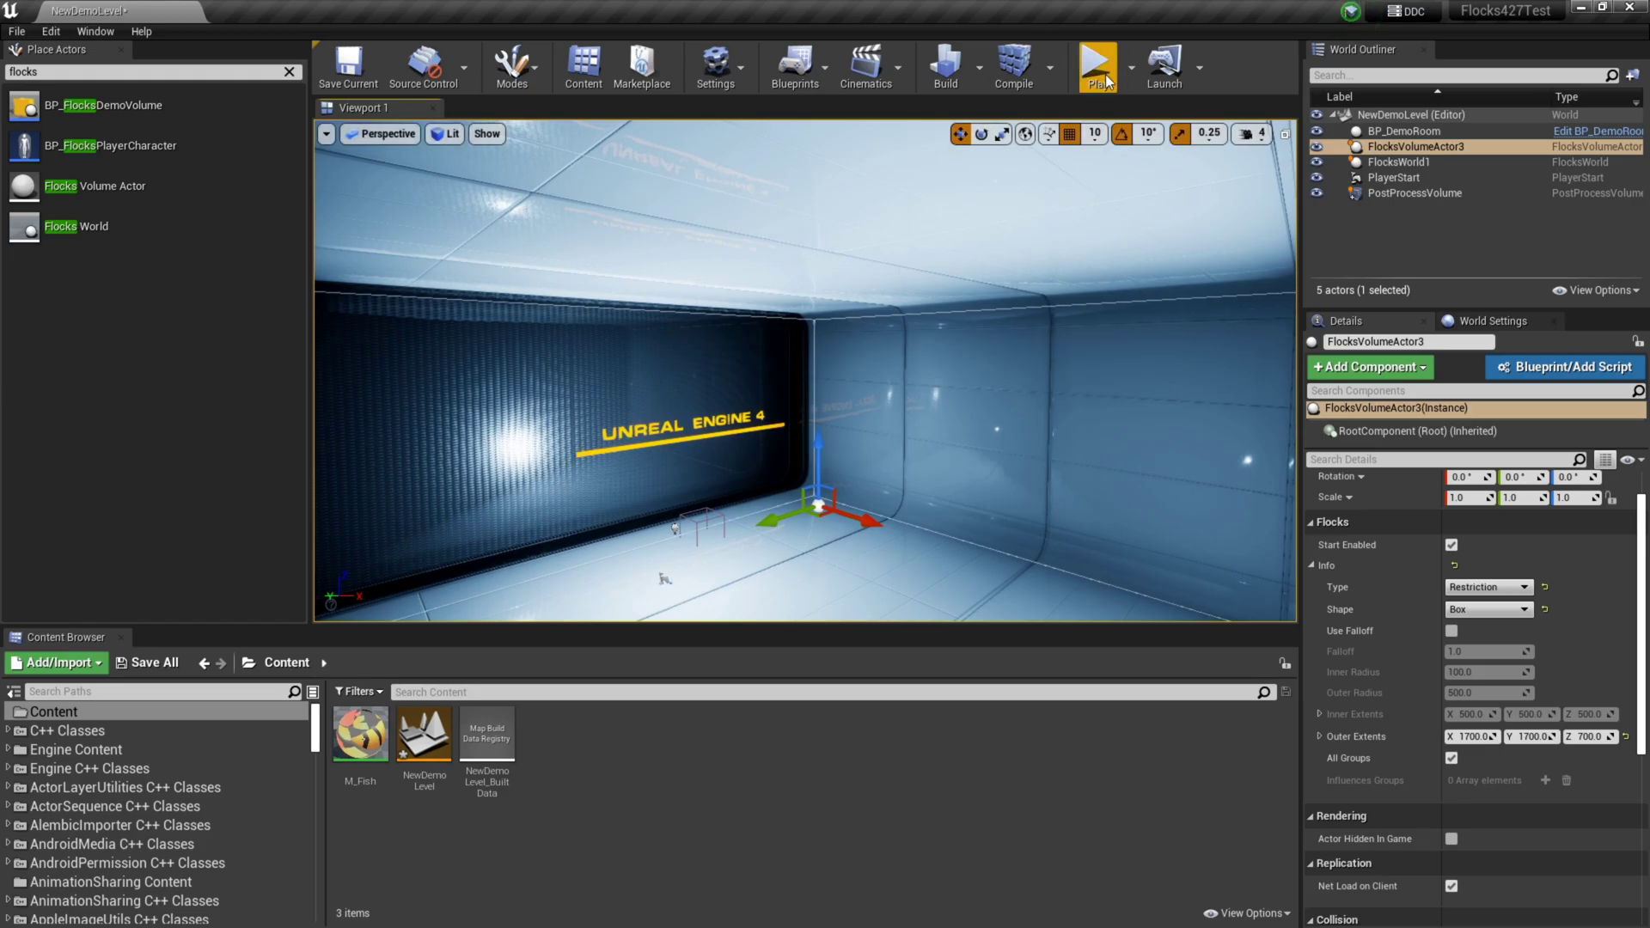
- Play NewDemoLevel to watch the pink fish flock swim inside the restriction box
{"action": "left_click", "coordinate": [1109, 83]}
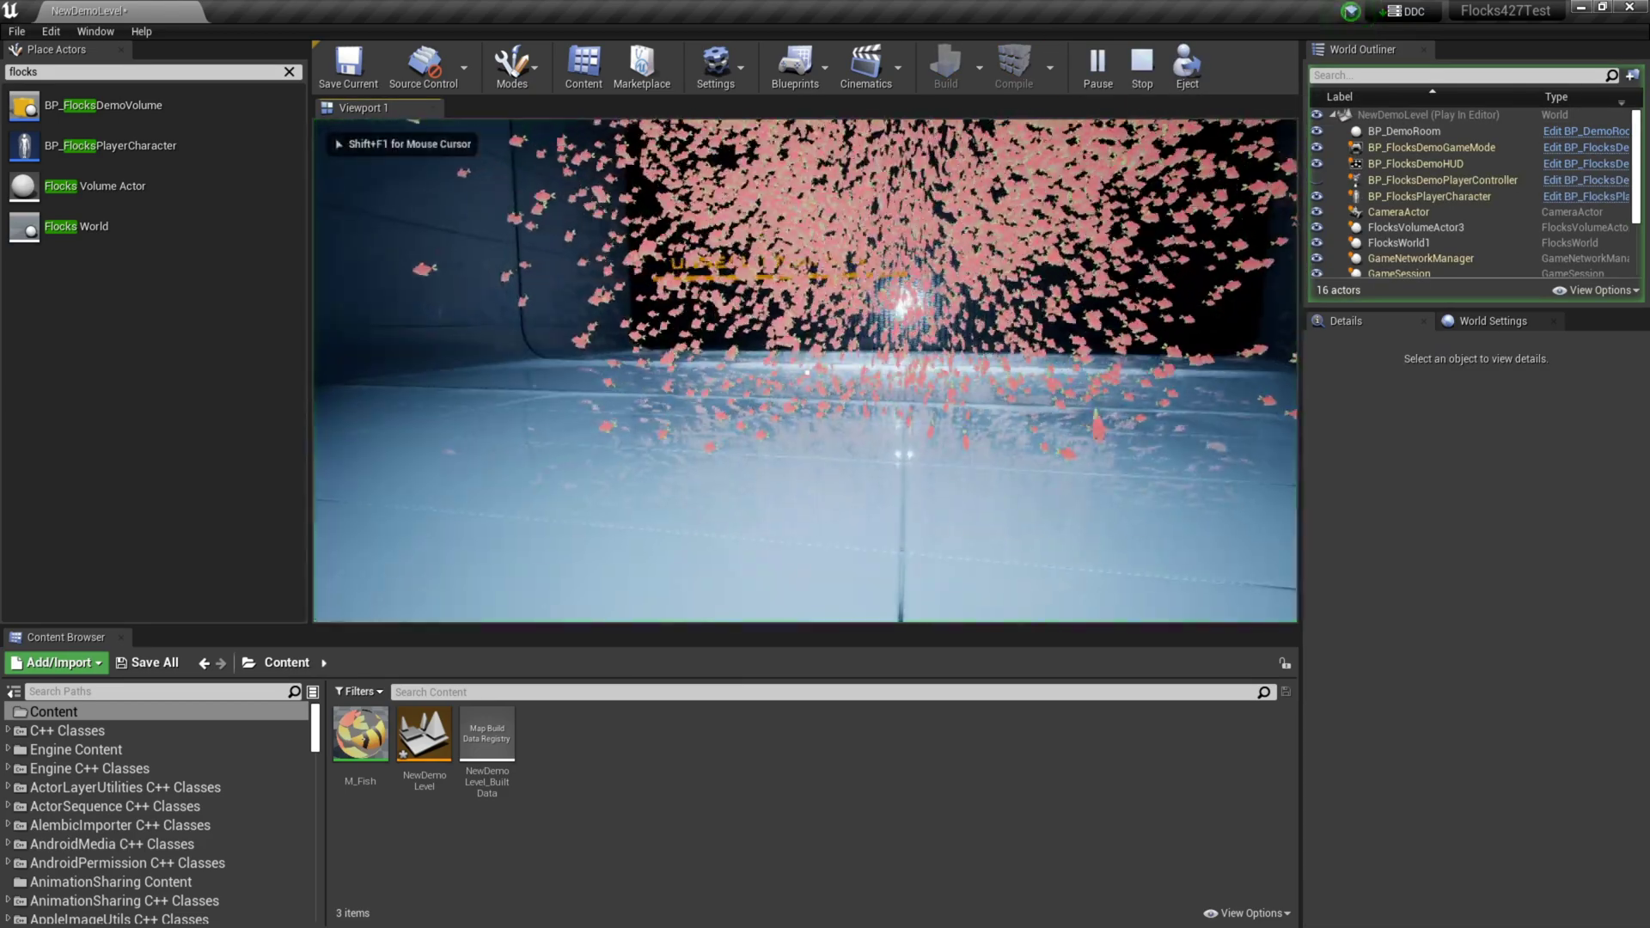